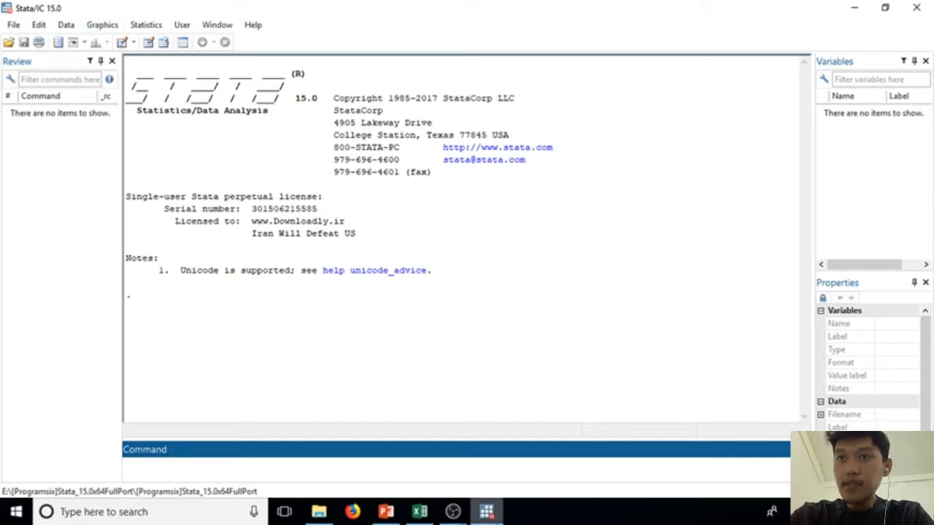
Step: Switch to Excel and review the data table with the obs, ipm, ahh, hls, rls, ppp and provinsi columns
left_click(427, 514)
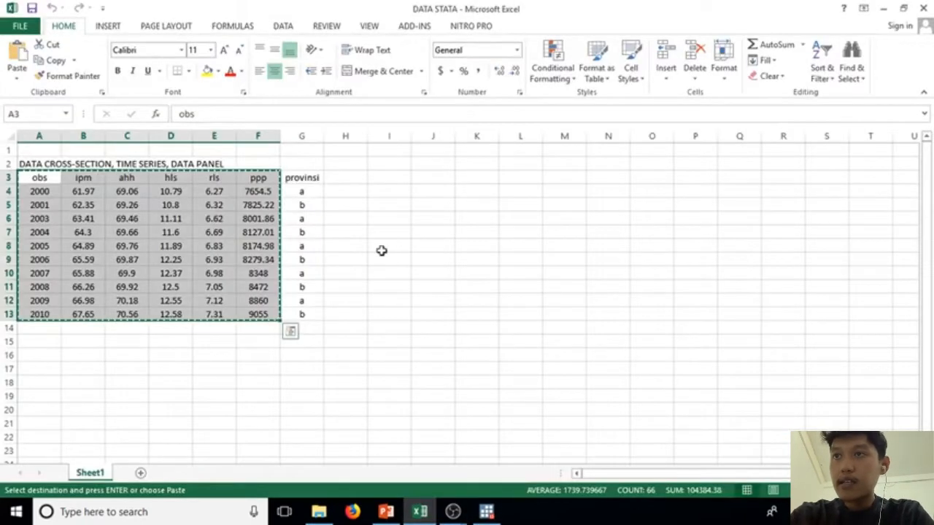
left_click(381, 250)
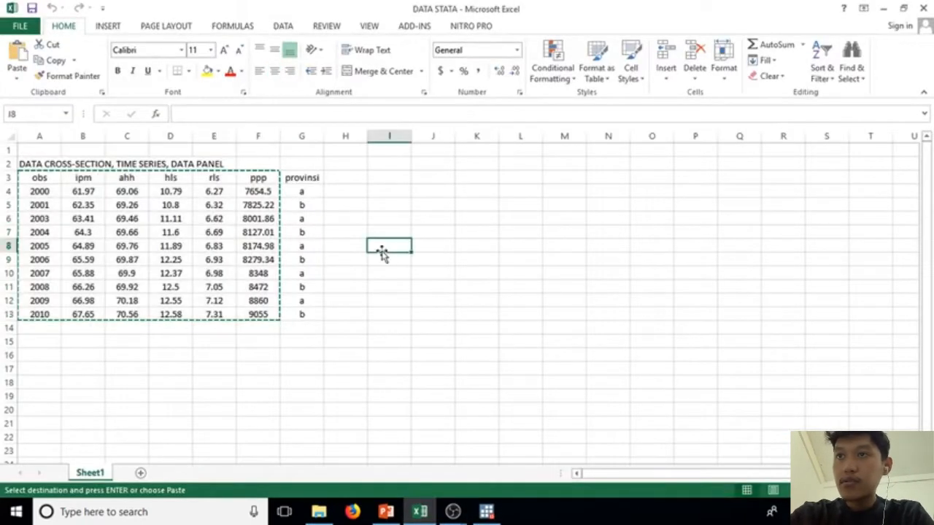
left_click(346, 250)
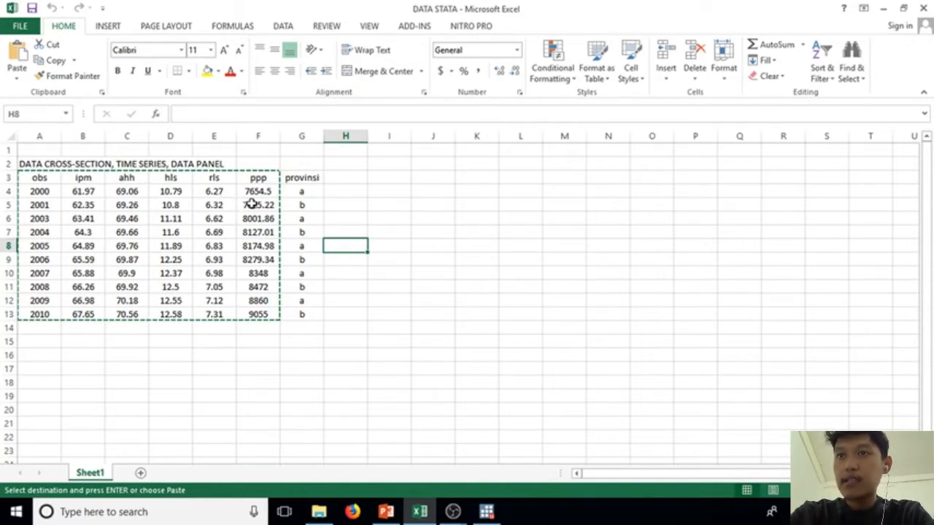
left_click(185, 275)
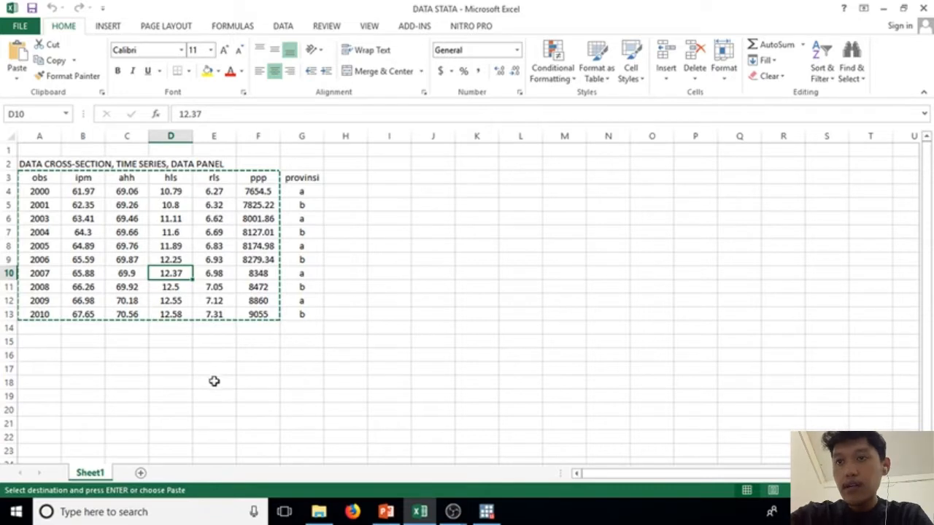
Step: Open Stata's Data Editor in edit mode, and copy the range A3:F13 (obs through ppp) from the Excel sheet
left_click(486, 511)
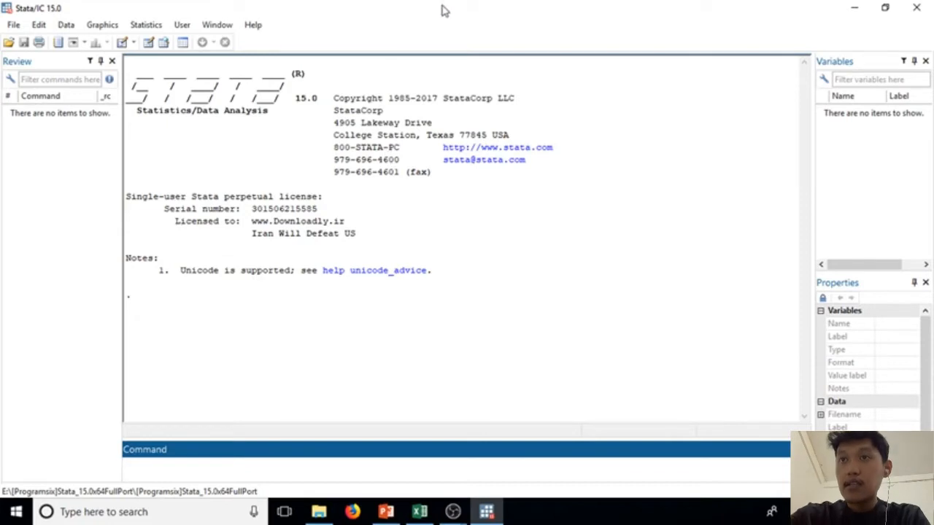
left_click(148, 44)
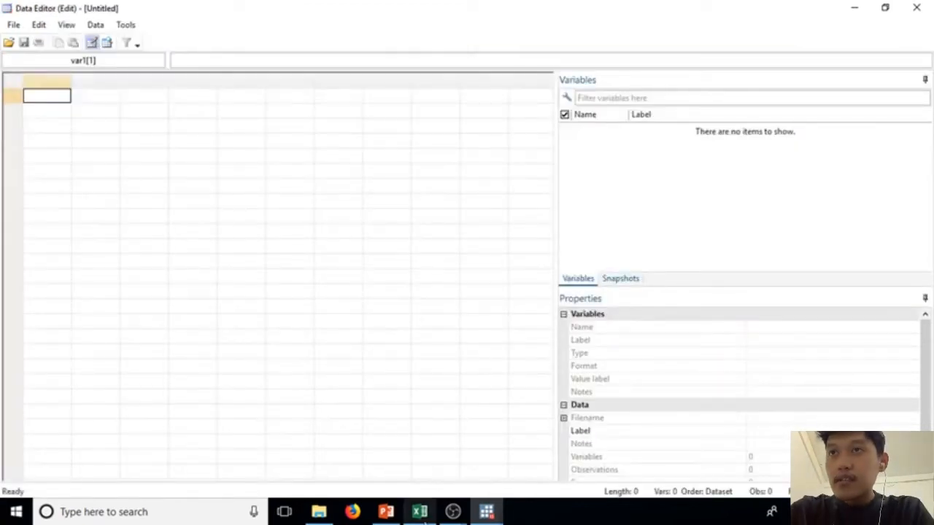
left_click(419, 511)
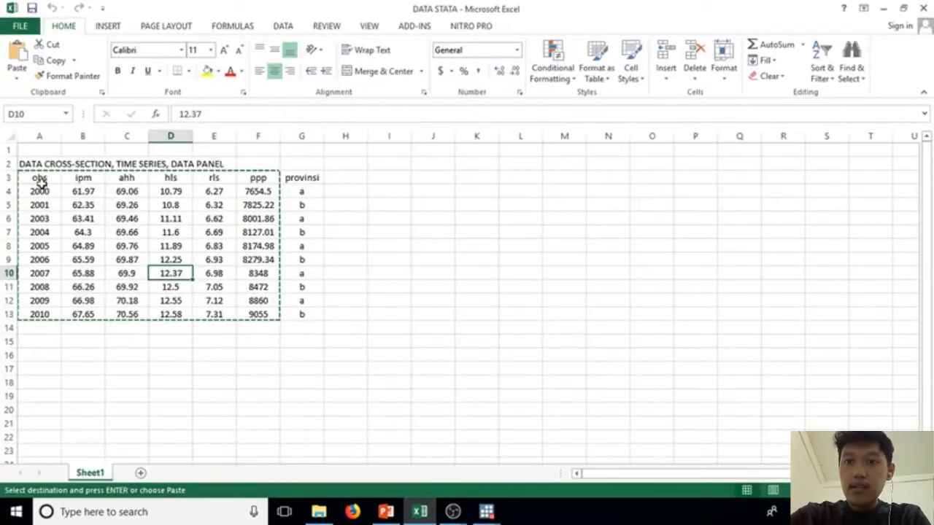
left_click_drag(42, 181, 259, 315)
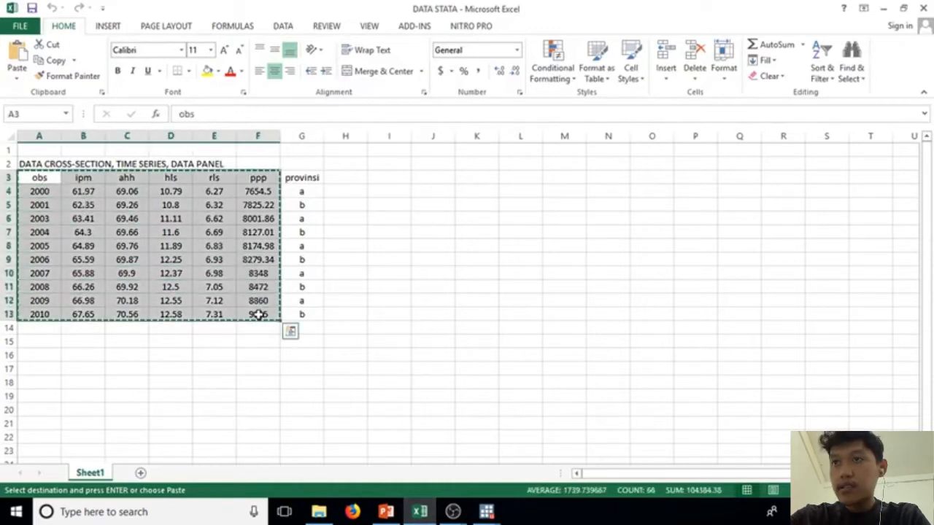
right_click(259, 315)
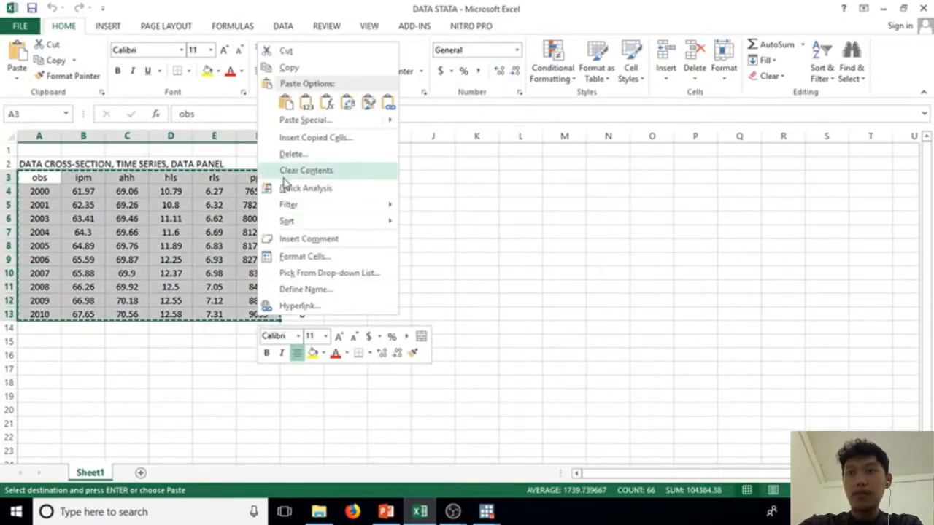
left_click(283, 69)
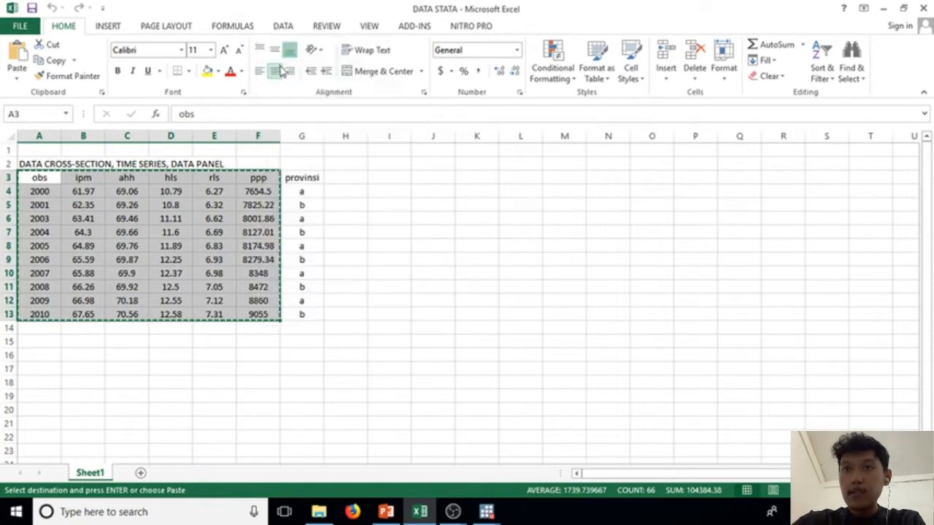
Step: Paste the copied data into Stata's Data Editor with the first row as variable names, and return to the main Stata window
mouse_move(486, 511)
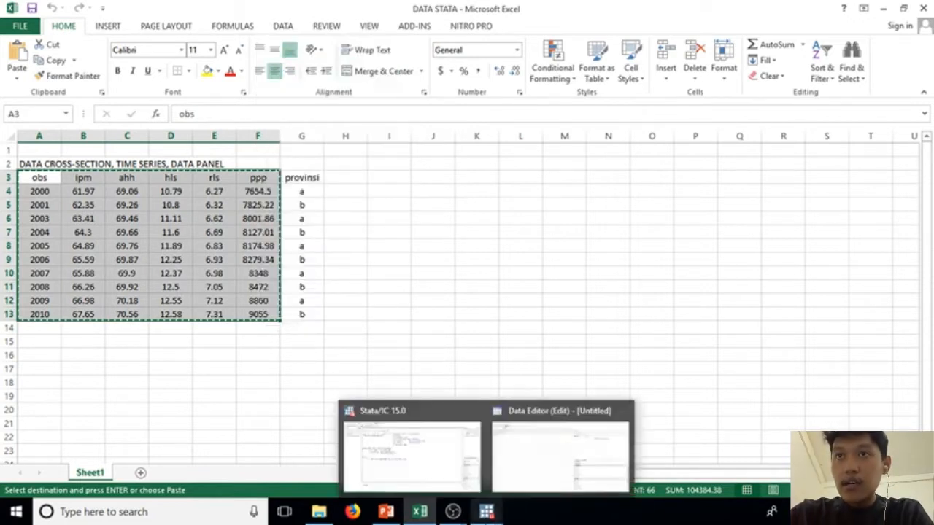
left_click(511, 459)
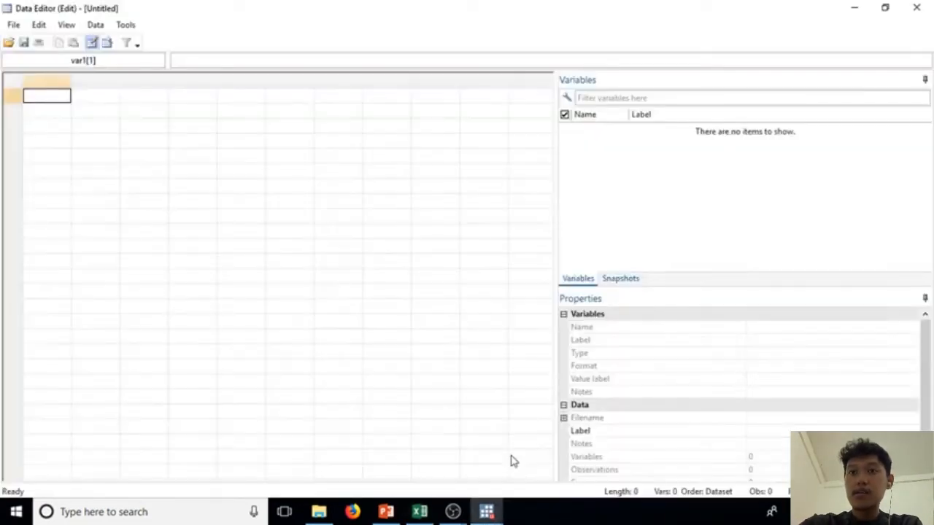
right_click(35, 98)
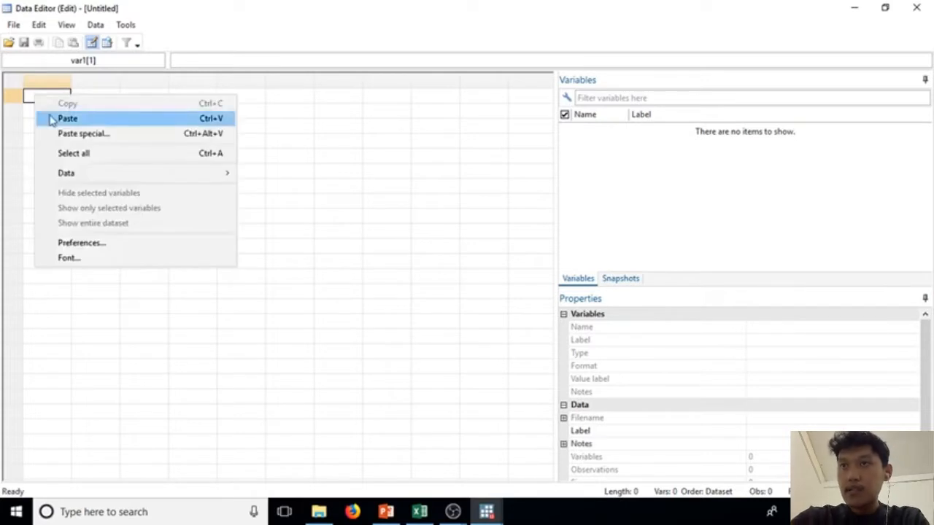
left_click(65, 118)
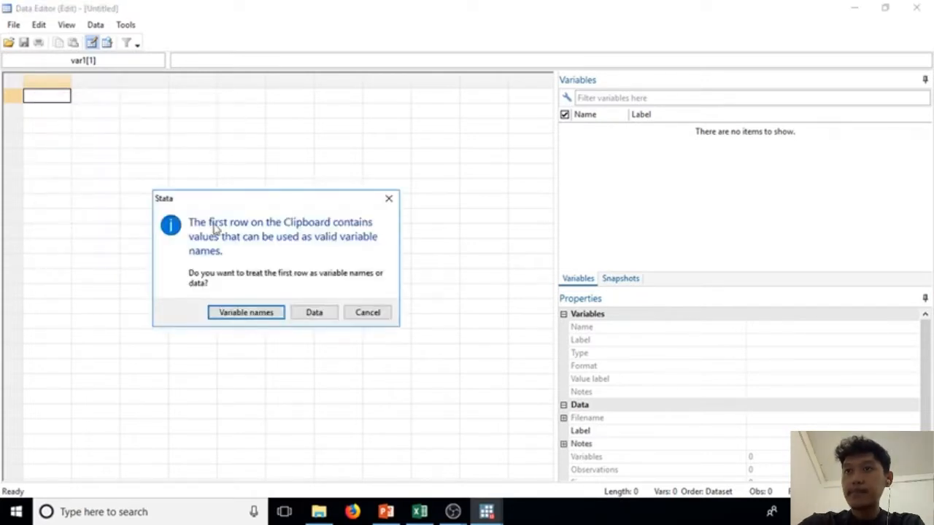
left_click(246, 312)
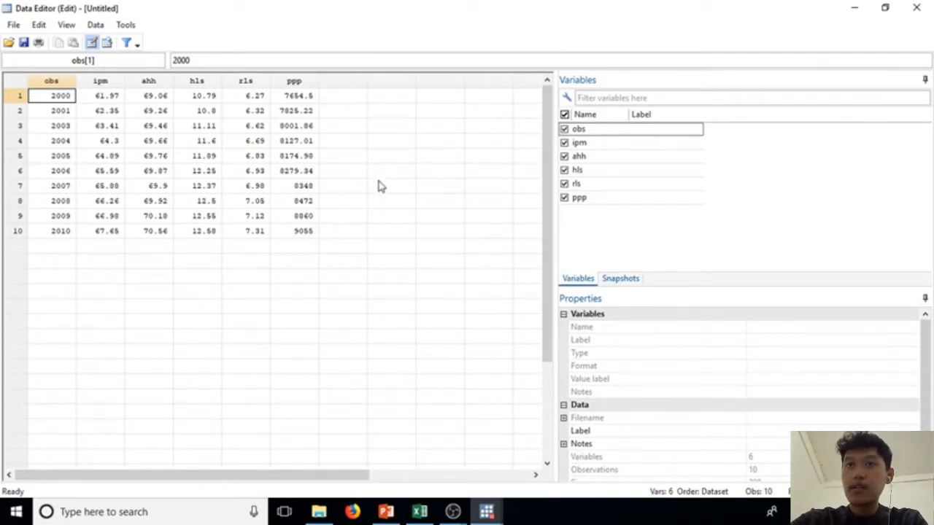
left_click(917, 8)
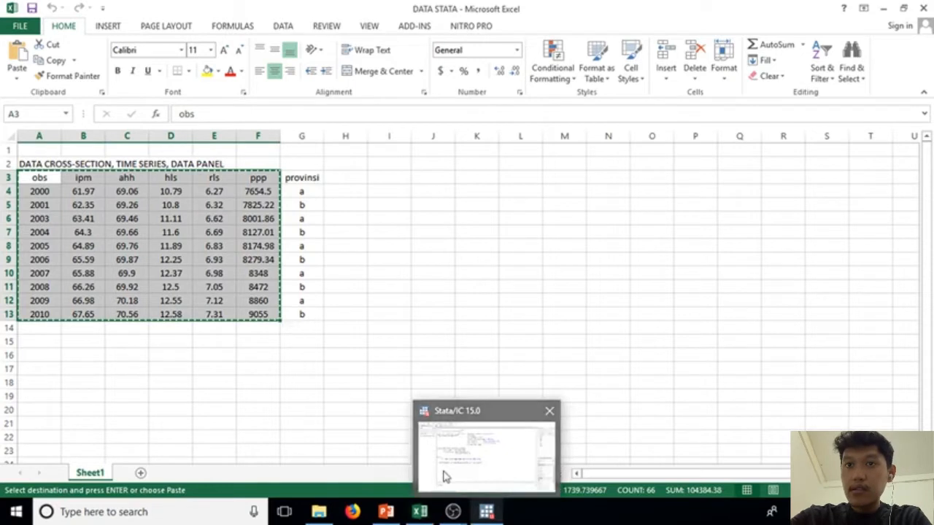
left_click(443, 474)
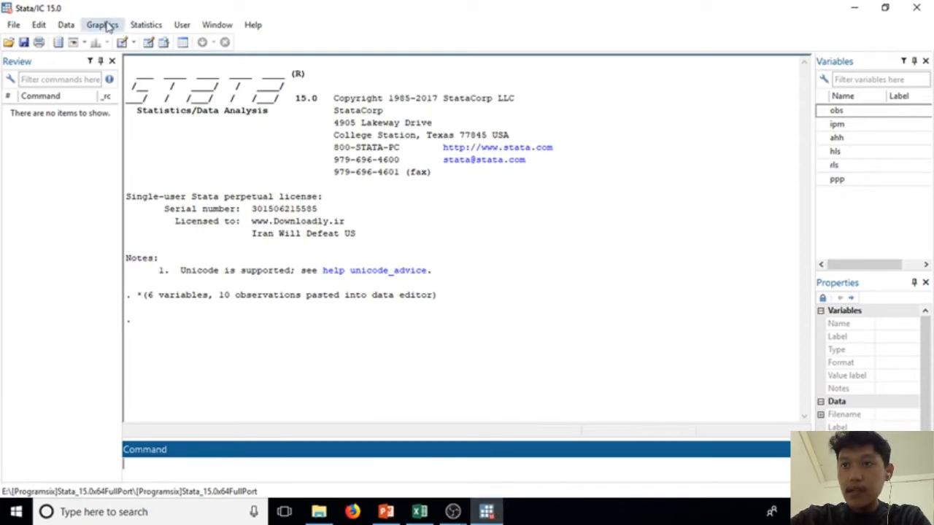
Step: Reopen the Data Editor to review the pasted dataset, and return to the main Stata window
left_click(150, 25)
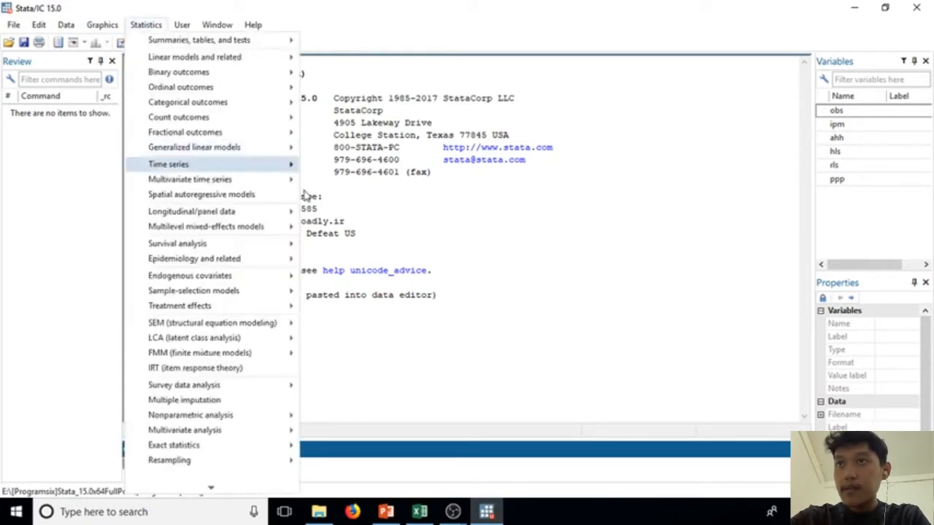
left_click(360, 203)
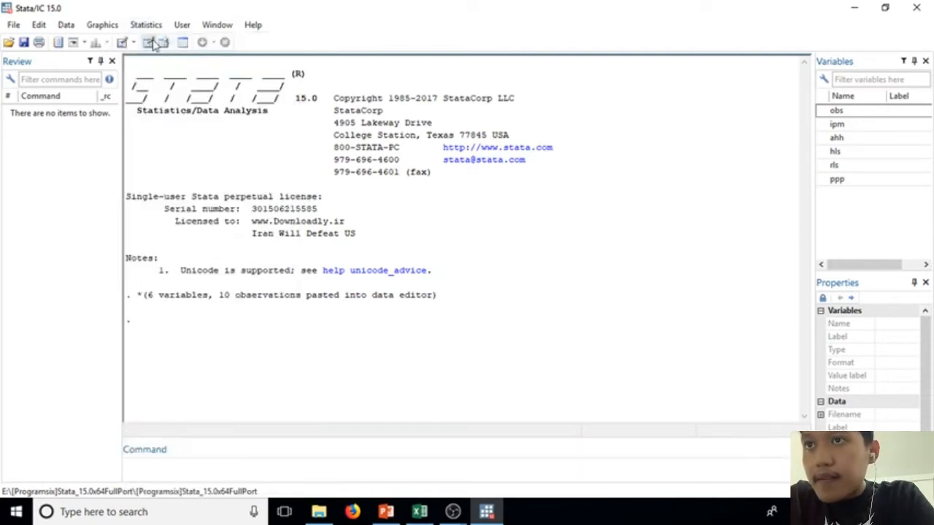
left_click(152, 43)
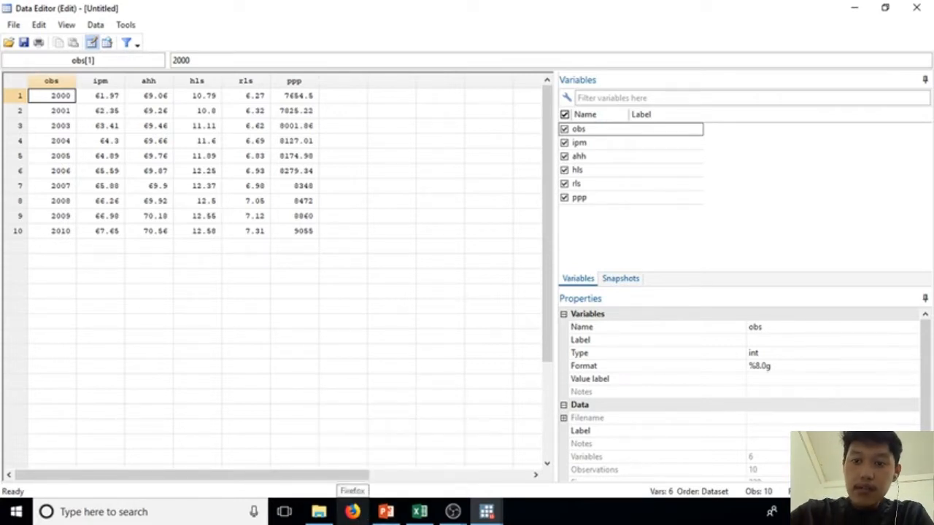
mouse_move(329, 516)
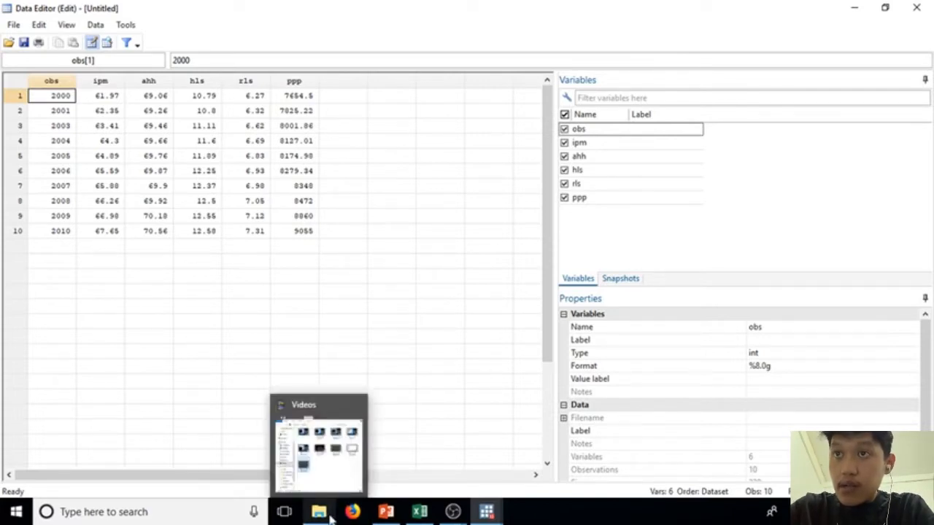
left_click(353, 339)
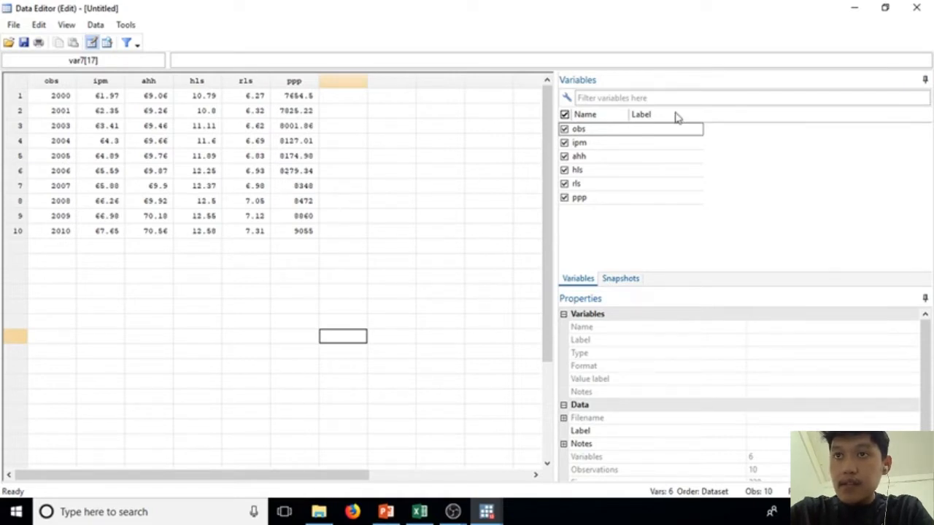
left_click(854, 7)
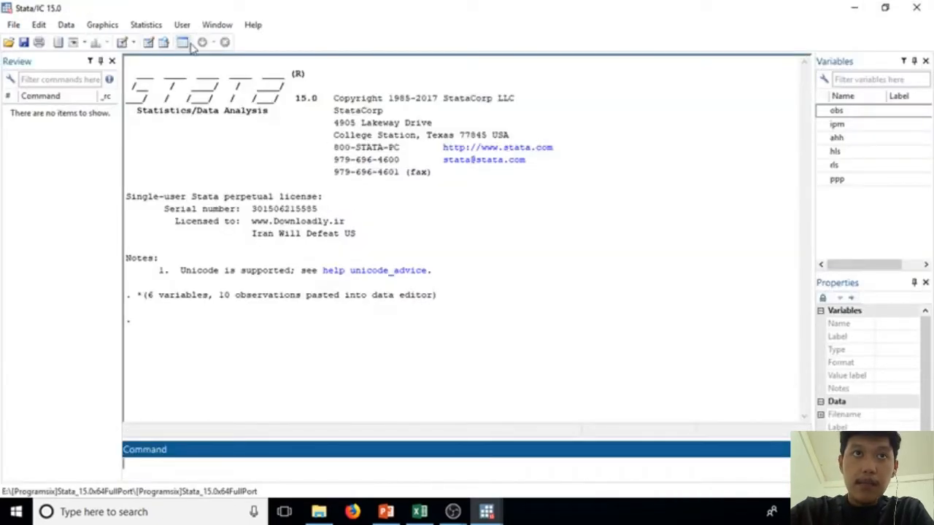
Step: Start a linear regression and set ipm as the dependent variable
left_click(153, 27)
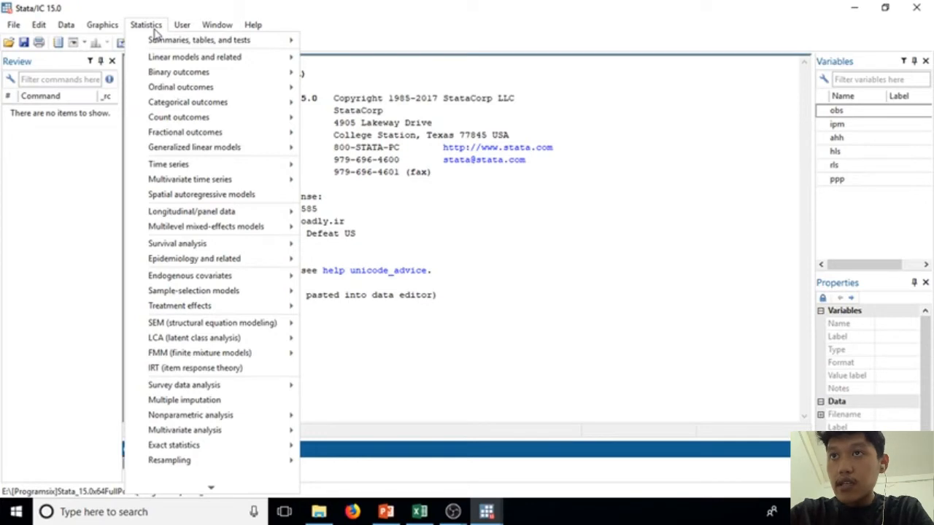
mouse_move(225, 65)
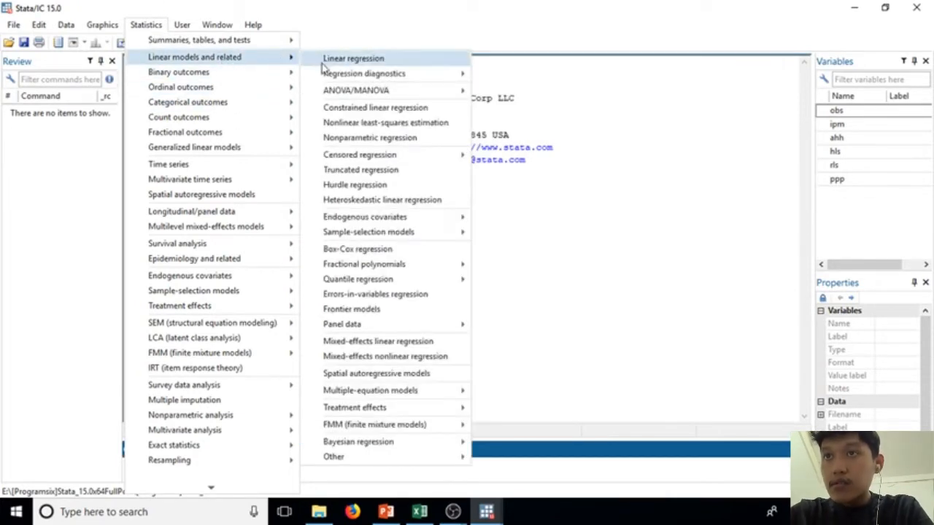
left_click(322, 64)
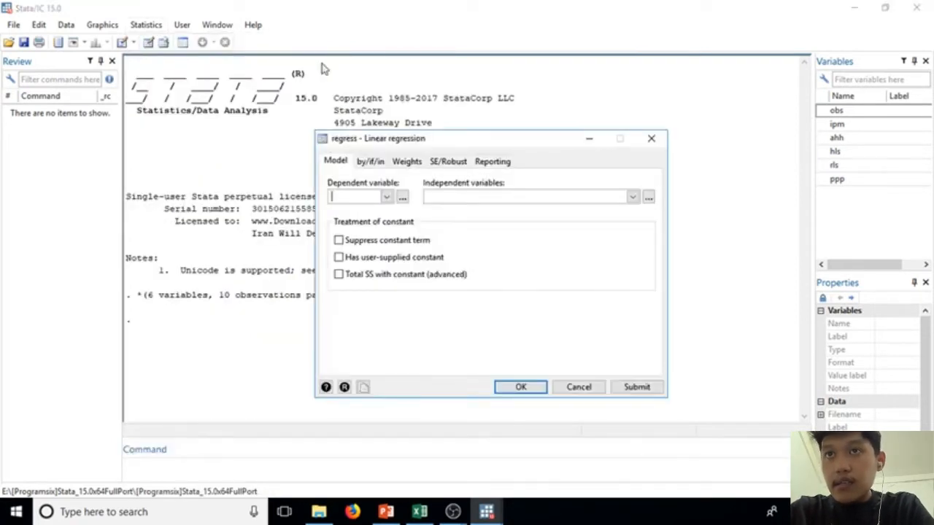
left_click(387, 197)
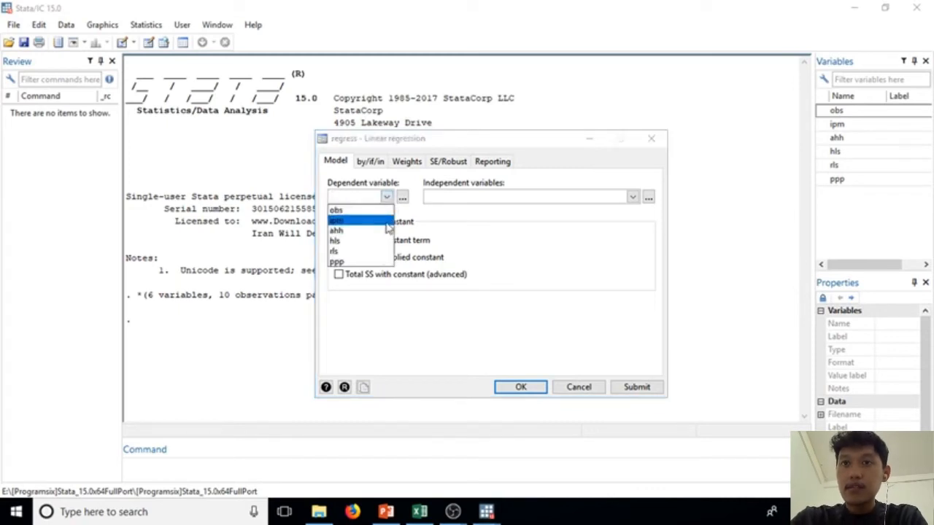
left_click(387, 221)
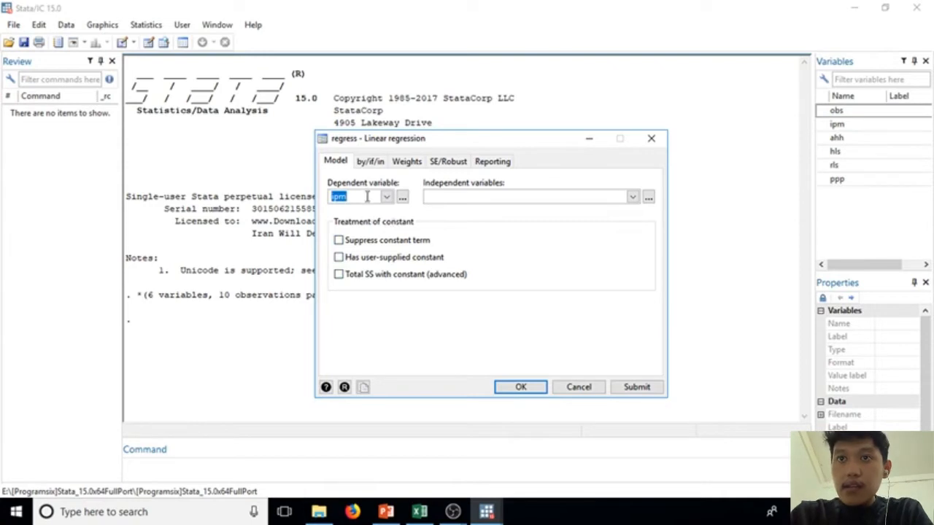
left_click(367, 197)
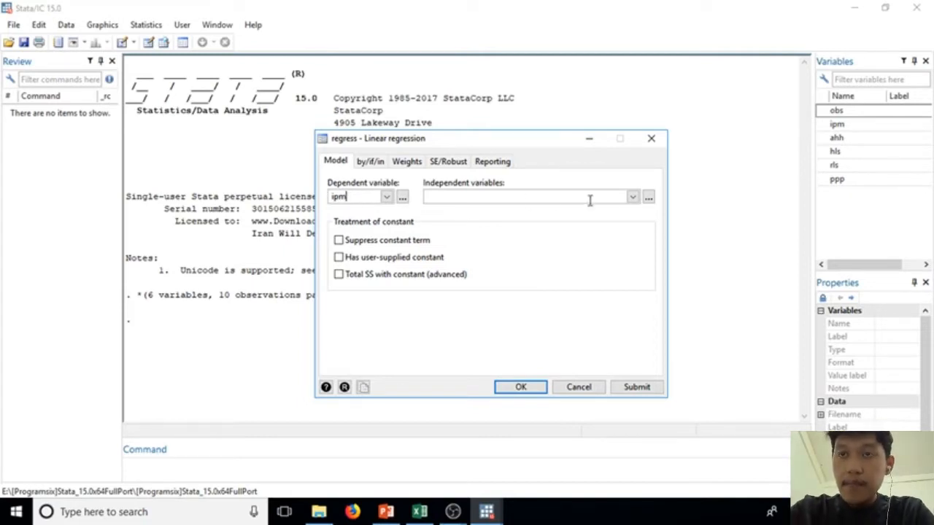
Step: Set ahh, hls, rls and ppp as the independent variables and run the linear regression
left_click(633, 198)
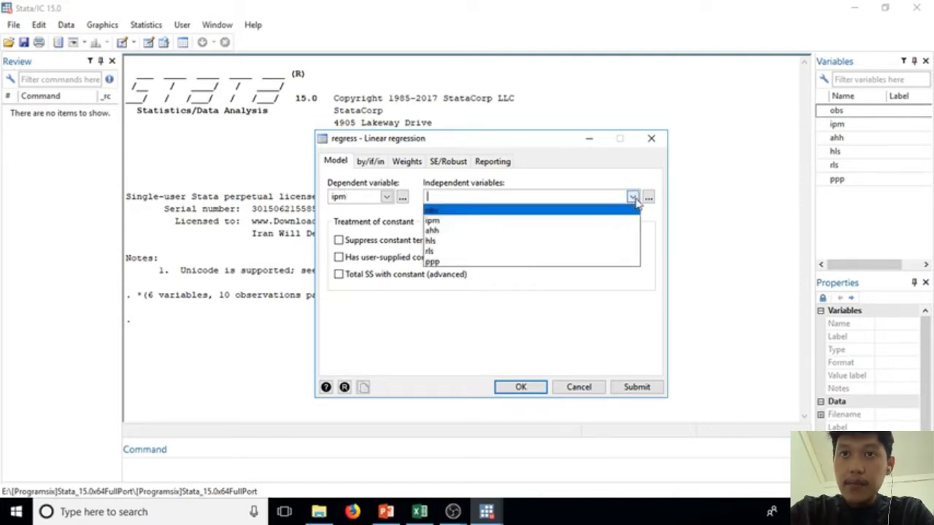
left_click(556, 231)
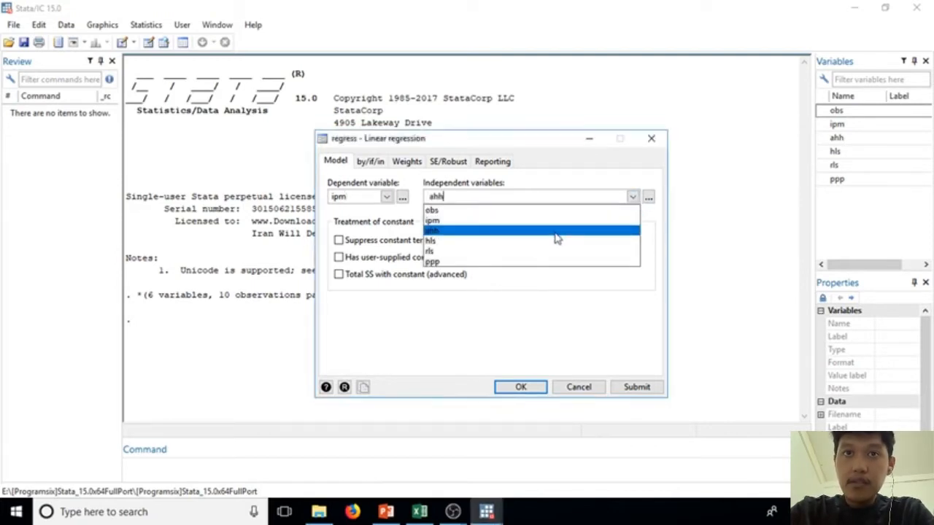
left_click(553, 244)
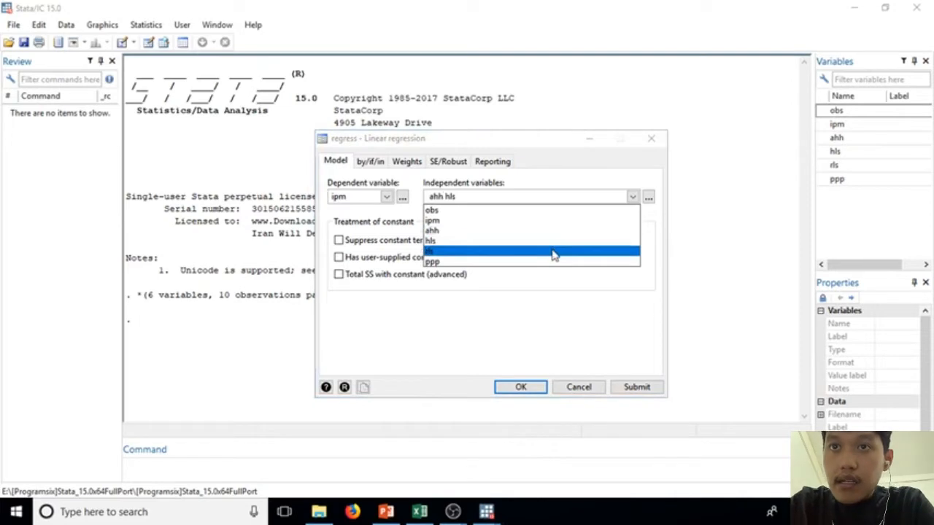
left_click(553, 252)
left_click(553, 264)
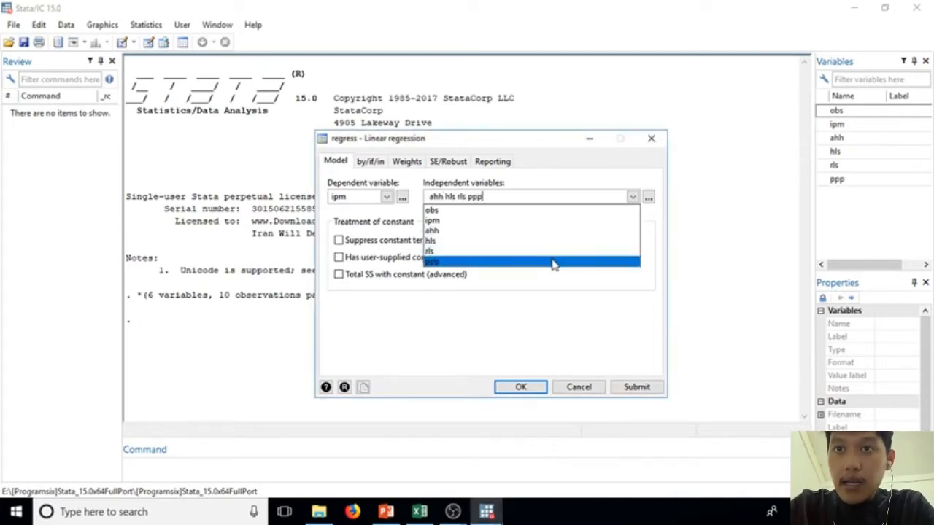
left_click(516, 395)
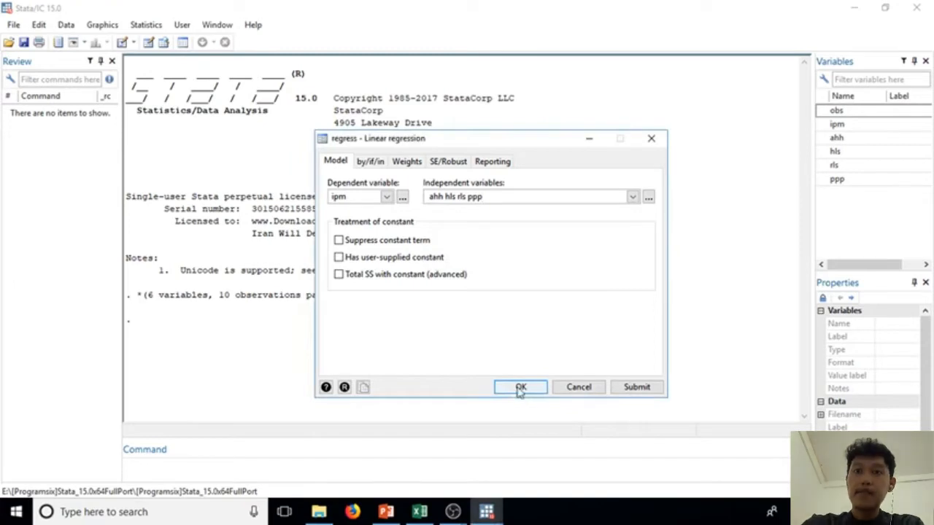
left_click(518, 390)
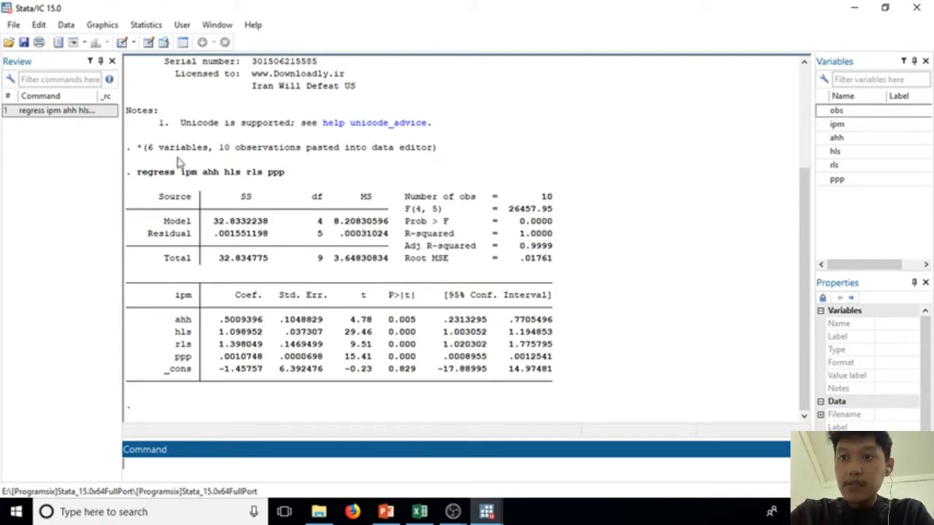
Step: Run the Breusch-Pagan/Cook-Weisberg heteroskedasticity test on the regression using its fitted values, keeping the postestimation dialog open beside the output
left_click(146, 26)
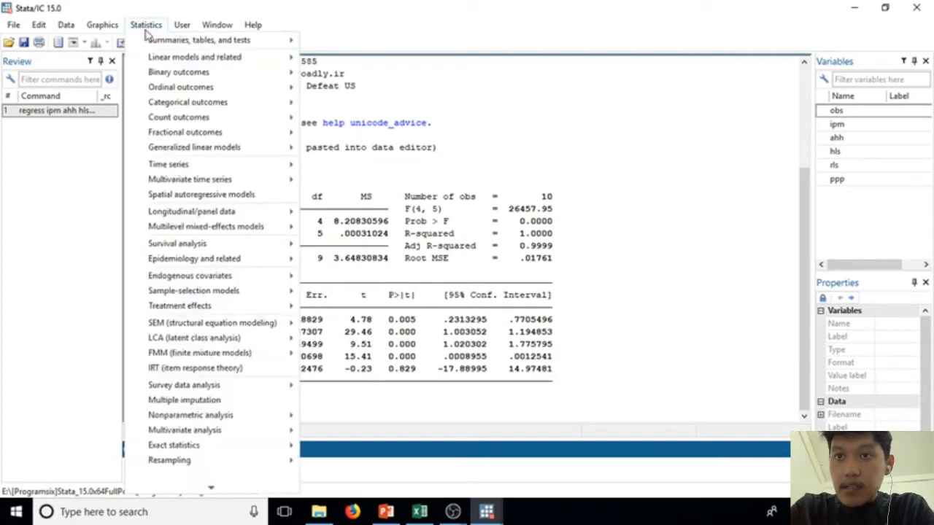
mouse_move(185, 57)
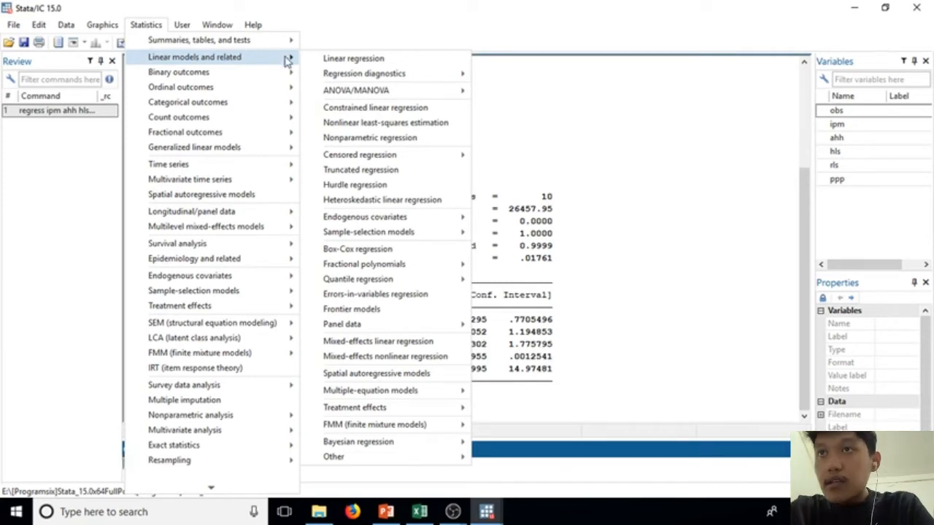
mouse_move(344, 75)
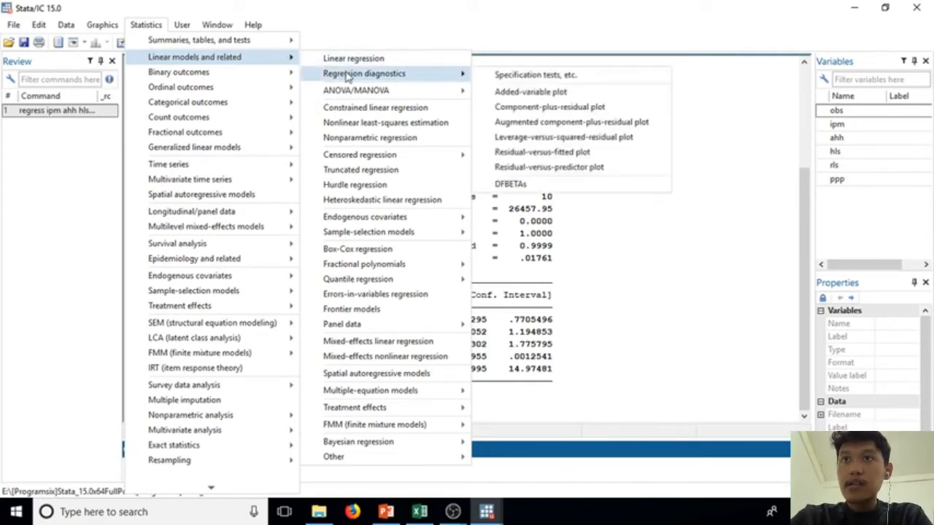
left_click(493, 75)
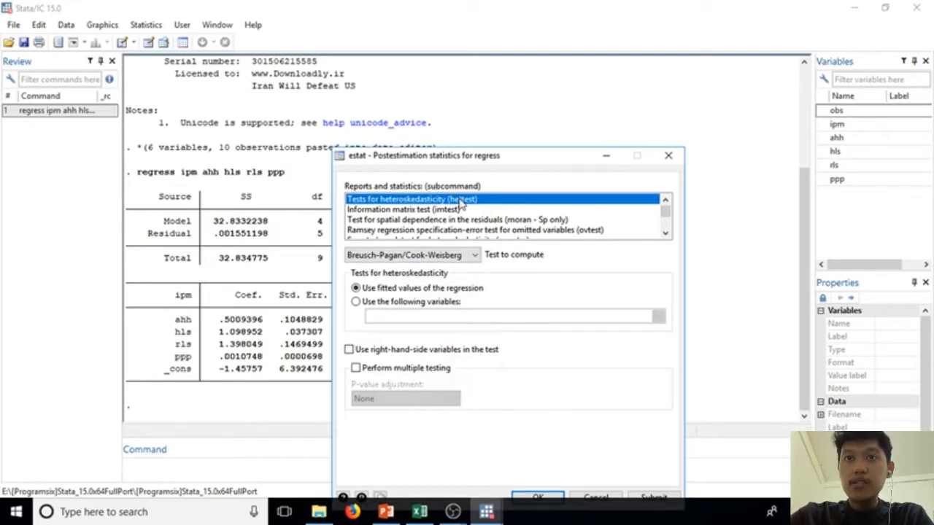
left_click(466, 256)
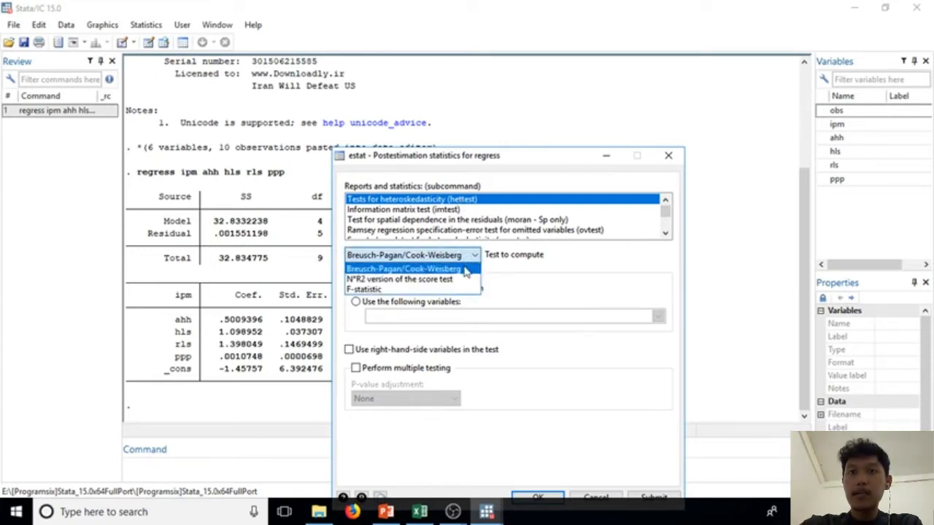
left_click(465, 269)
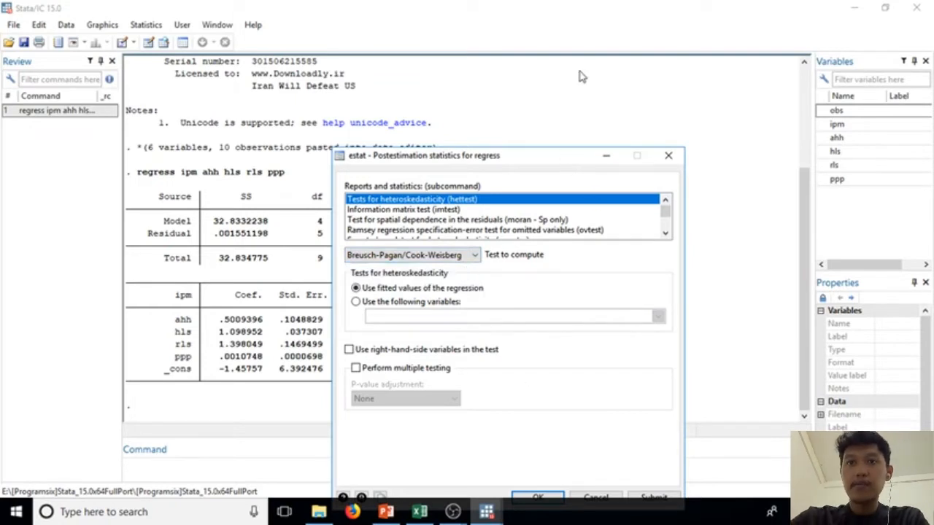
left_click_drag(577, 159, 612, 42)
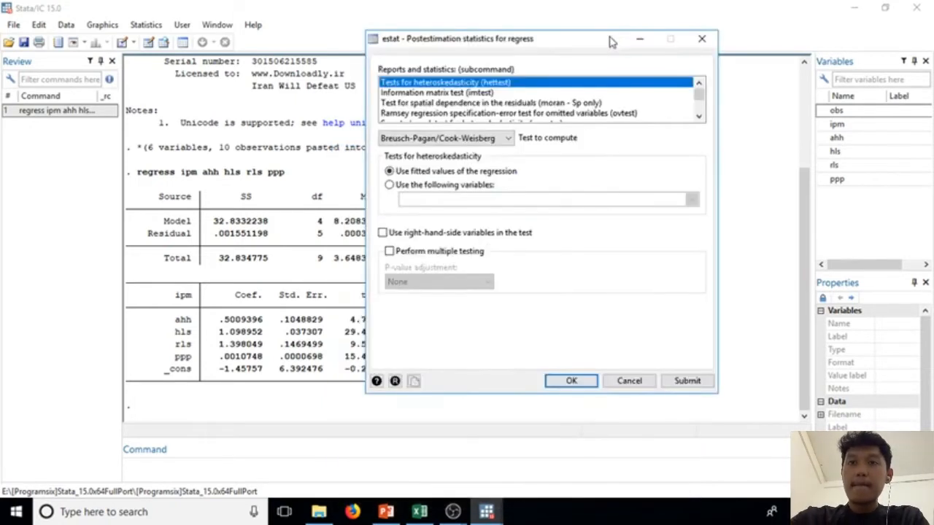
left_click(680, 389)
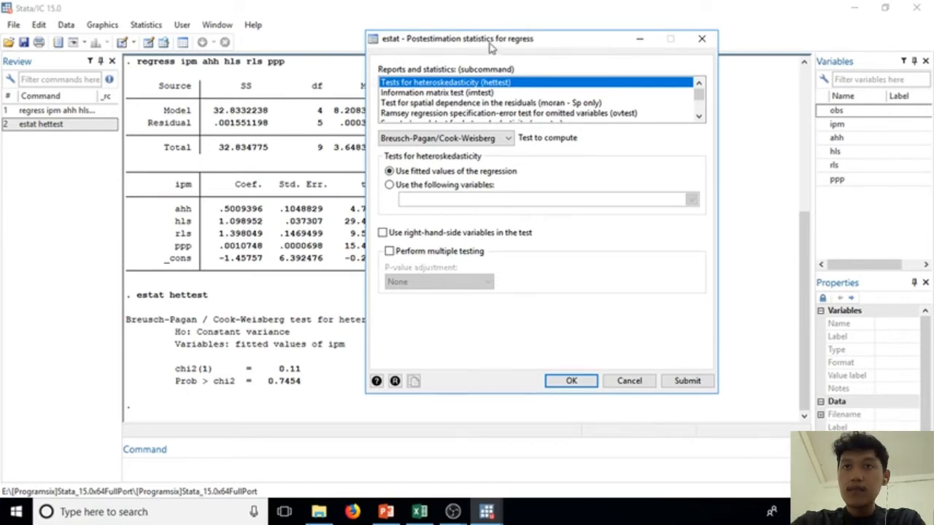
left_click_drag(490, 46, 599, 49)
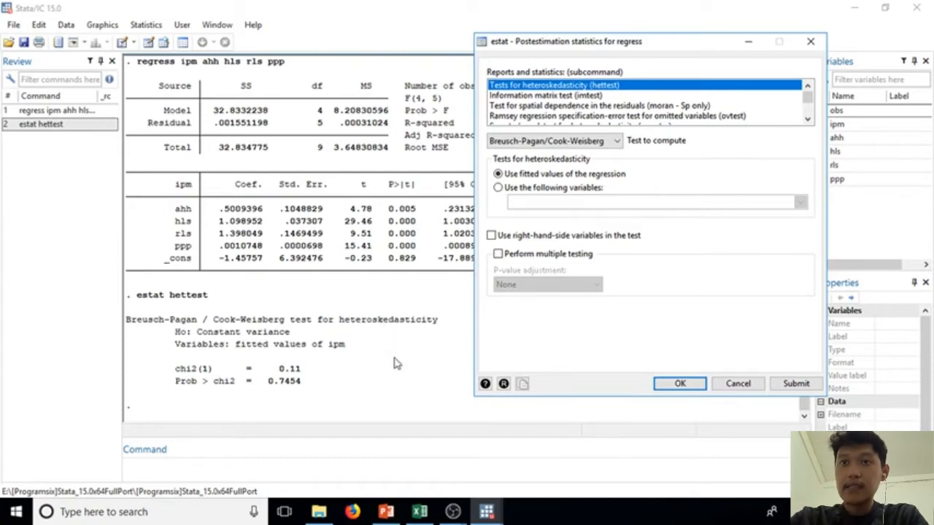
Step: Run the heteroskedasticity test again as the N*R2 version of the score test, using the fitted values
key("Escape")
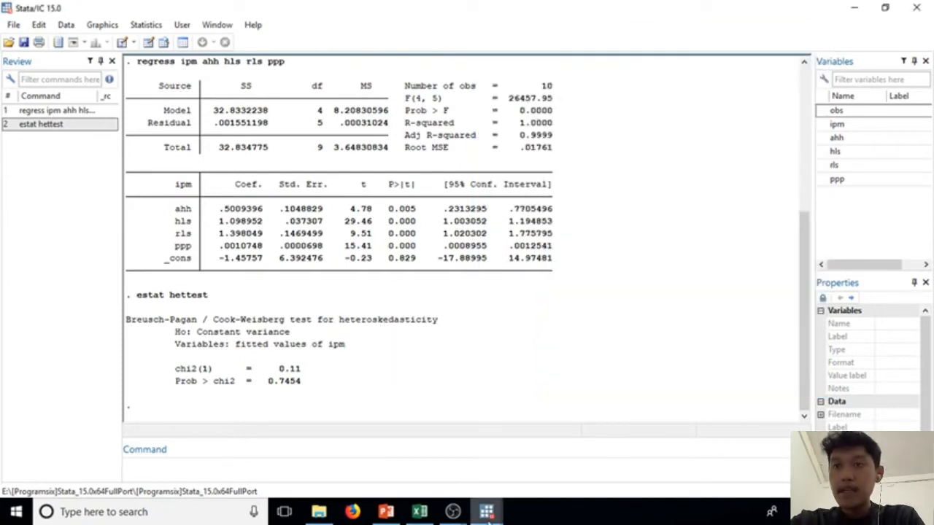
mouse_move(487, 512)
left_click(645, 460)
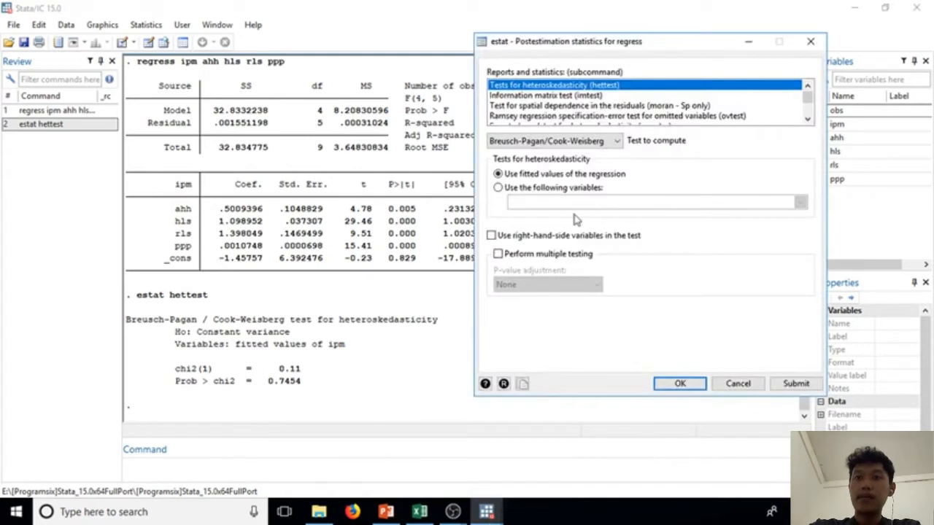
left_click(618, 141)
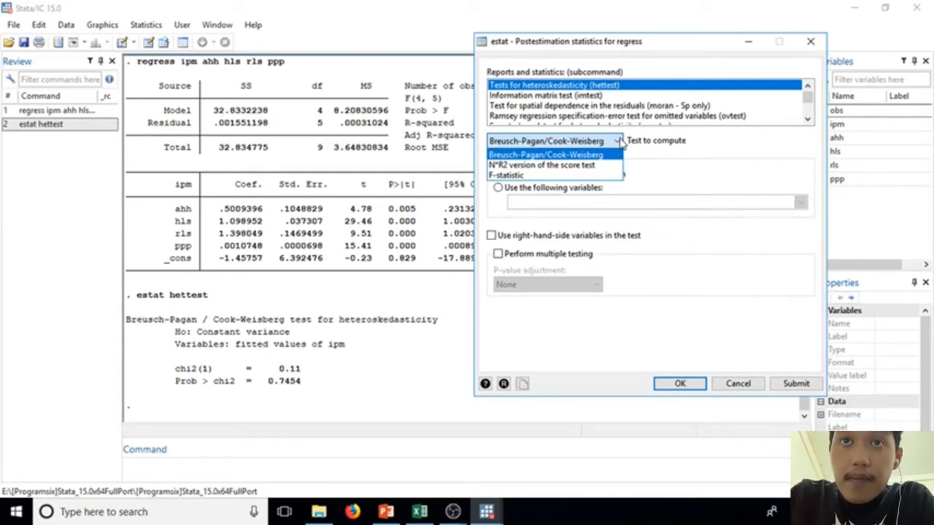
left_click(603, 166)
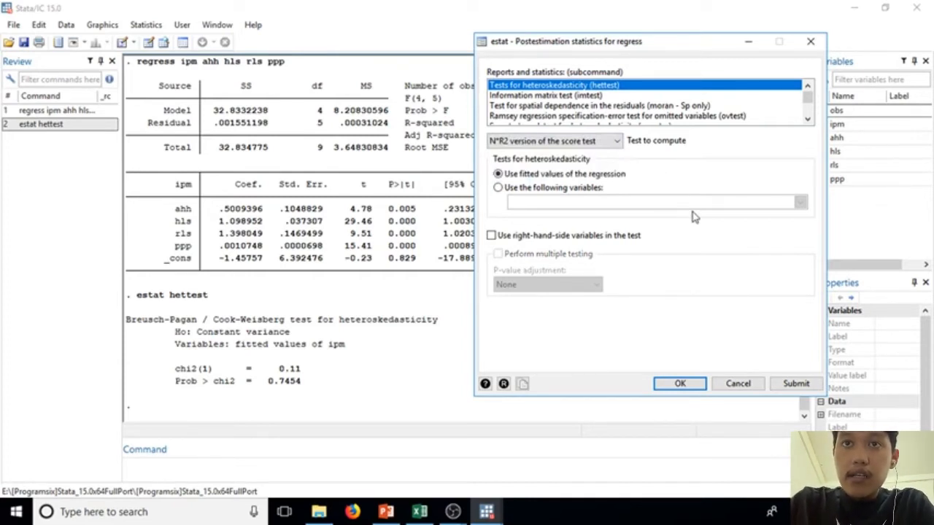
left_click(799, 383)
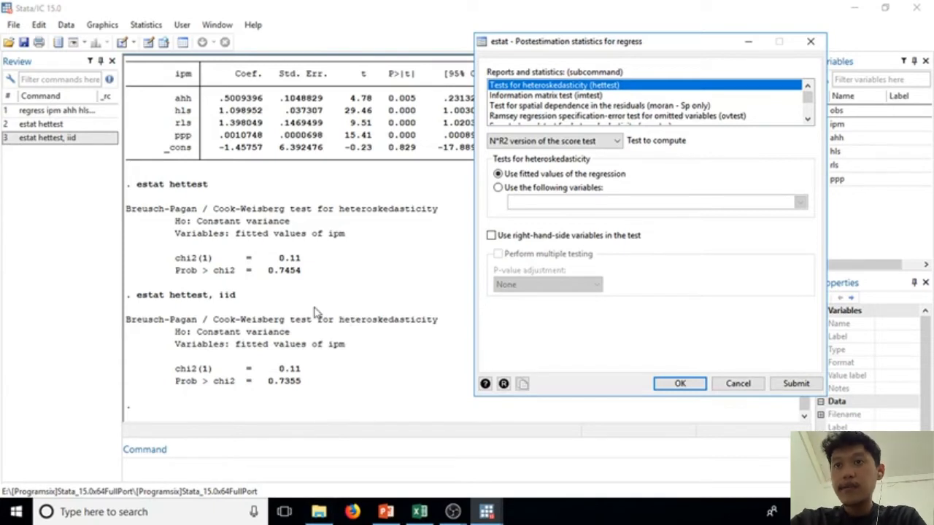
Step: Run the F-statistic version of the heteroskedasticity test on the regression's fitted values
left_click(617, 146)
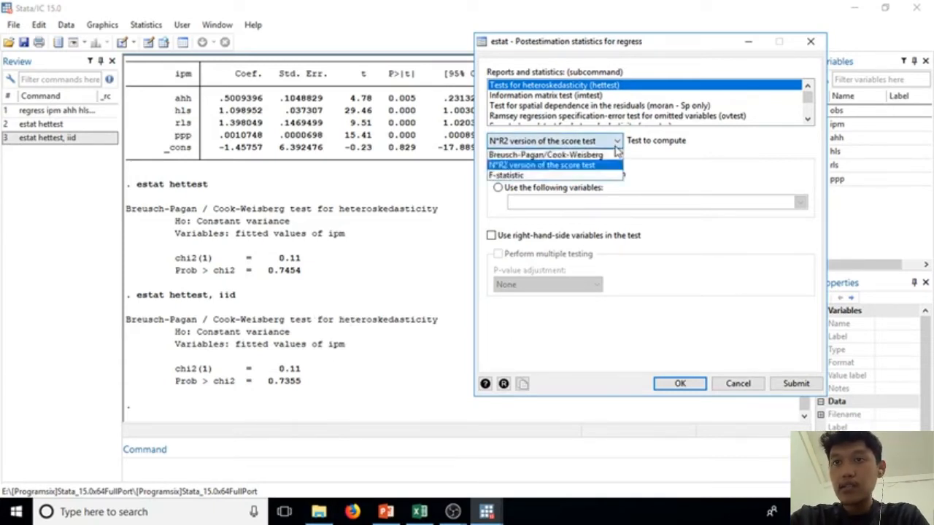
left_click(616, 175)
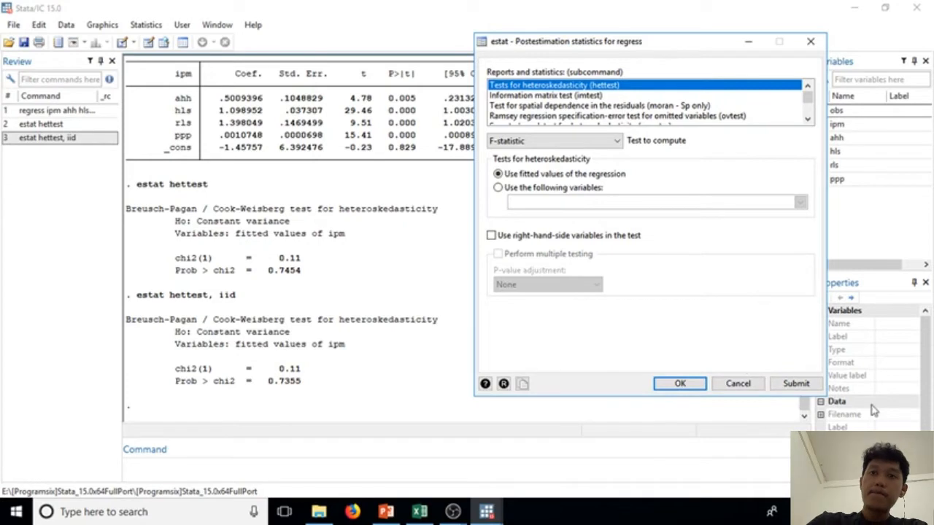
left_click(812, 386)
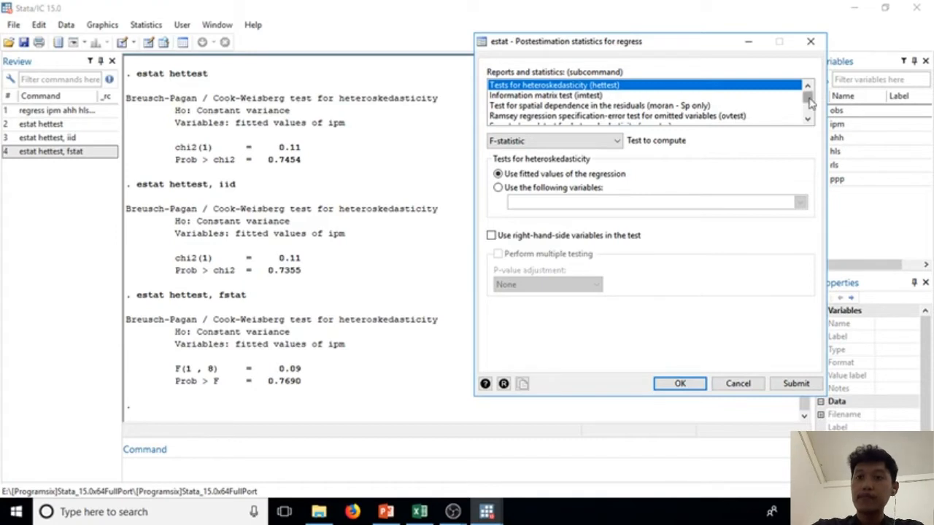
Step: Compute the centered variance inflation factors (vif) for the independent variables and close the postestimation dialog
mouse_move(809, 102)
left_mouse_down()
mouse_move(812, 115)
mouse_move(808, 108)
left_mouse_up()
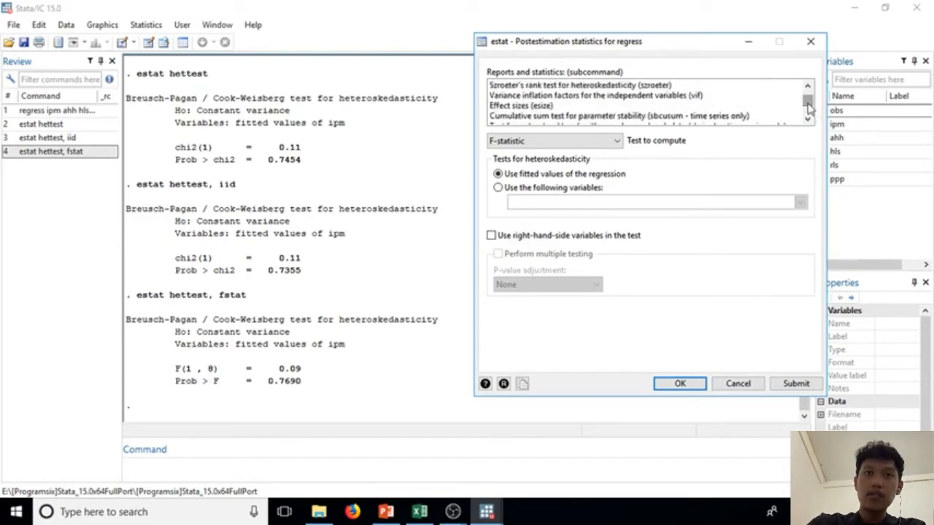
left_click(611, 97)
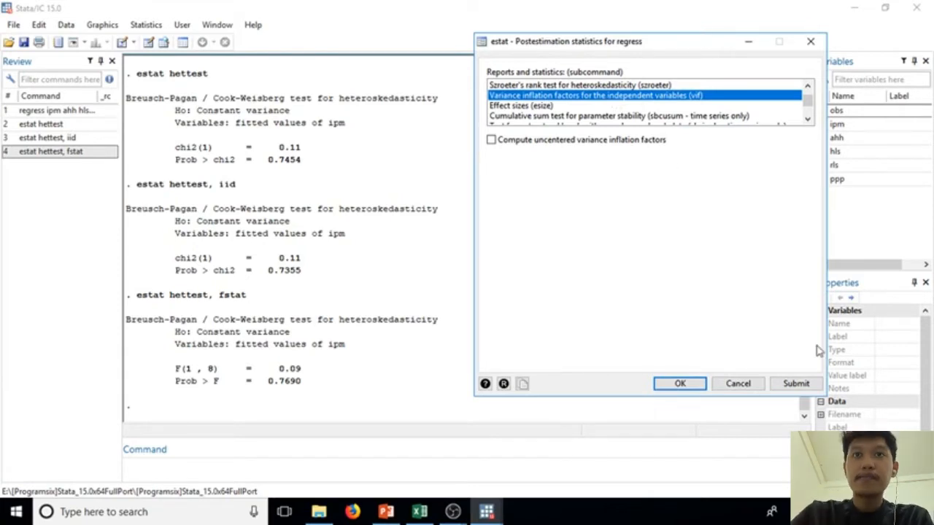
left_click(812, 383)
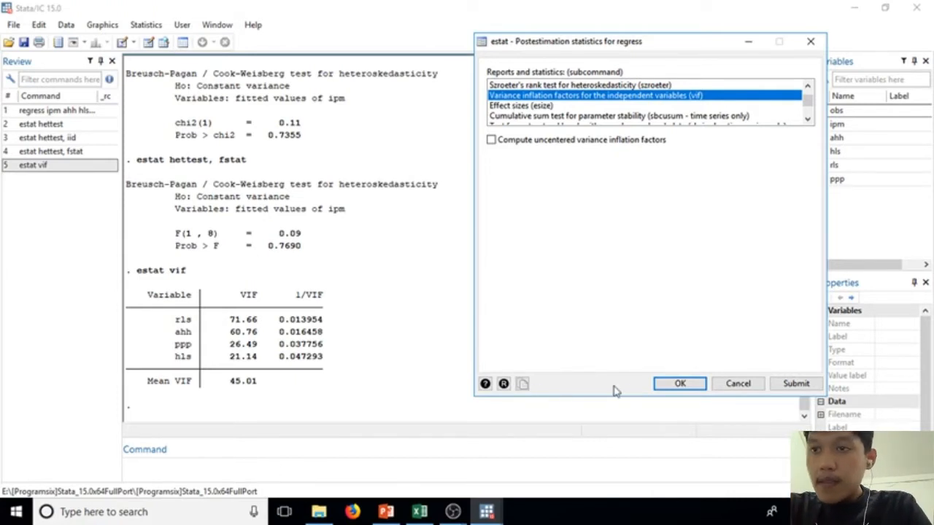
left_click(810, 41)
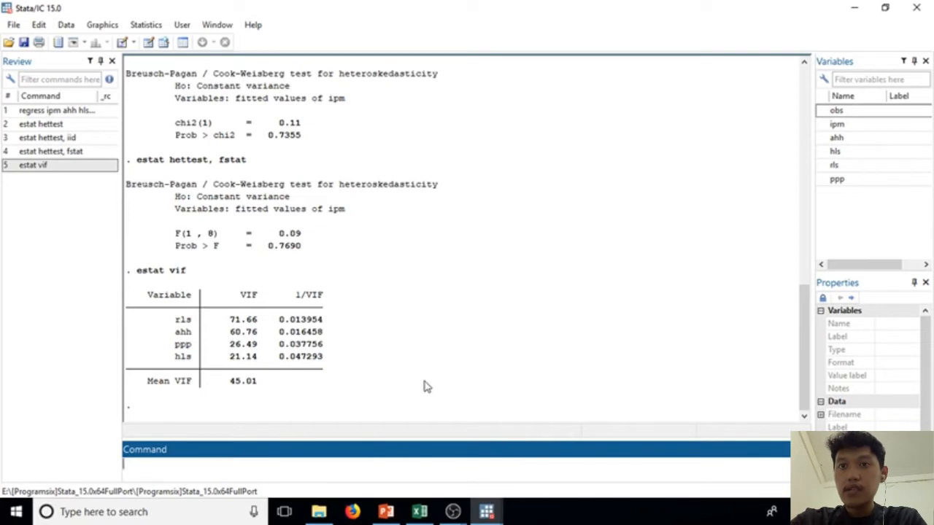
Step: Switch to the Data Editor and start creating a new float variable named tahun
mouse_move(494, 518)
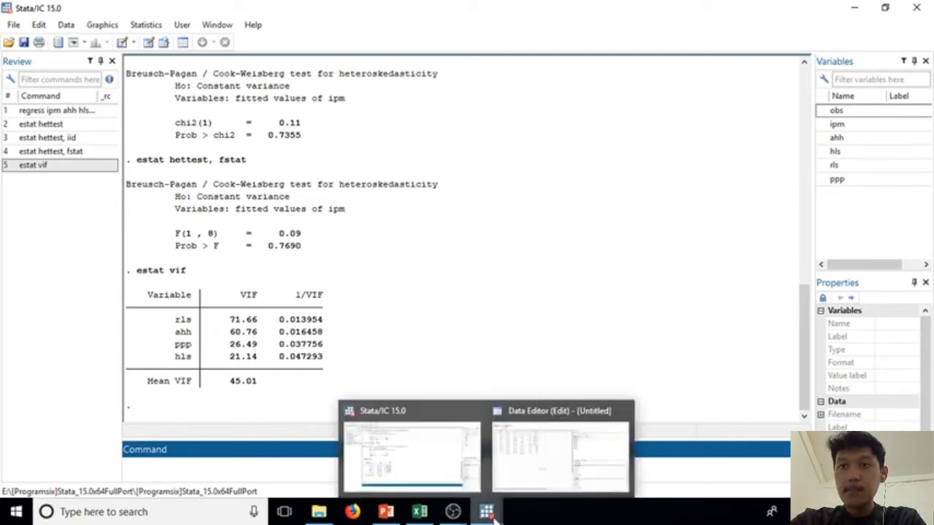
left_click(535, 462)
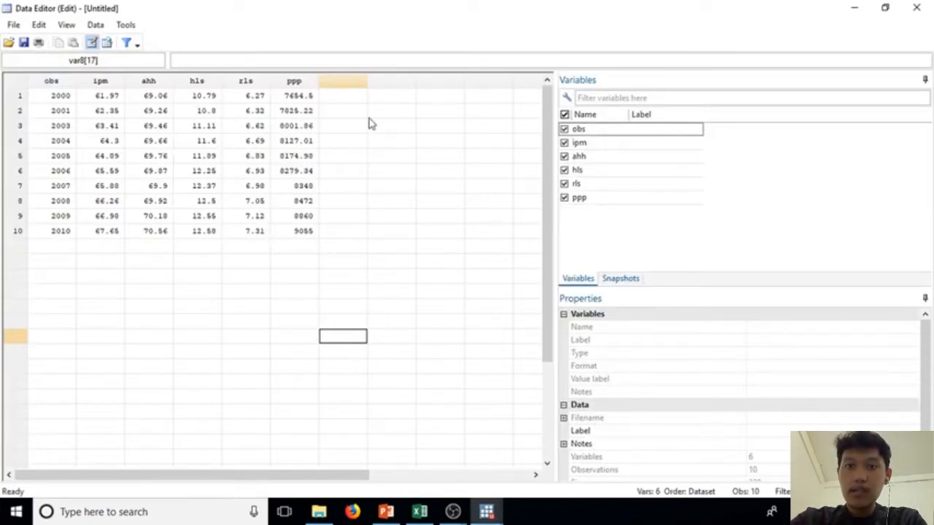
left_click(345, 99)
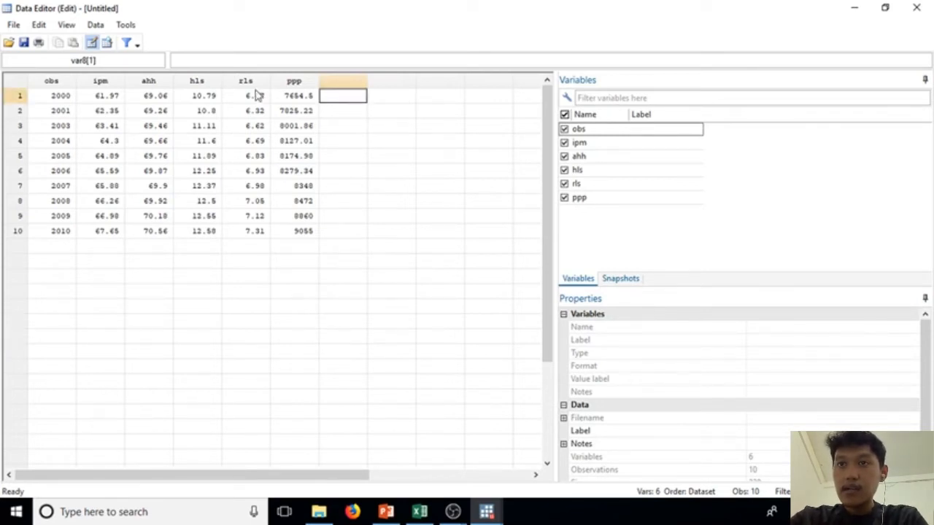
left_click(108, 28)
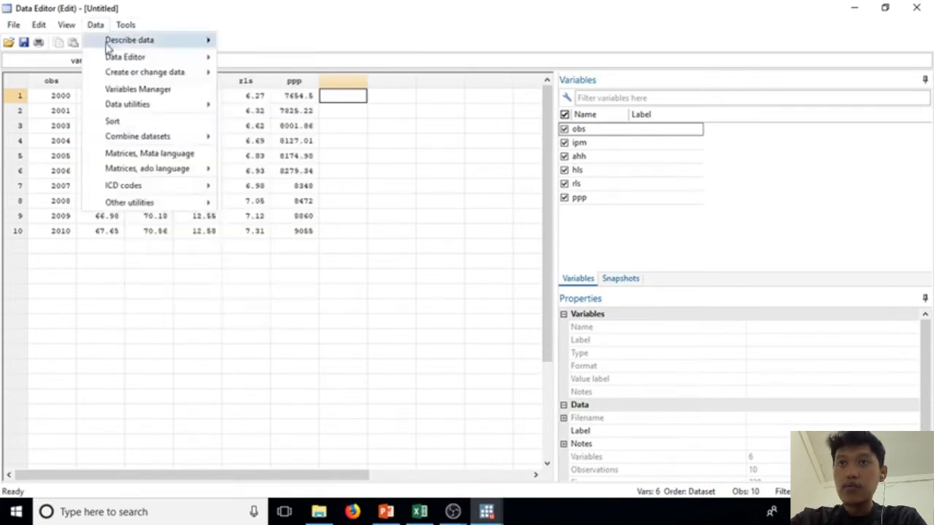
mouse_move(121, 73)
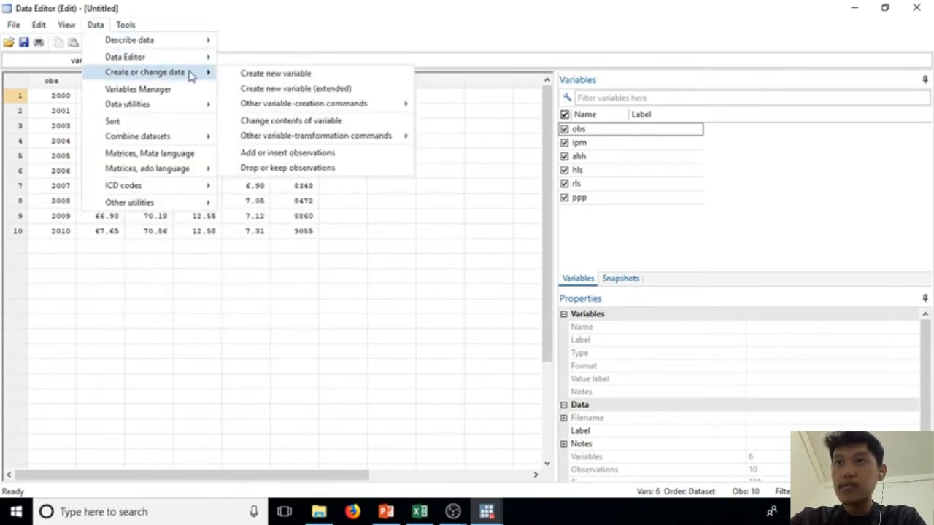
left_click(266, 76)
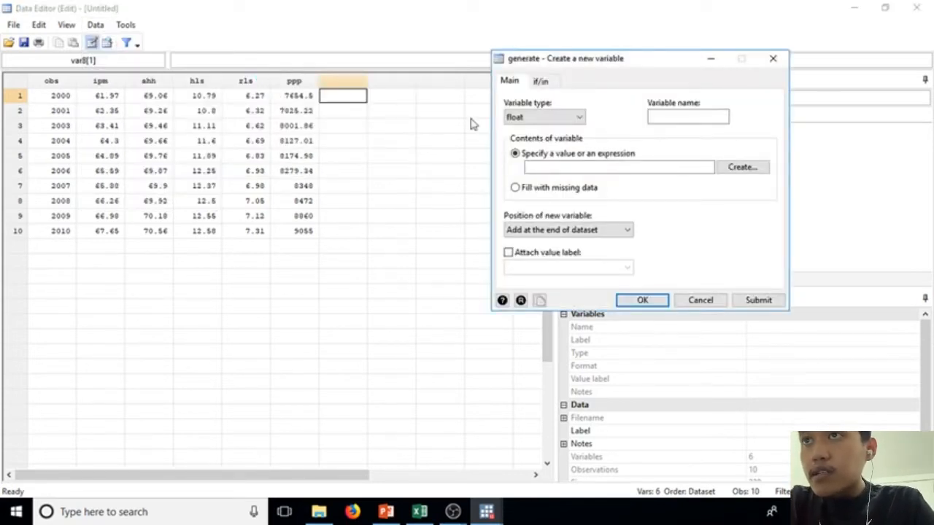
left_click(660, 122)
type("tahun")
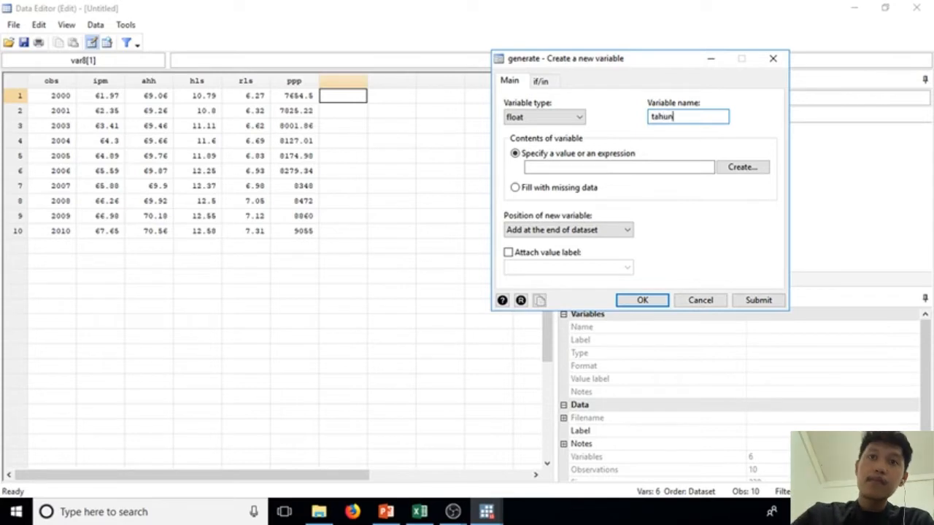
Step: Build the expression obs from the dataset's variables as the contents of the new variable tahun
left_click(702, 165)
left_click(703, 164)
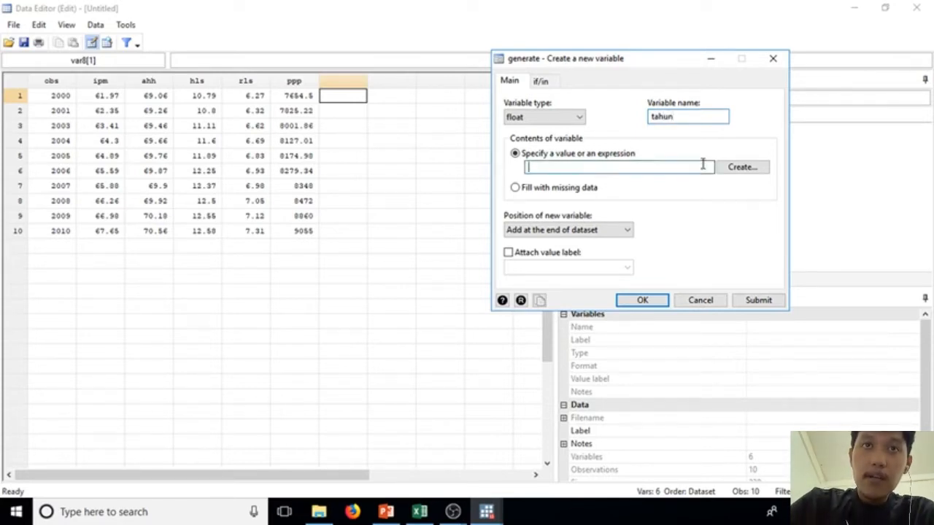
left_click(740, 167)
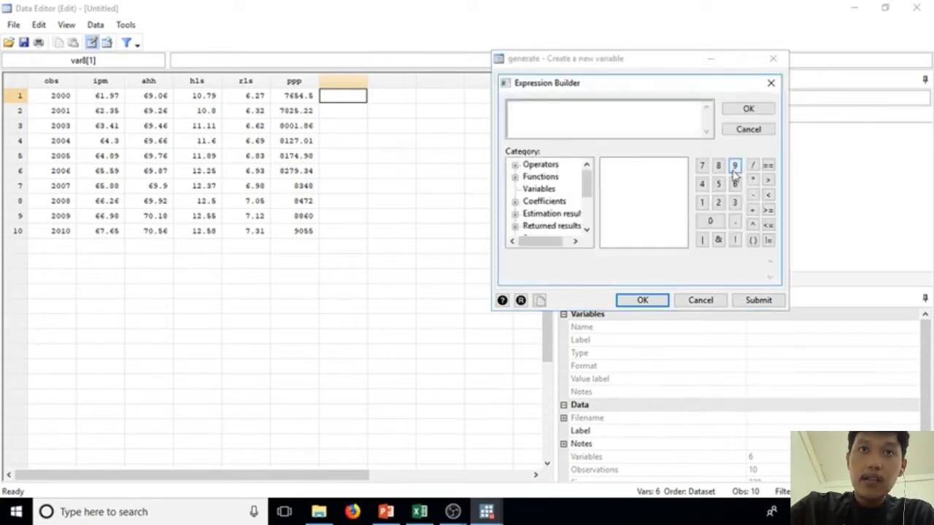
left_click(539, 188)
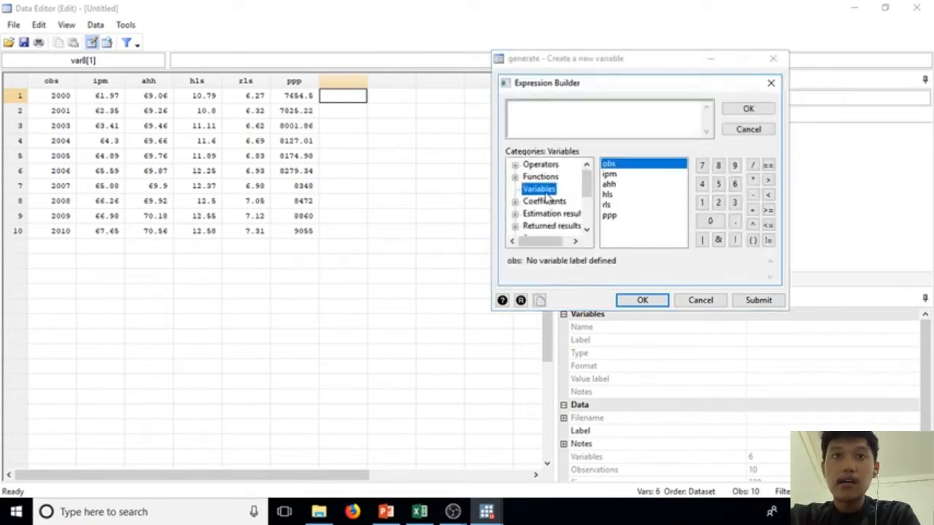
left_click(632, 164)
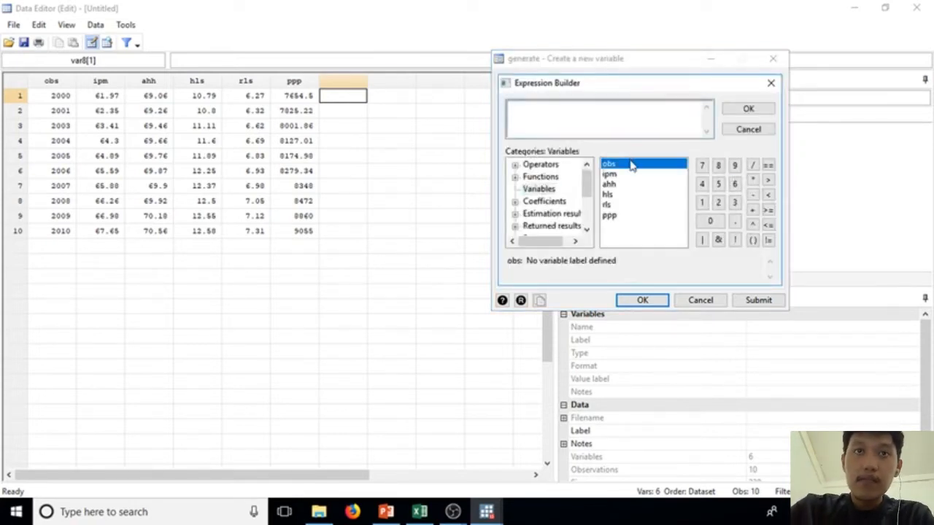
double_click(631, 164)
double_click(577, 102)
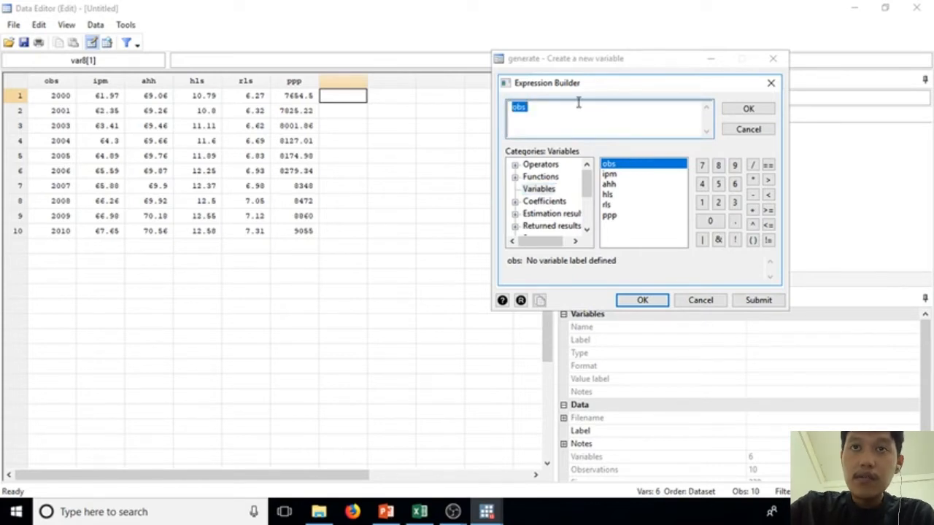
left_click(577, 102)
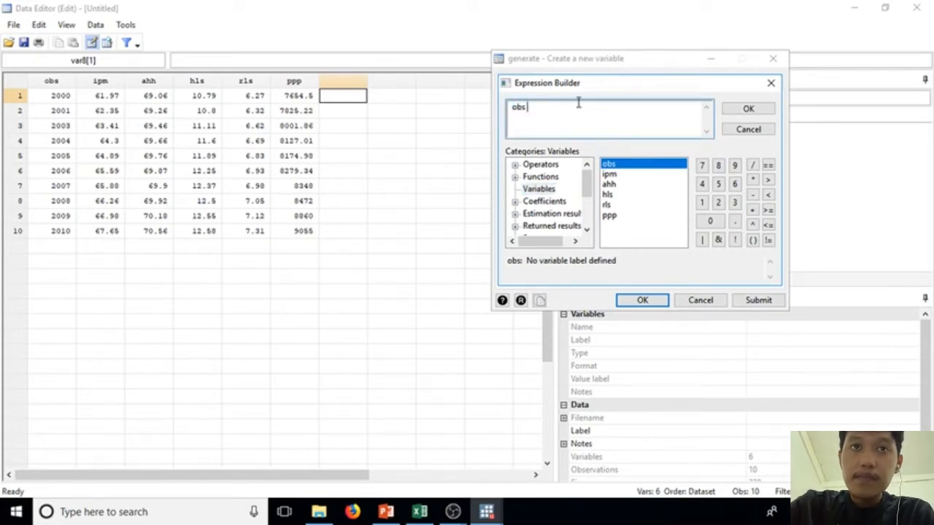
left_click(751, 110)
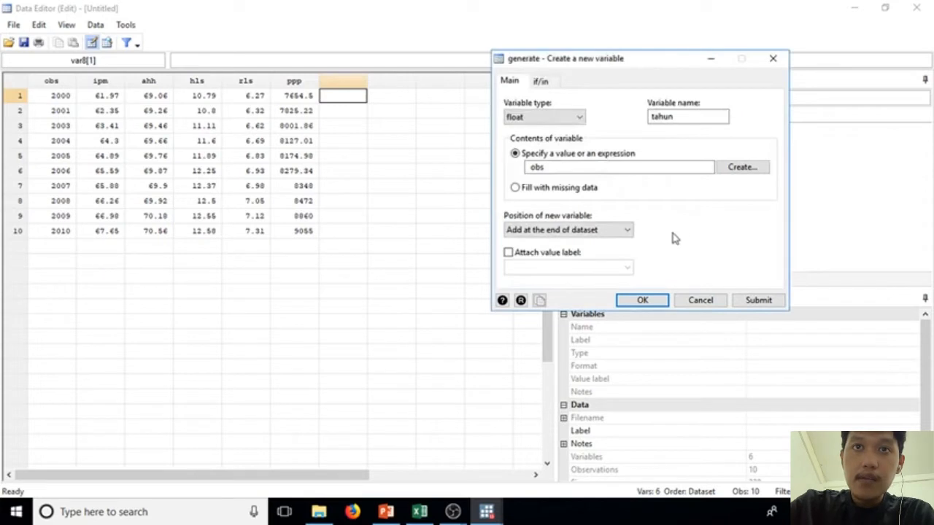
Step: Create the variable tahun from obs, set its display format to Annual (years), %ty, and close the Data Editor
left_click(655, 300)
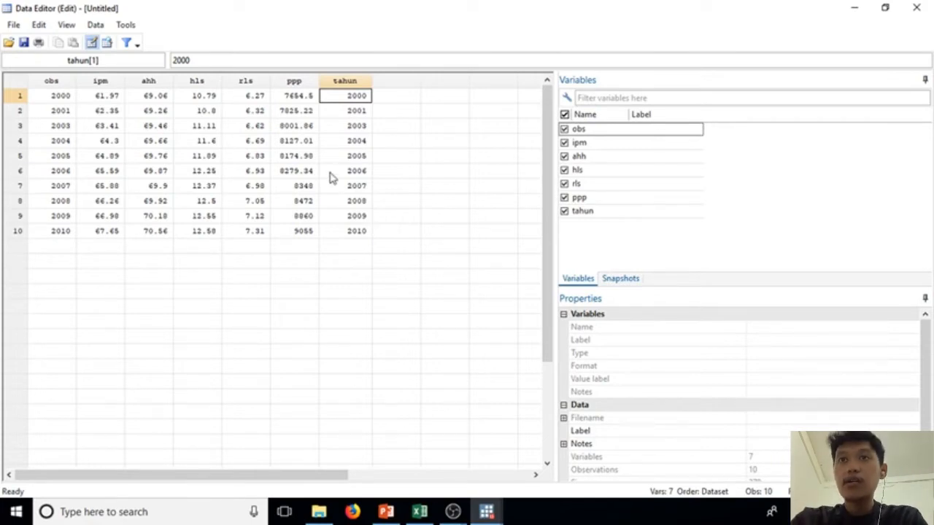
left_click(587, 213)
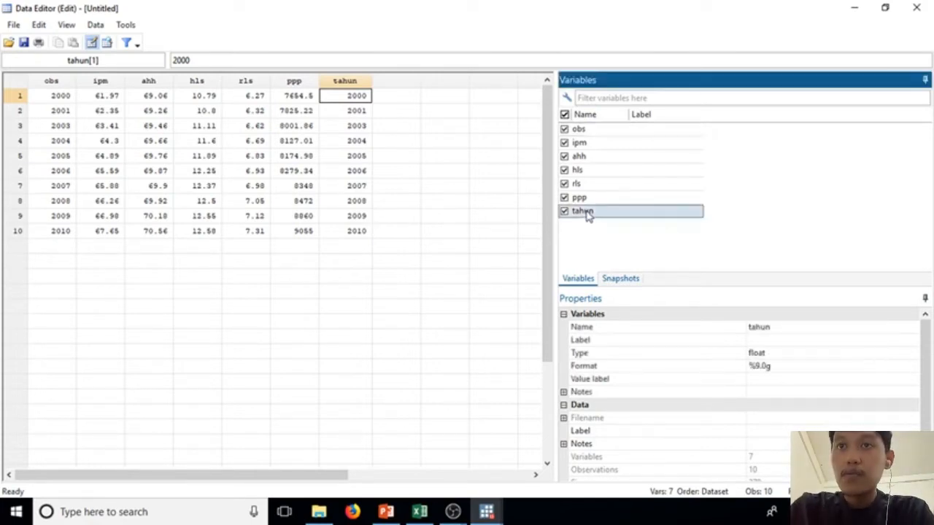
left_click(726, 371)
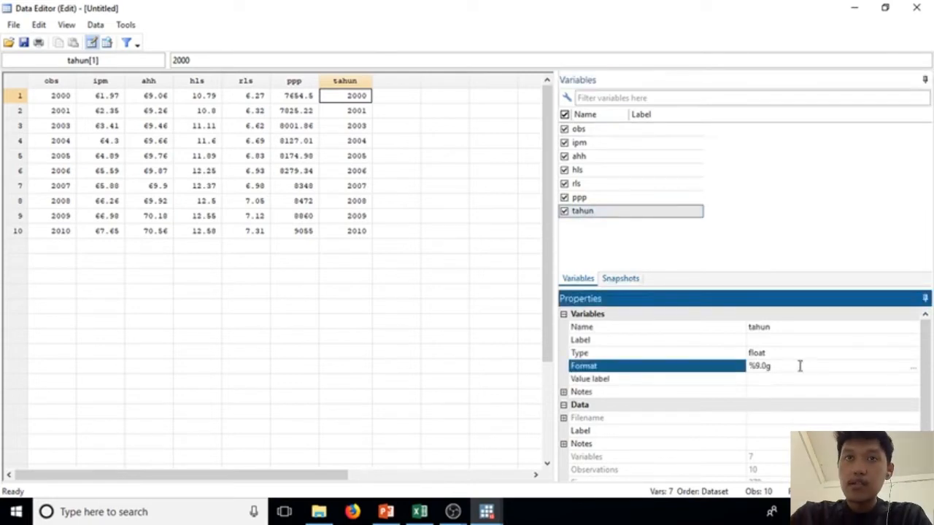
left_click(913, 368)
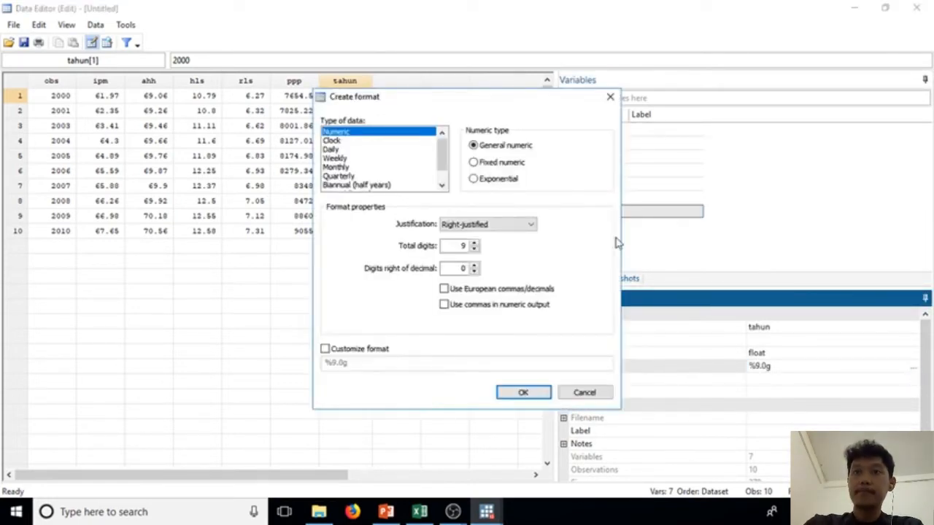
left_click_drag(444, 153, 446, 171)
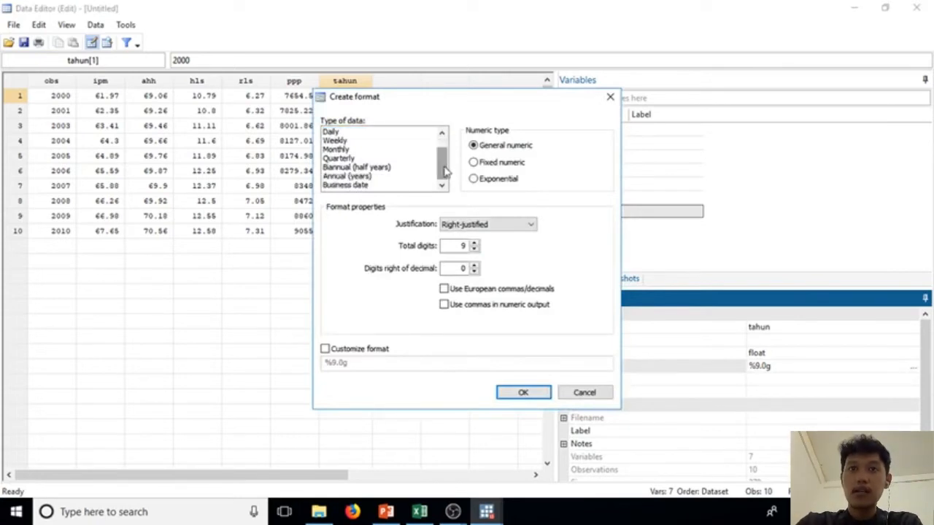
left_click(377, 176)
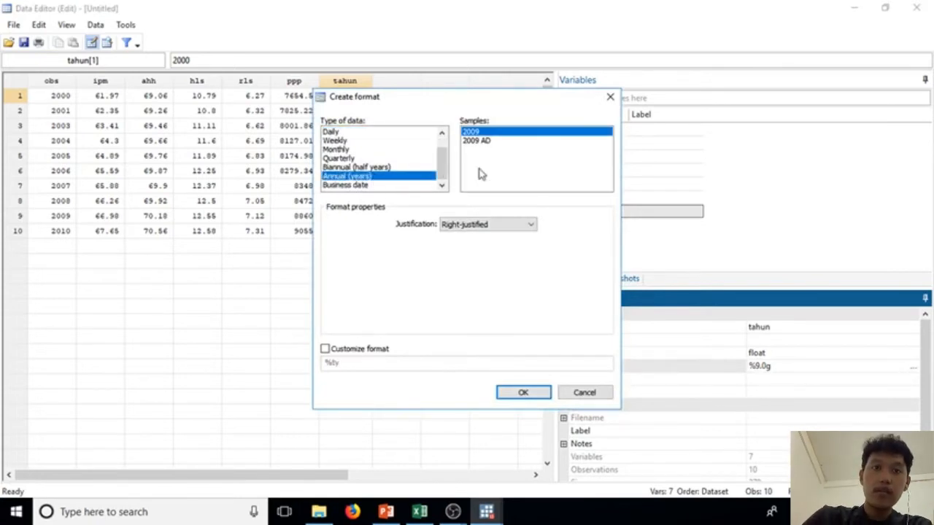
left_click(520, 394)
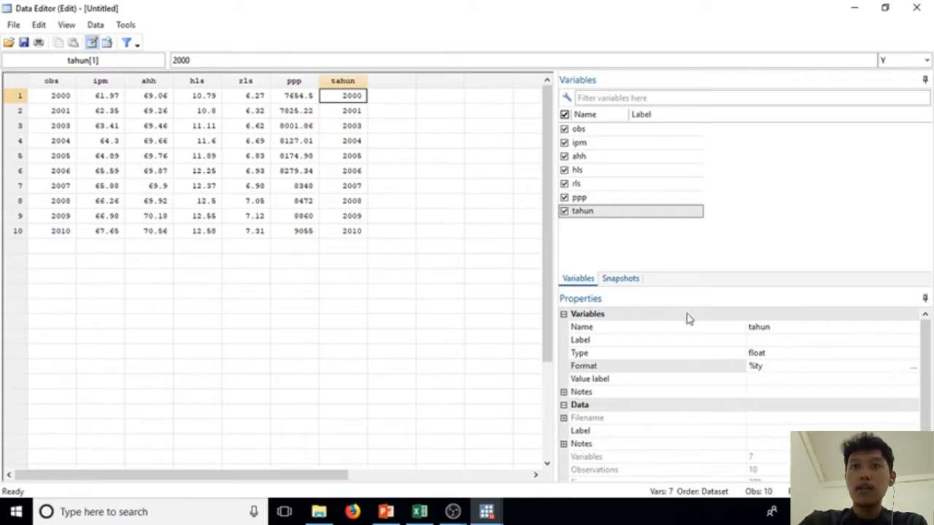
type("y")
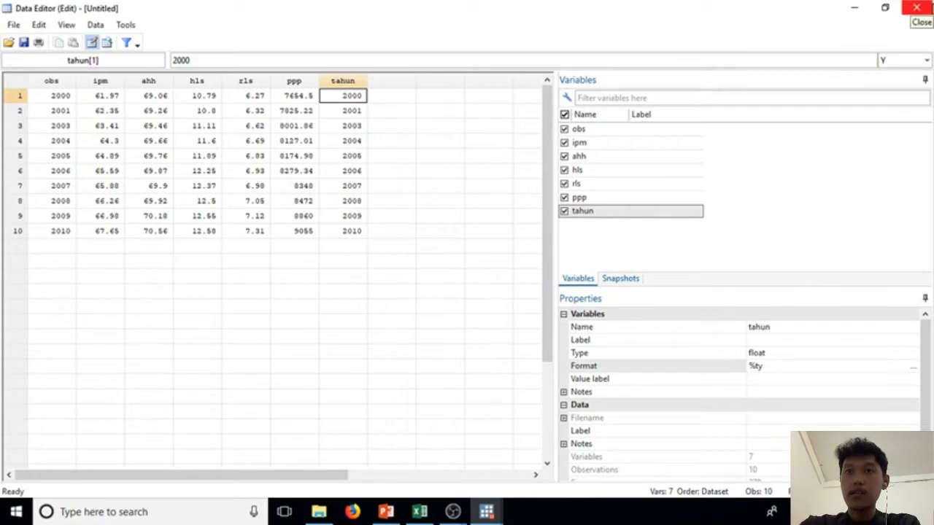
left_click(916, 7)
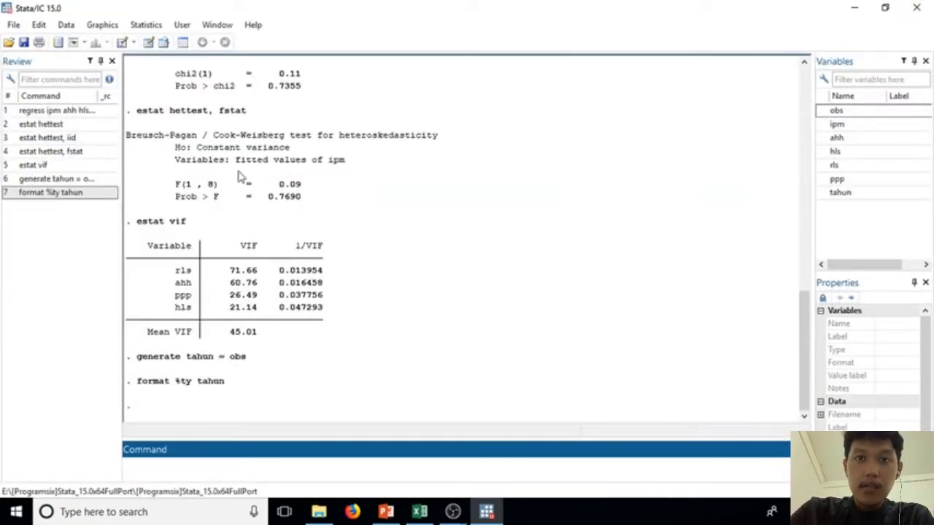
Step: Declare the dataset to be time-series data with tahun as the time variable and Yearly as the time unit
left_click(144, 25)
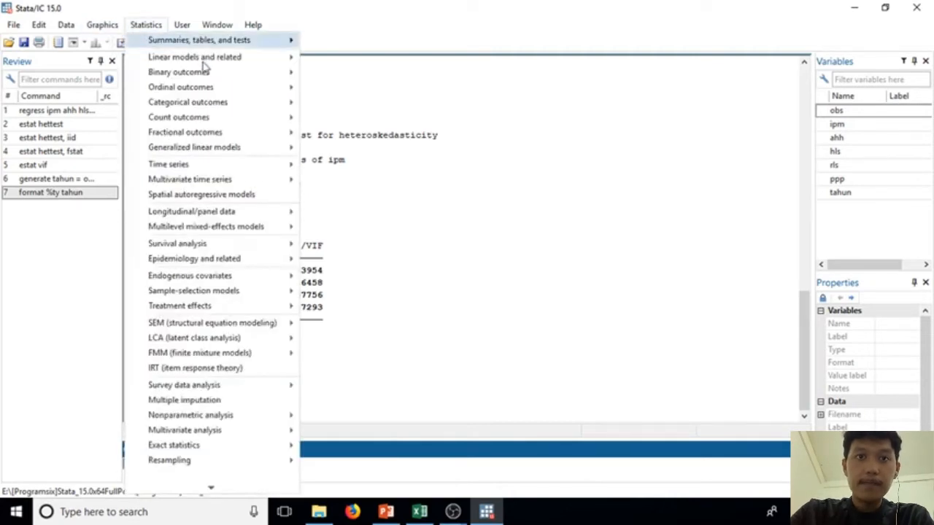
mouse_move(223, 168)
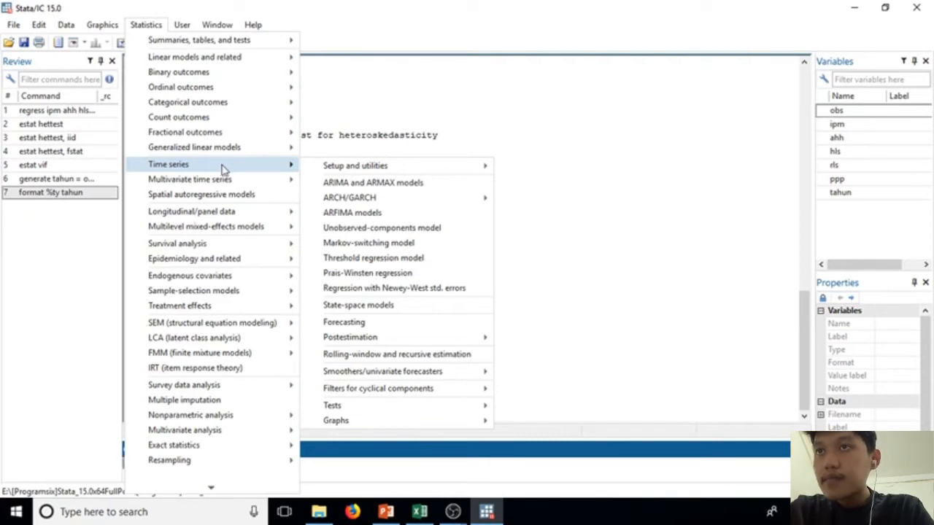
mouse_move(338, 169)
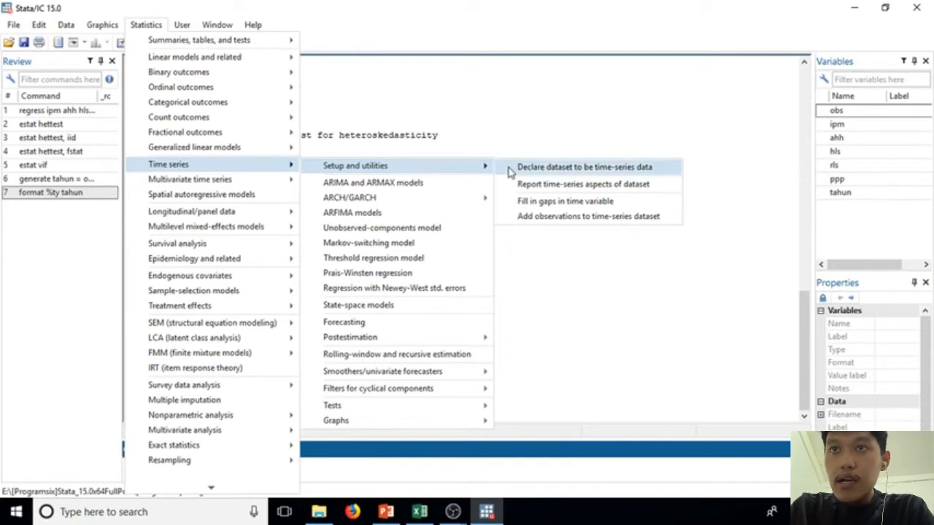
left_click(511, 169)
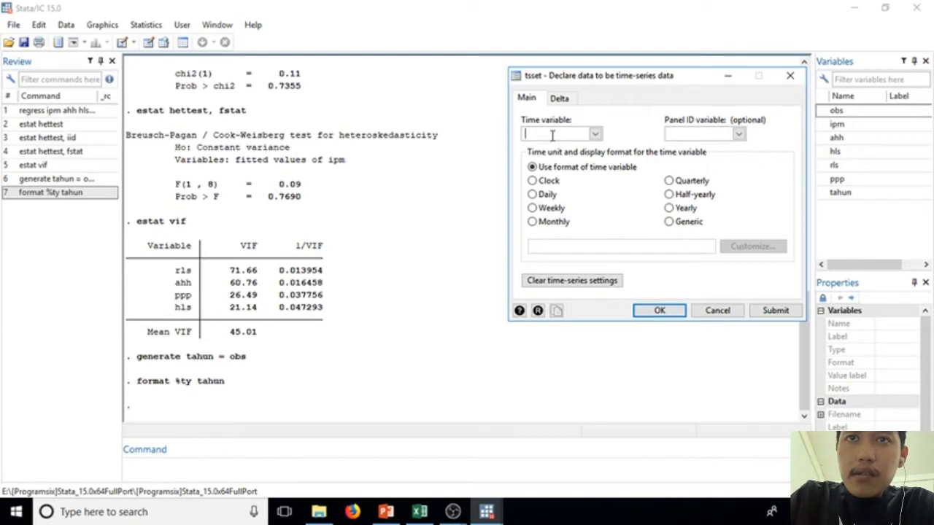
left_click(596, 134)
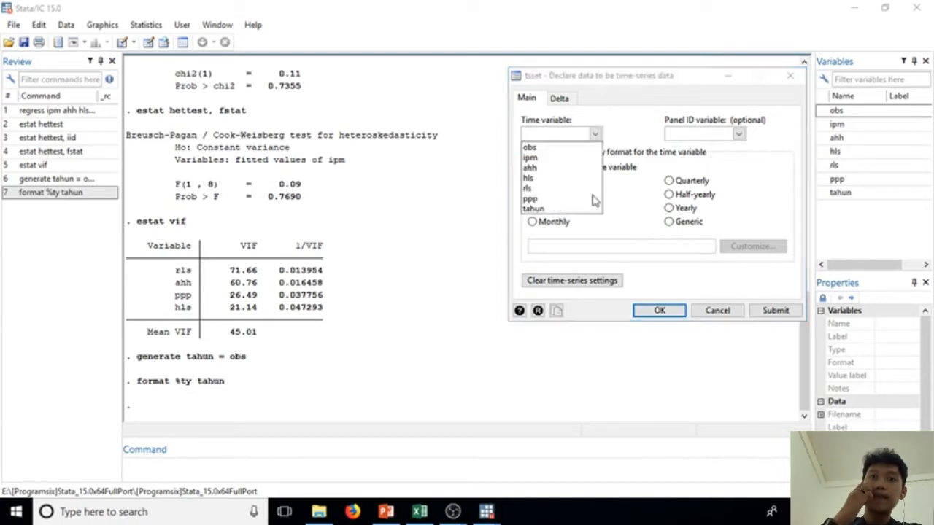
left_click(596, 208)
left_click(564, 133)
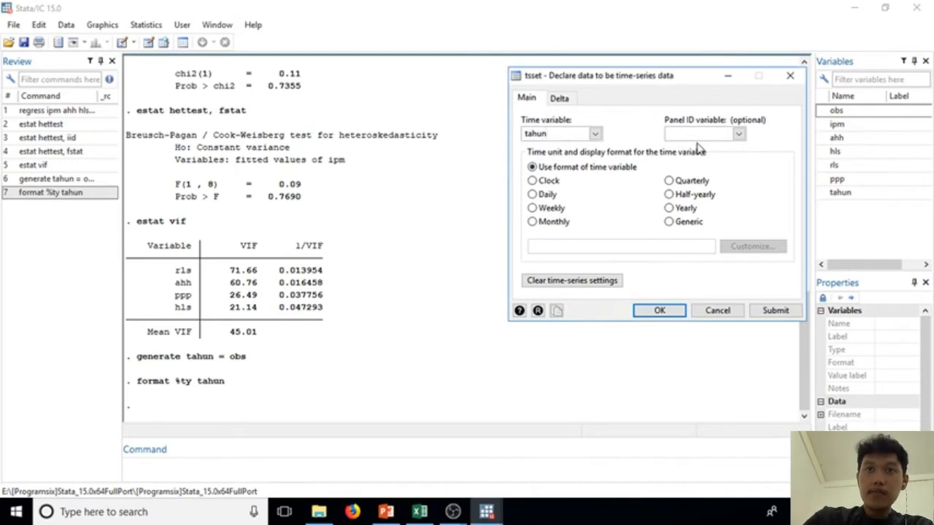
left_click(693, 209)
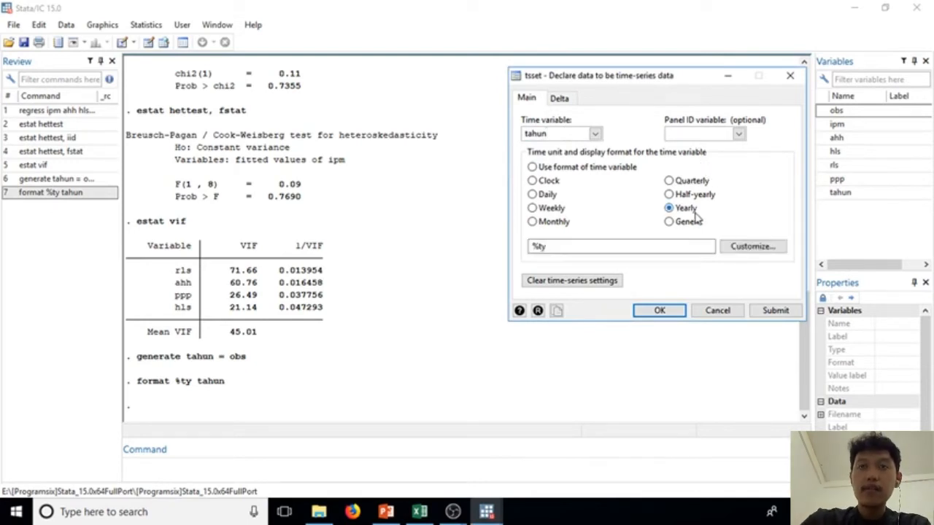
left_click(659, 311)
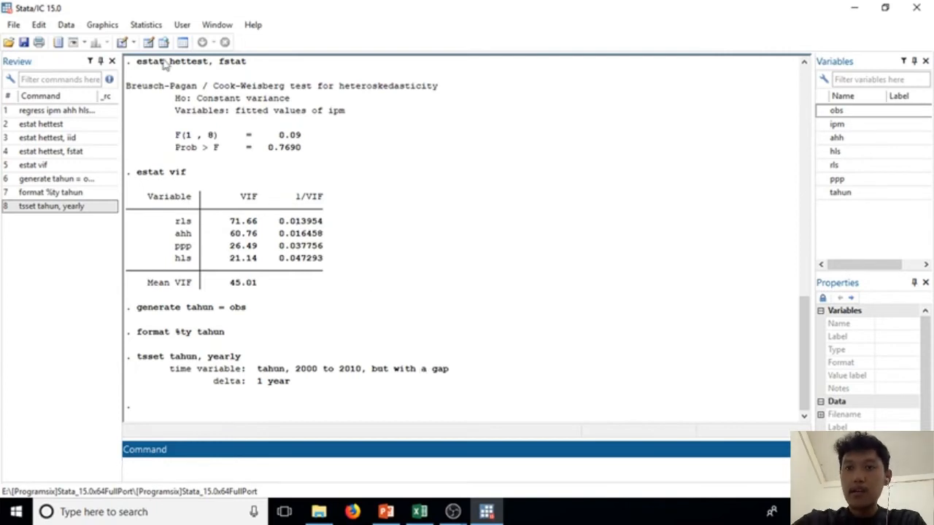
Step: Rerun the linear regression of ipm on ahh, hls, rls and ppp
left_click(148, 27)
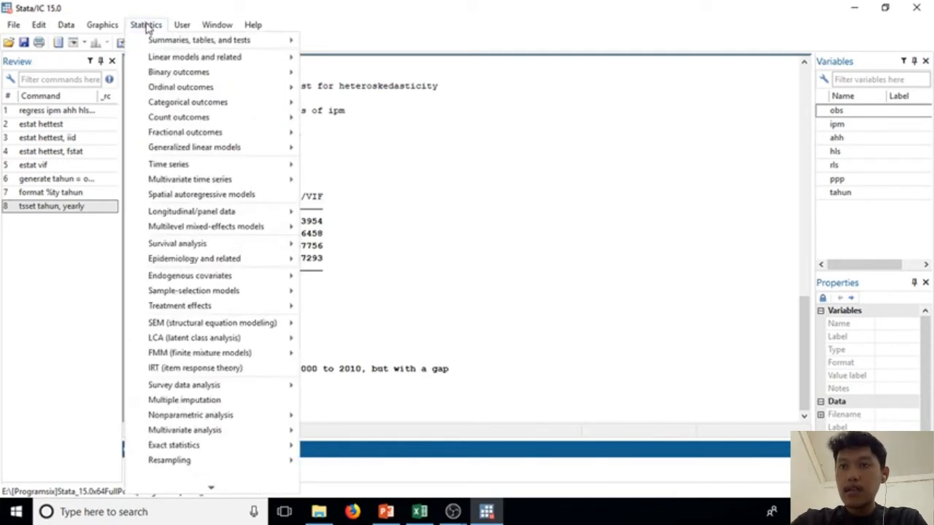
mouse_move(195, 57)
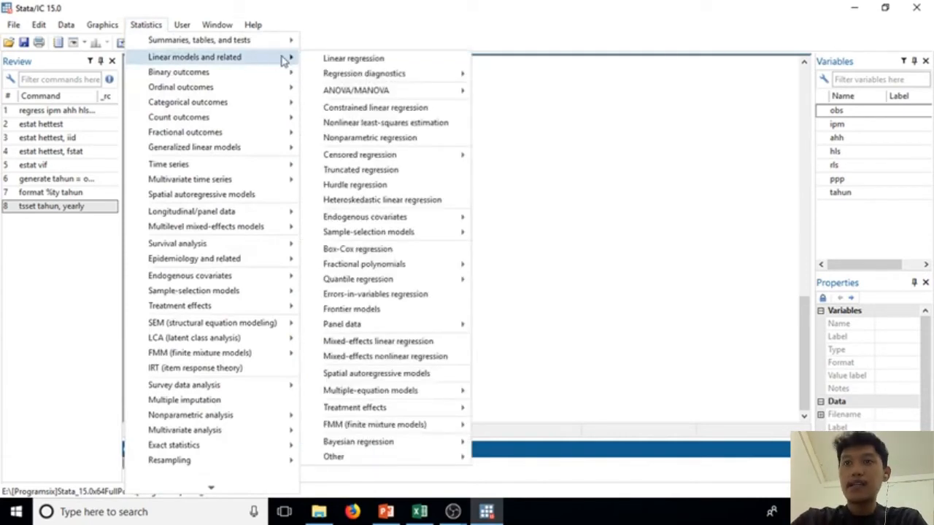
left_click(316, 62)
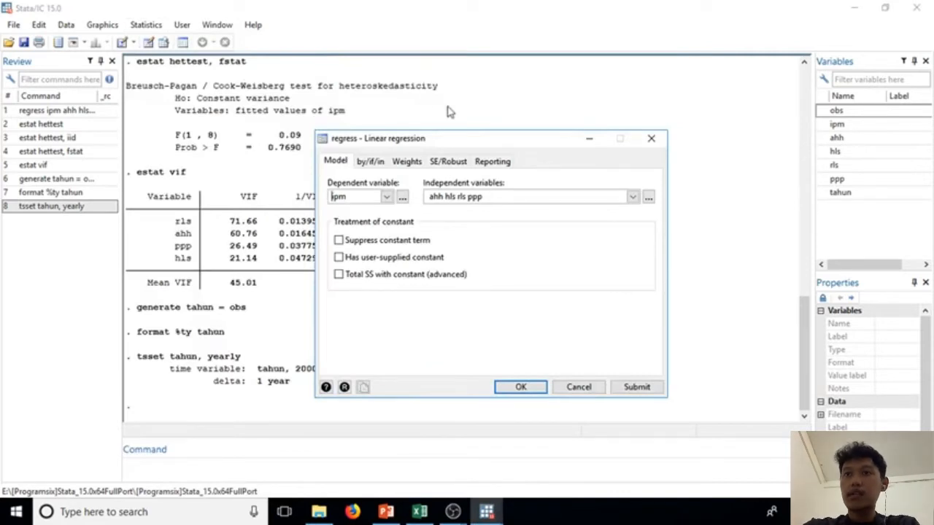
left_click(520, 388)
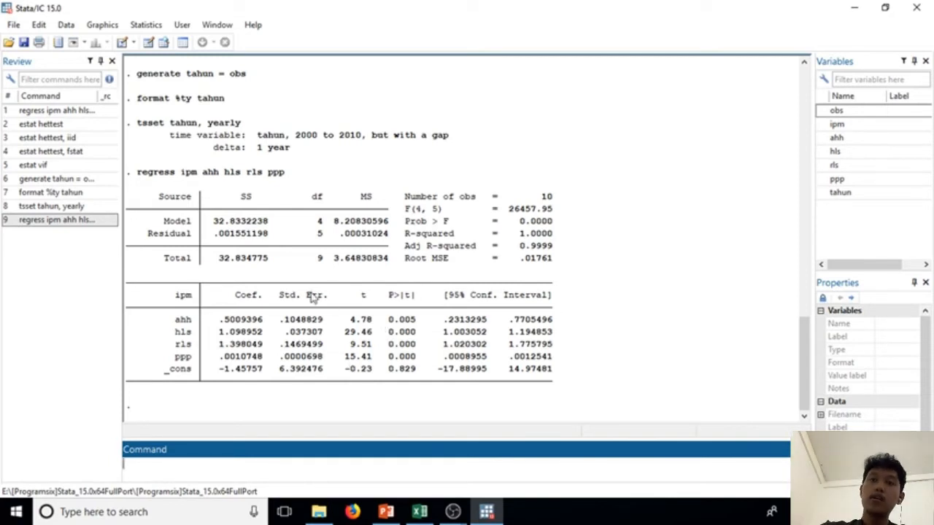
Step: Open the specification tests in the regression diagnostics for the rerun ipm regression
left_click(140, 26)
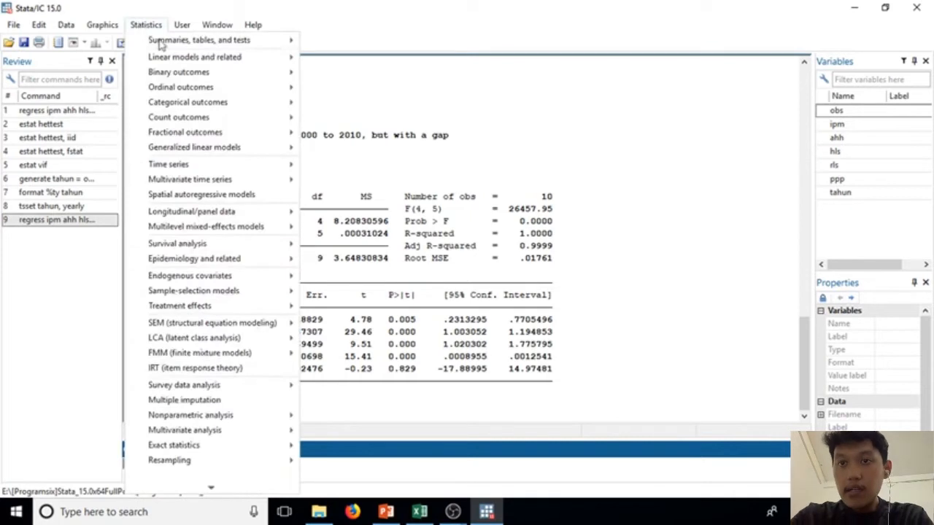
mouse_move(180, 58)
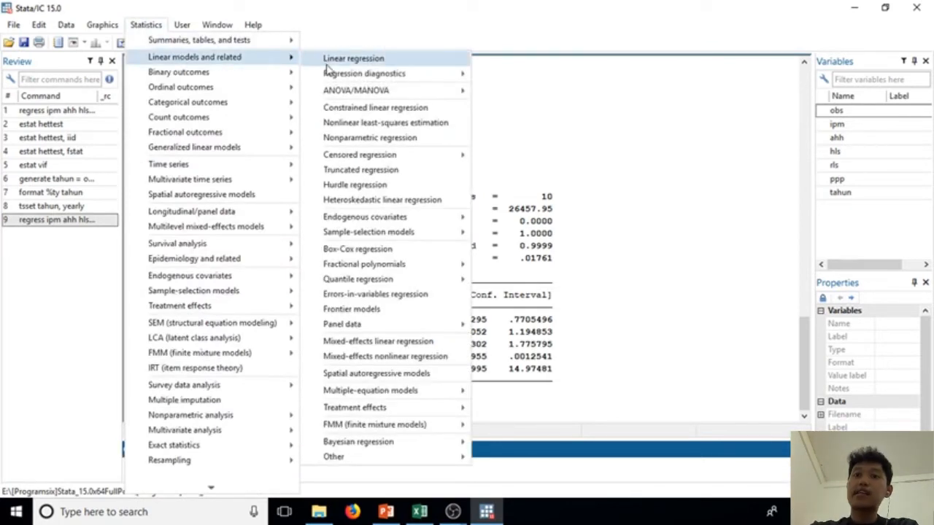
mouse_move(329, 77)
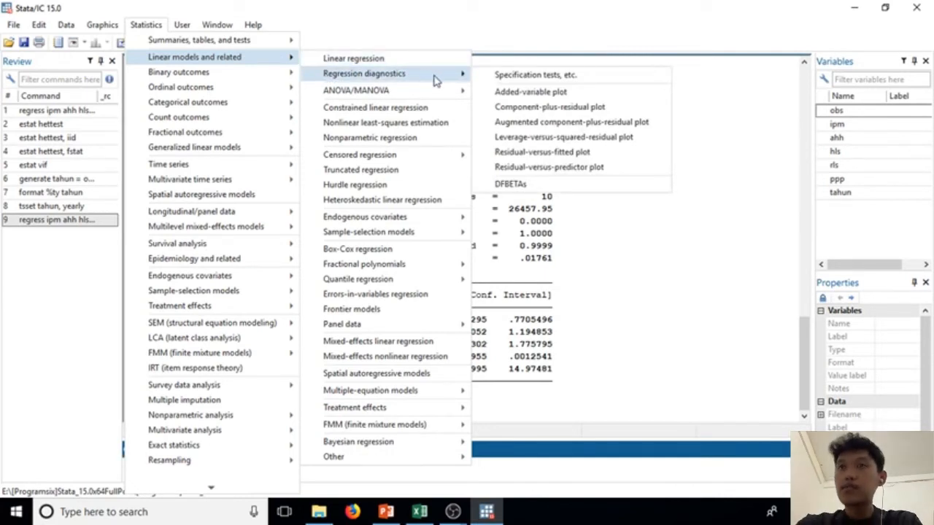
left_click(505, 76)
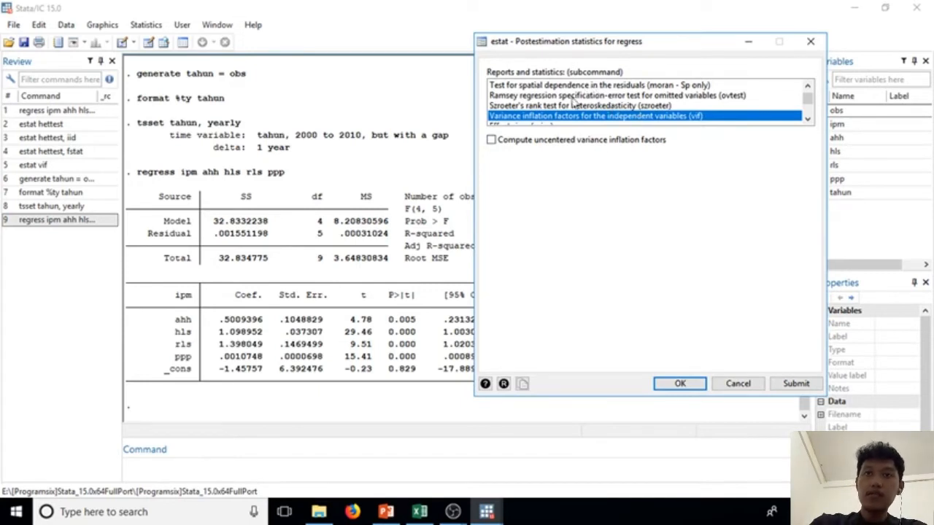
left_click_drag(806, 102, 805, 93)
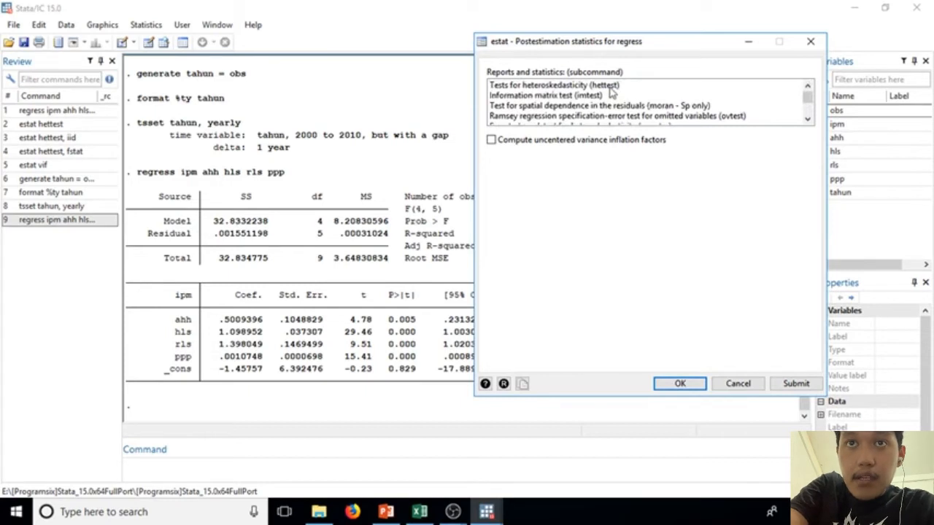
left_click(610, 86)
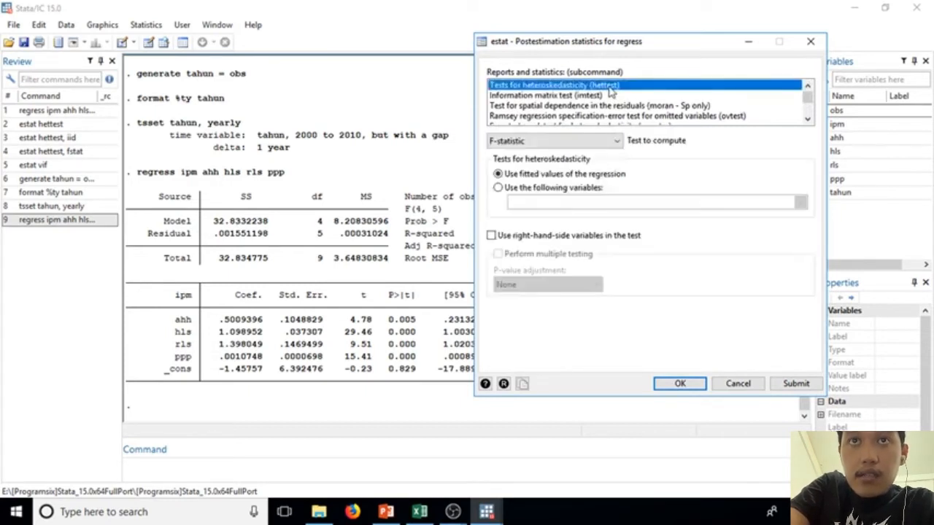
left_click(617, 143)
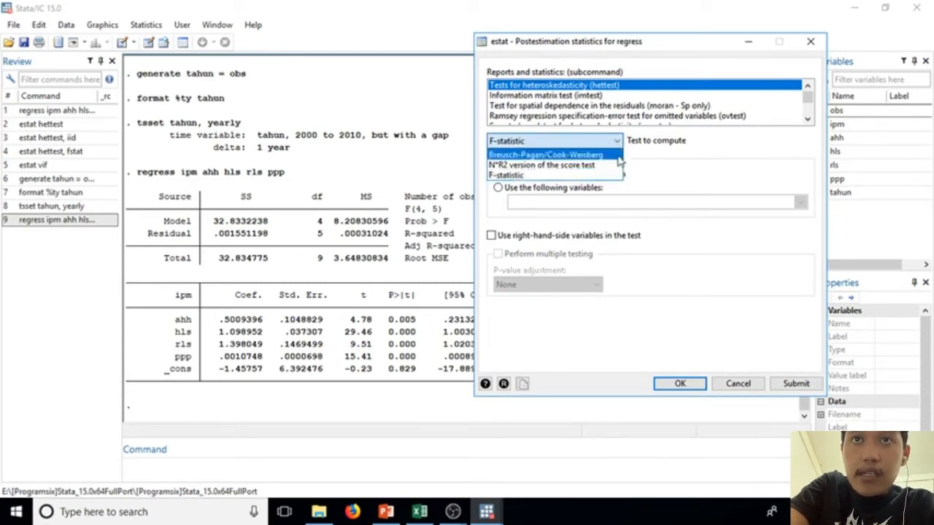
left_click(598, 157)
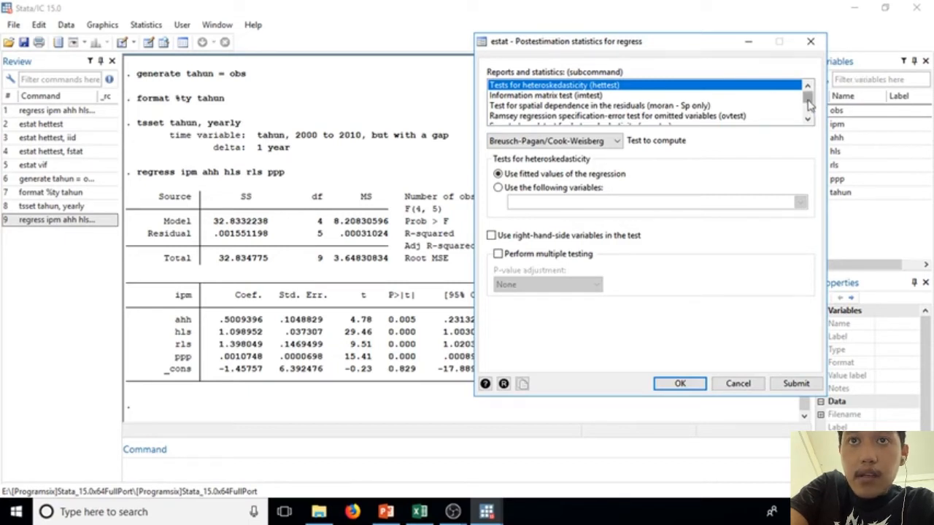
Step: Run the Breusch-Godfrey test (bgodfrey) for autocorrelation with p-values from the default distribution
left_click_drag(808, 100, 810, 112)
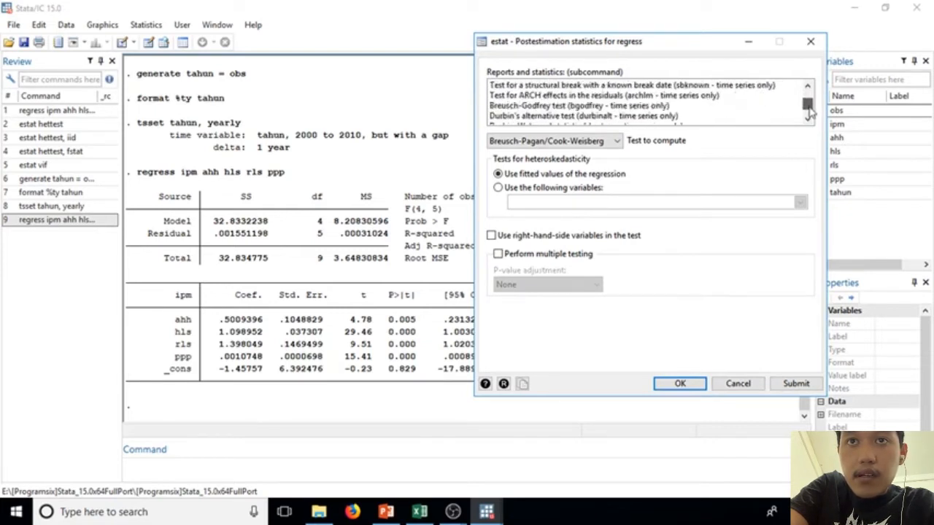
left_click(598, 106)
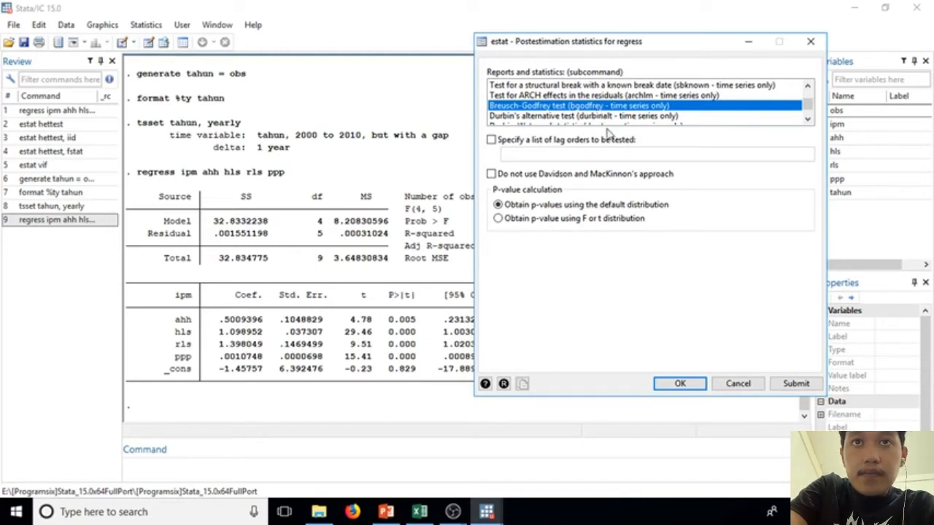
left_click(697, 389)
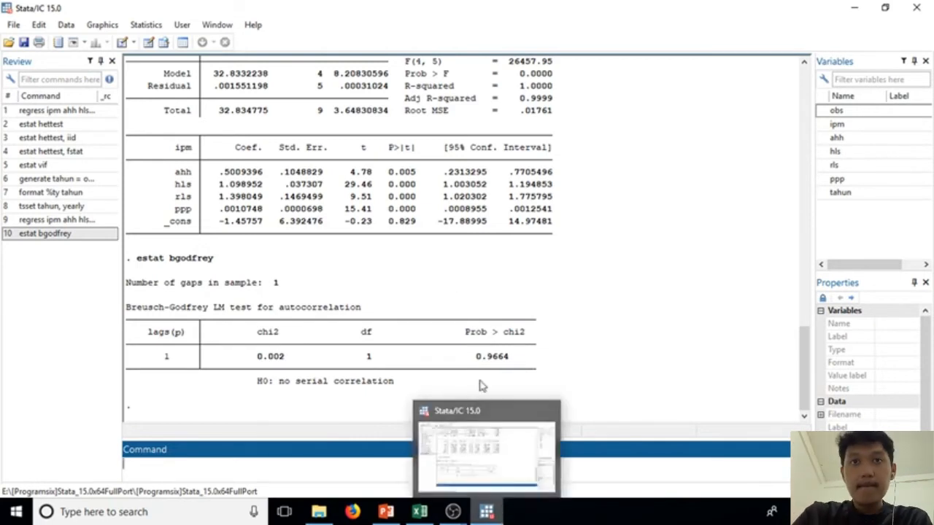
Step: Run the Durbin-Watson d statistic (dwatson) from the regression diagnostics on the ipm regression
left_click(136, 28)
mouse_move(194, 60)
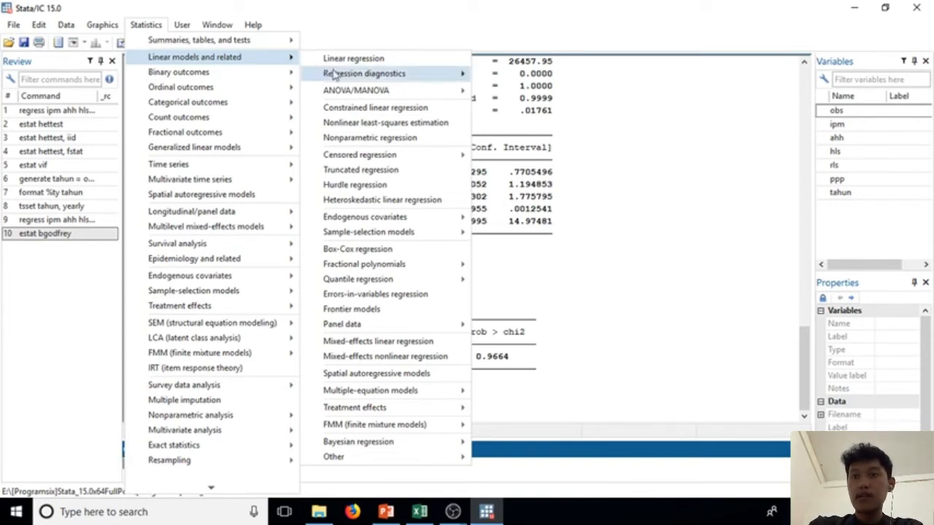
mouse_move(337, 77)
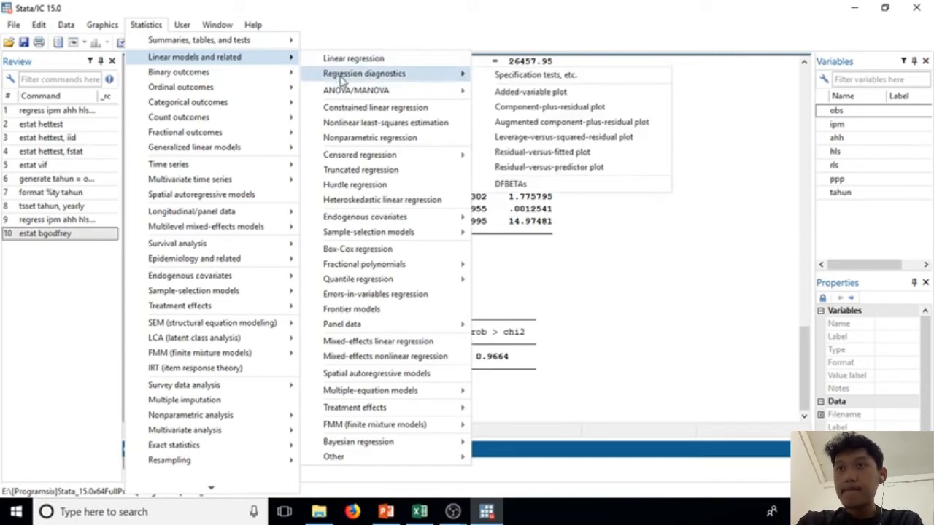
left_click(488, 76)
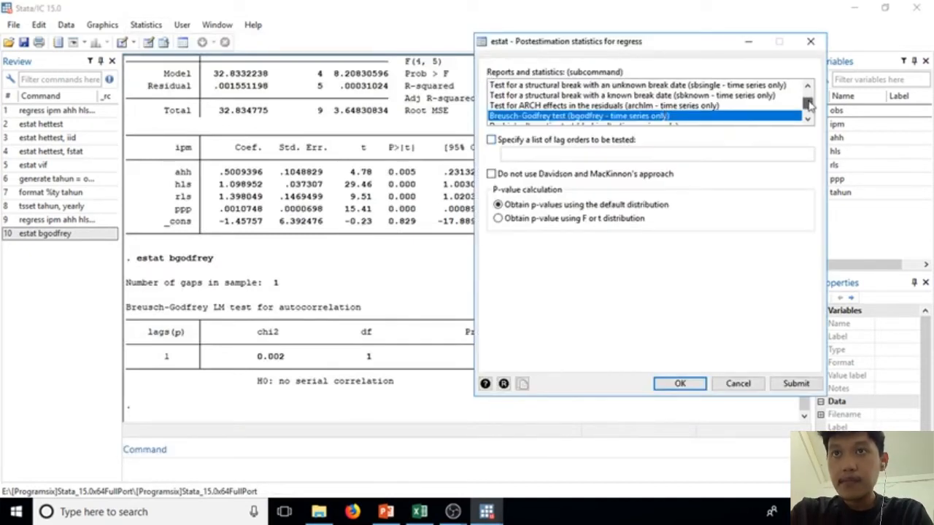
left_click_drag(808, 104, 810, 110)
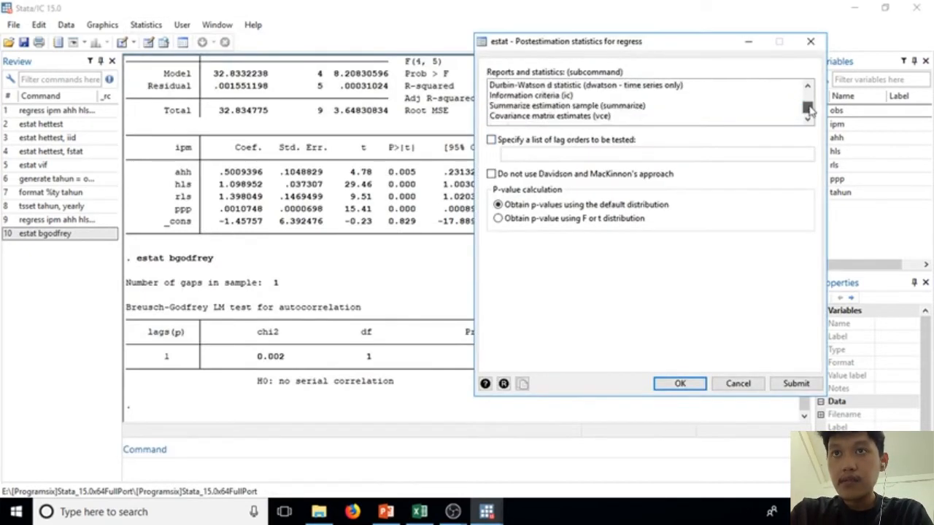
left_click(585, 86)
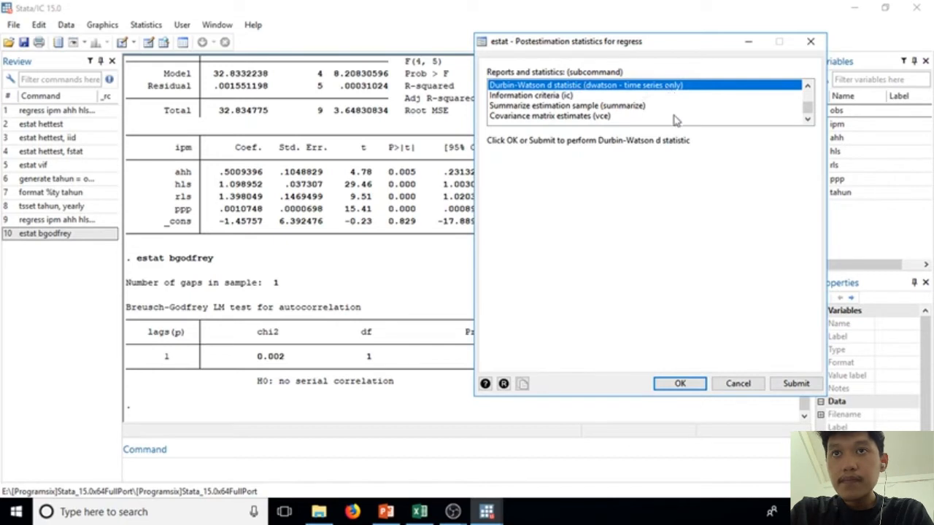
left_click(794, 387)
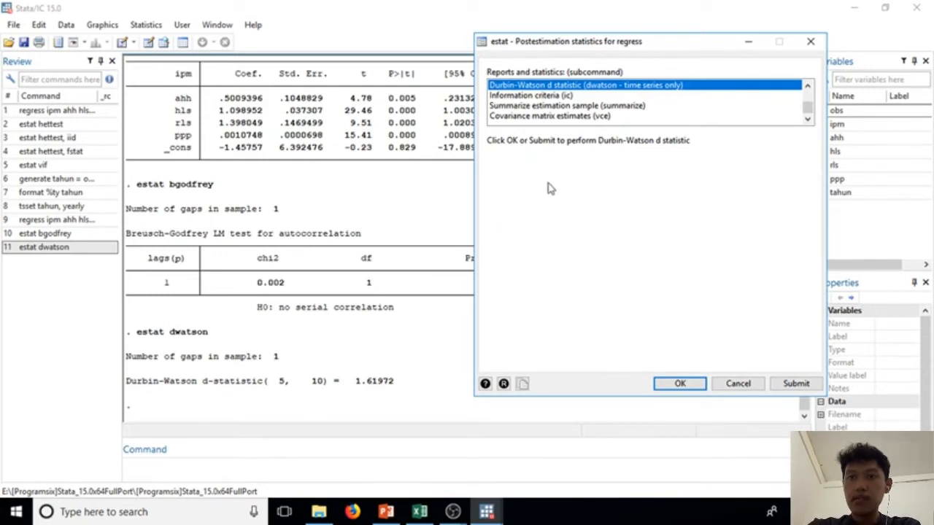
Step: Compute the centered variance inflation factors (vif) for the independent variables of the regression
left_click_drag(535, 45, 624, 56)
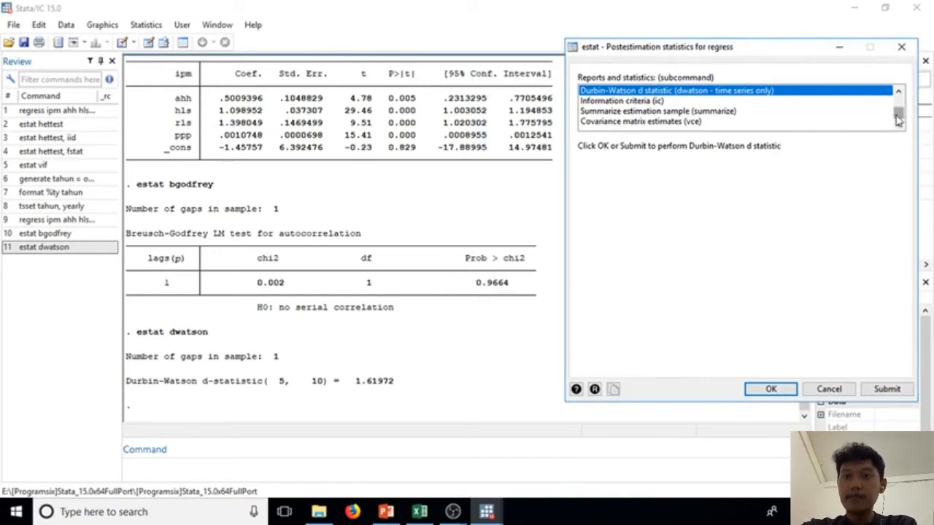
left_click_drag(897, 120, 897, 109)
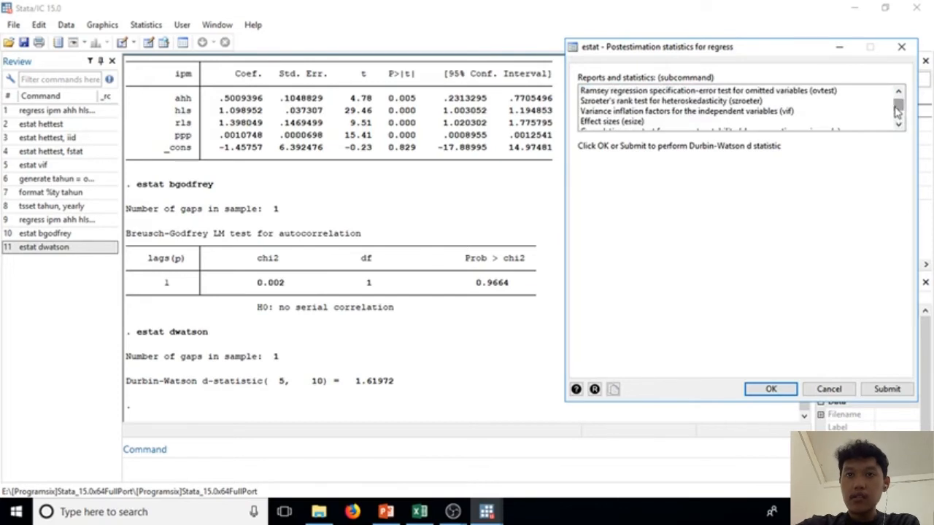
left_click(773, 116)
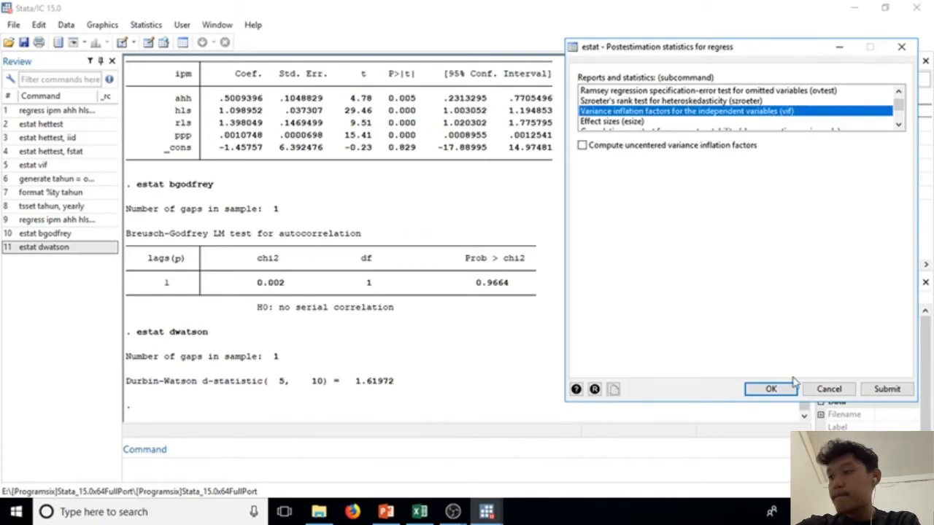
left_click(771, 390)
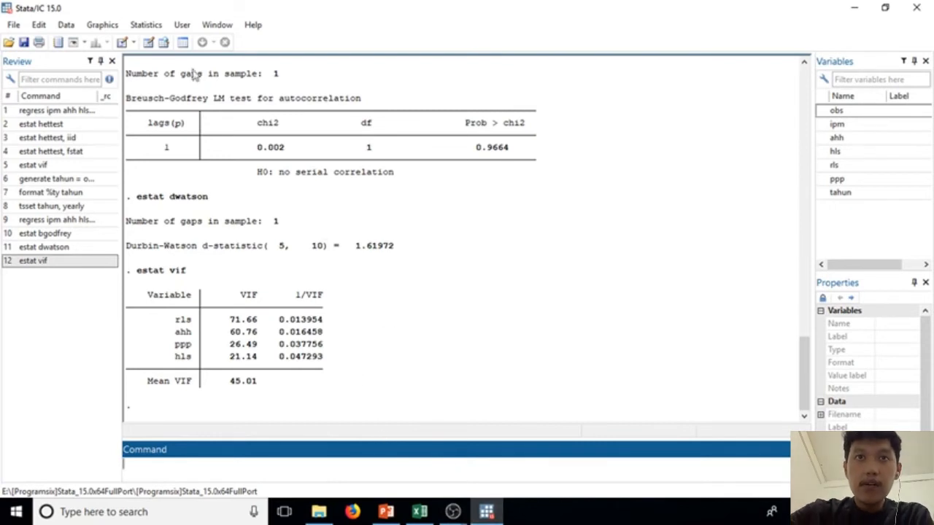
Step: Run the heteroskedasticity test (hettest) with the N*R2 version of the score test on the regression's fitted values
left_click(146, 25)
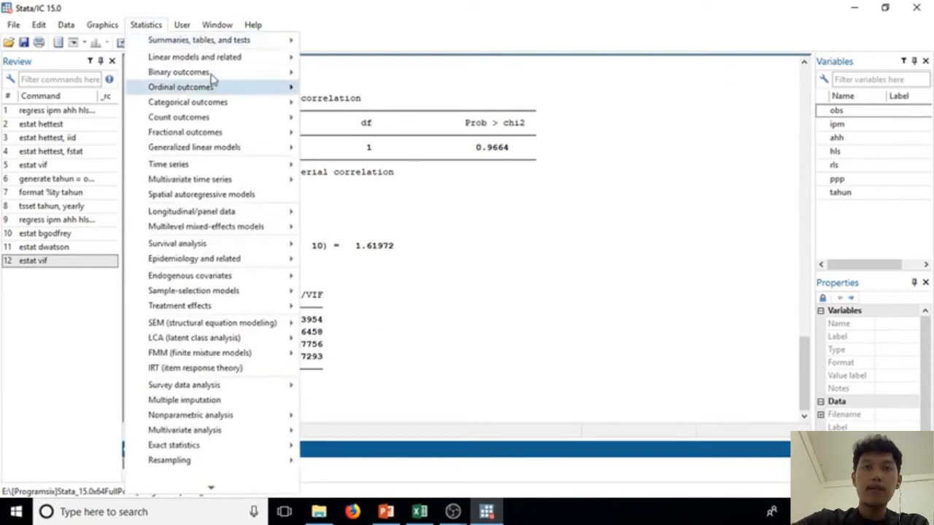
mouse_move(263, 56)
mouse_move(323, 77)
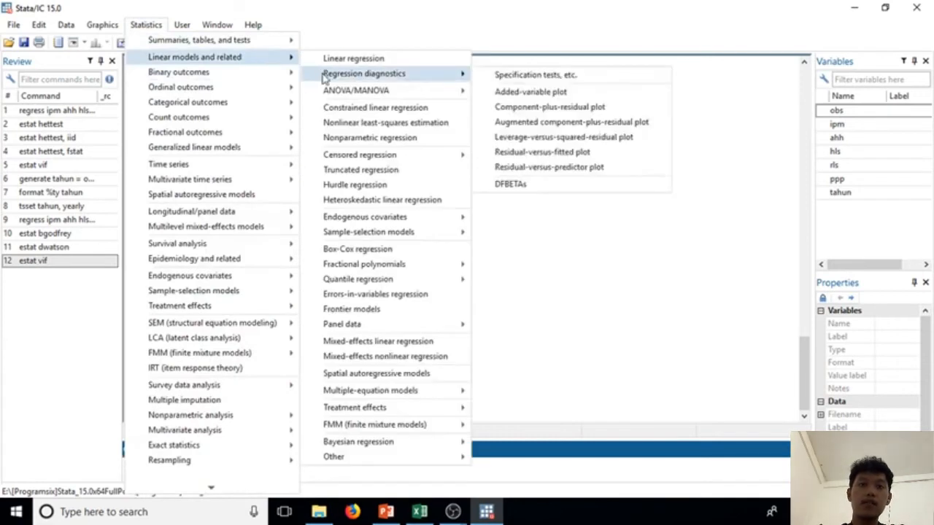
left_click(491, 77)
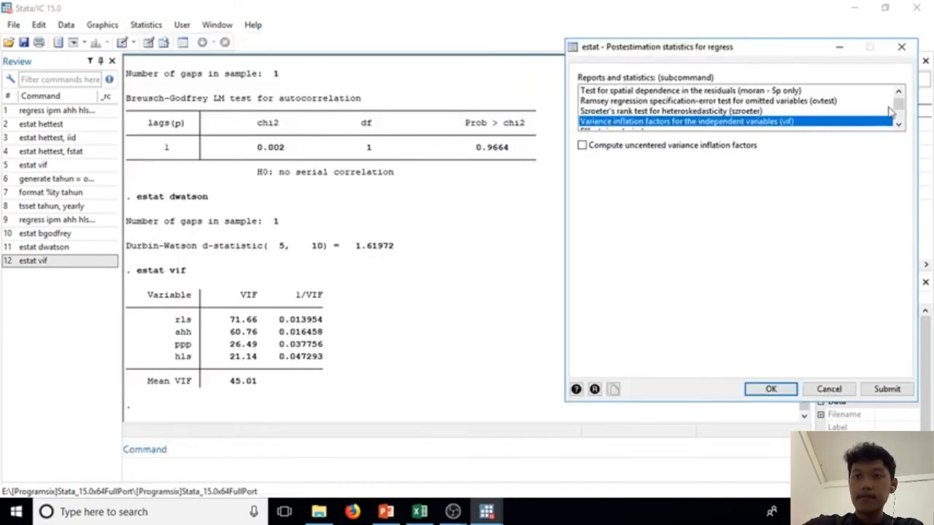
left_click_drag(898, 104, 898, 91)
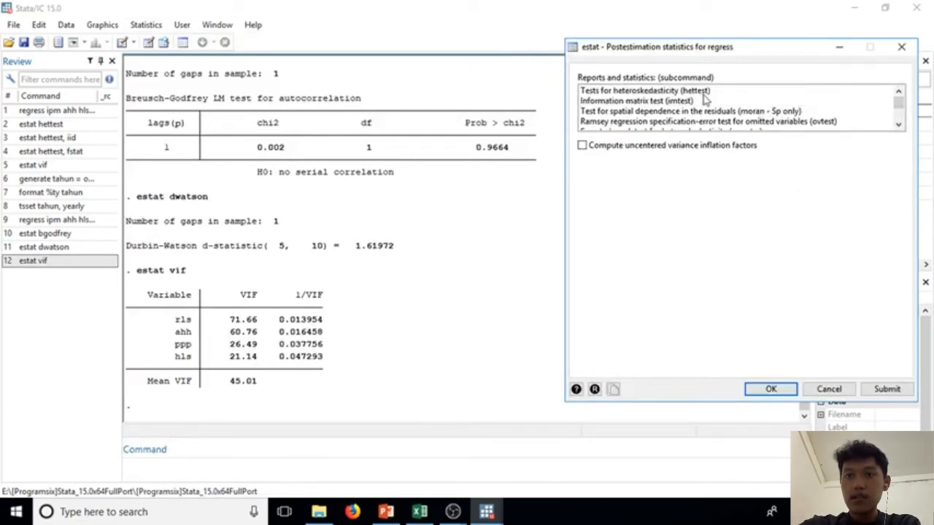
left_click(678, 92)
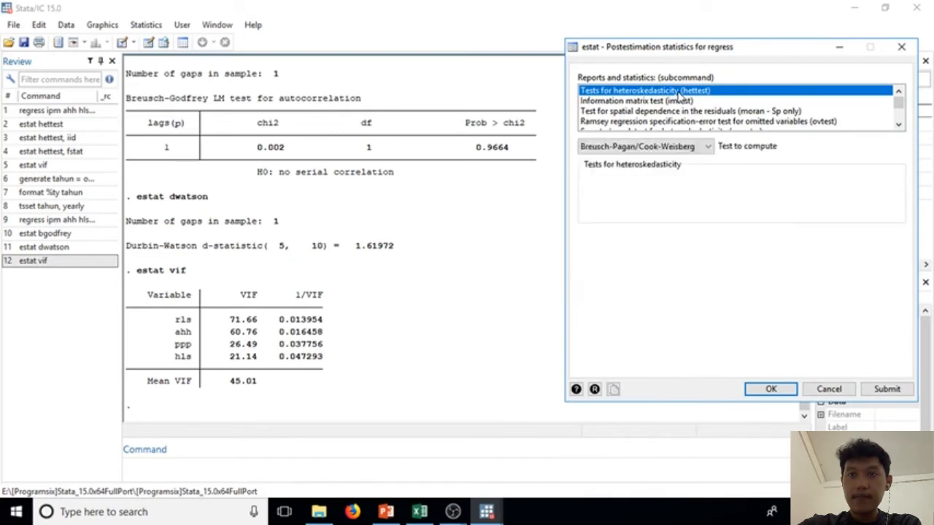
left_click(707, 147)
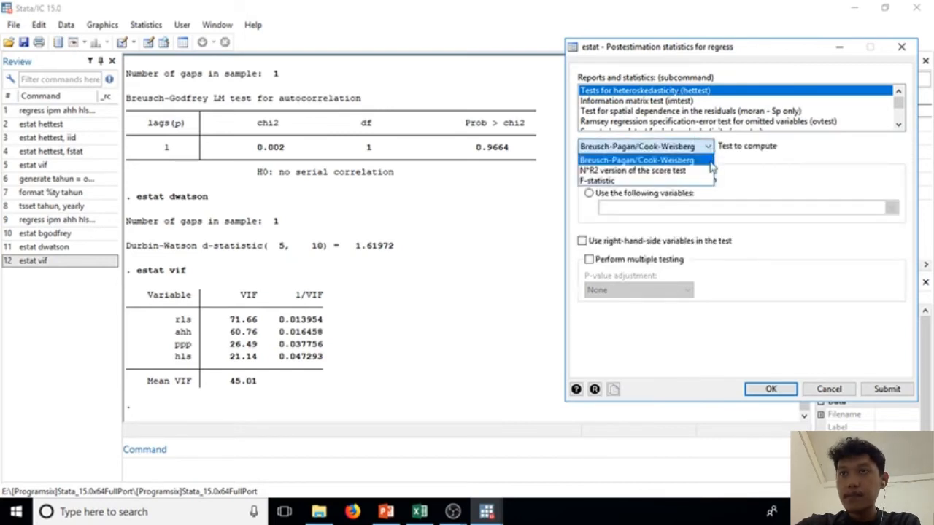
left_click(687, 172)
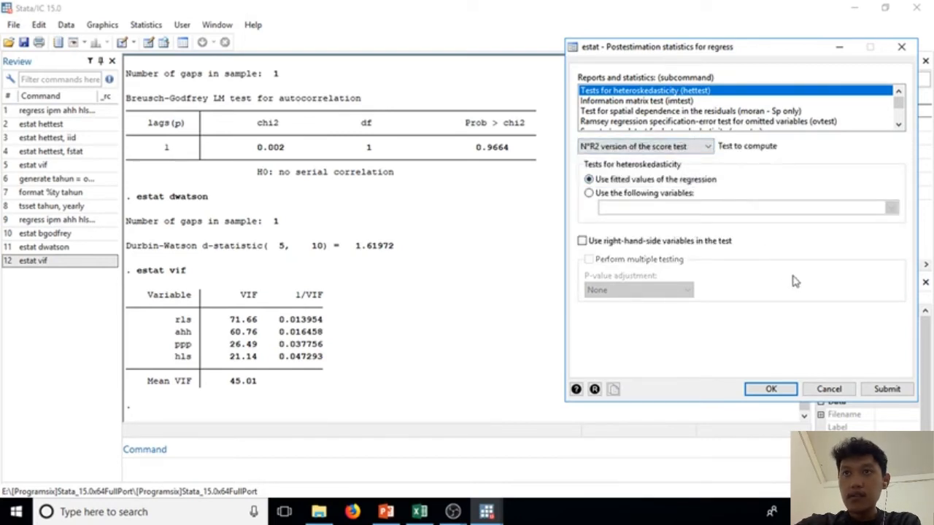
left_click(877, 392)
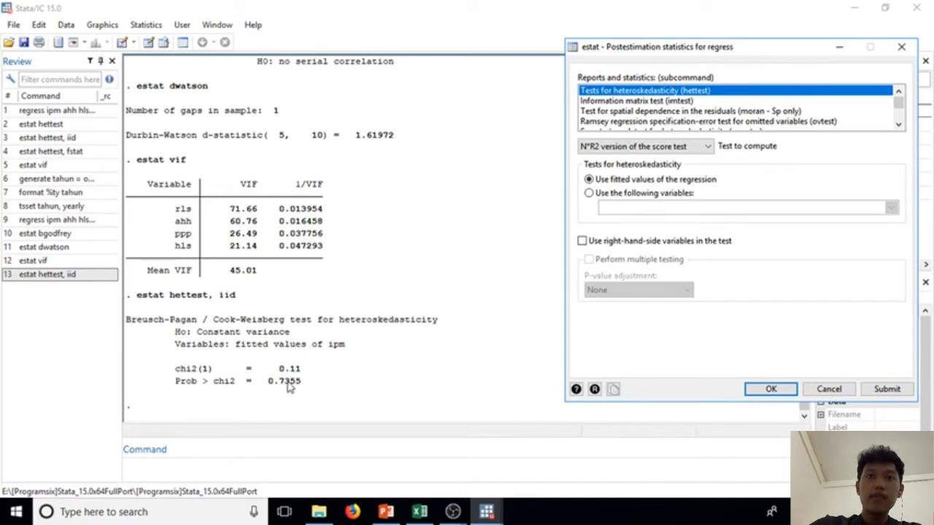
Step: Run the heteroskedasticity test on the fitted values with the F-statistic version
left_click(707, 147)
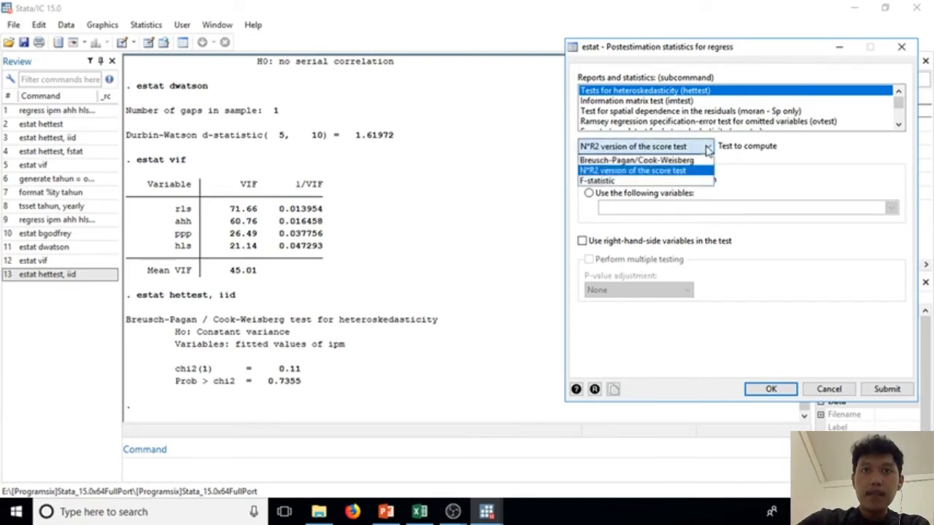
left_click(705, 180)
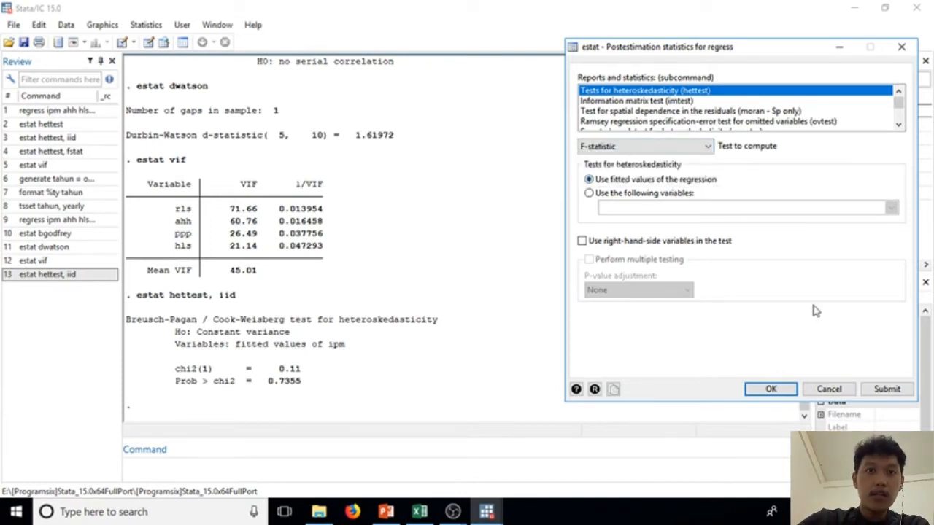
left_click(882, 390)
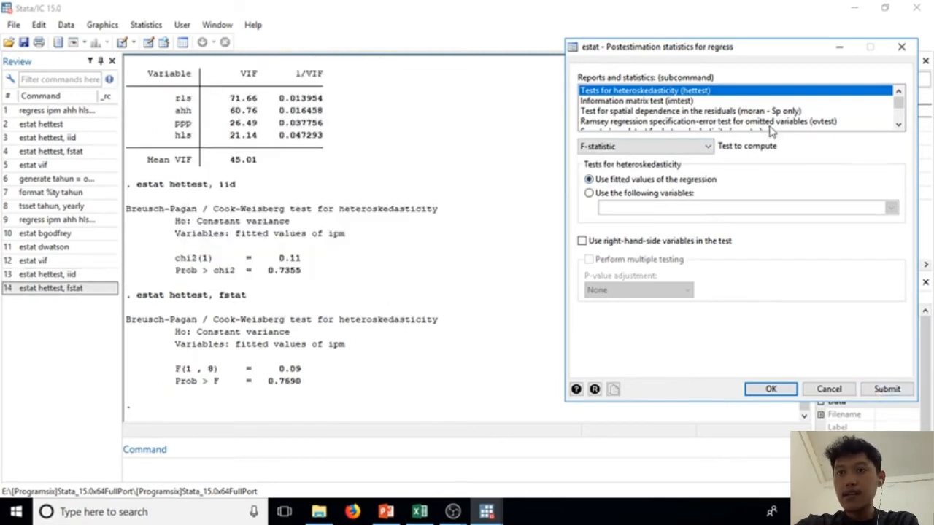
Step: Run the standard Breusch-Pagan/Cook-Weisberg heteroskedasticity test on the fitted values and close the postestimation dialog
left_click(707, 146)
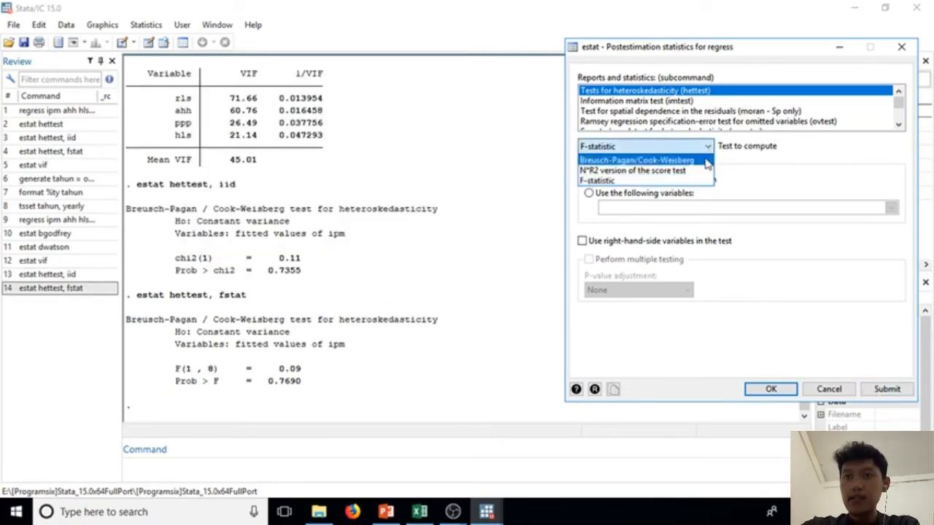
left_click(706, 161)
left_click(885, 390)
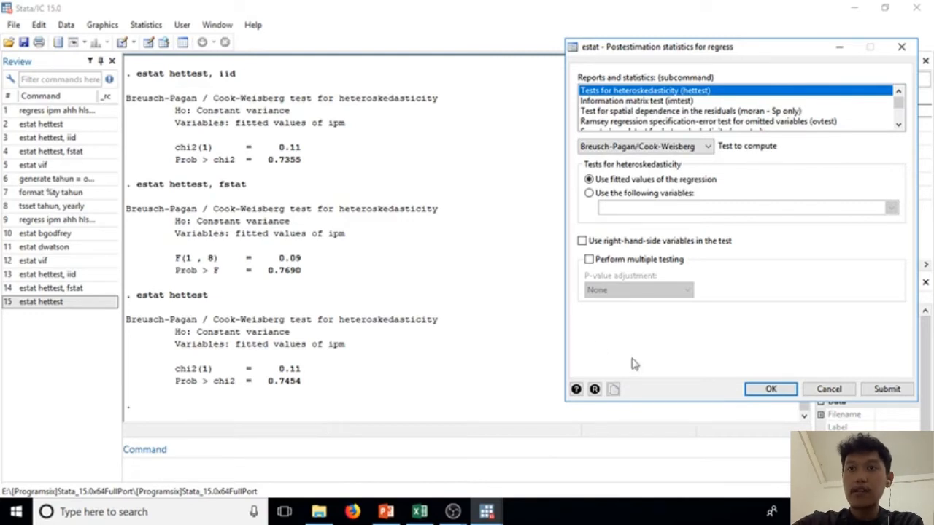
left_click(901, 48)
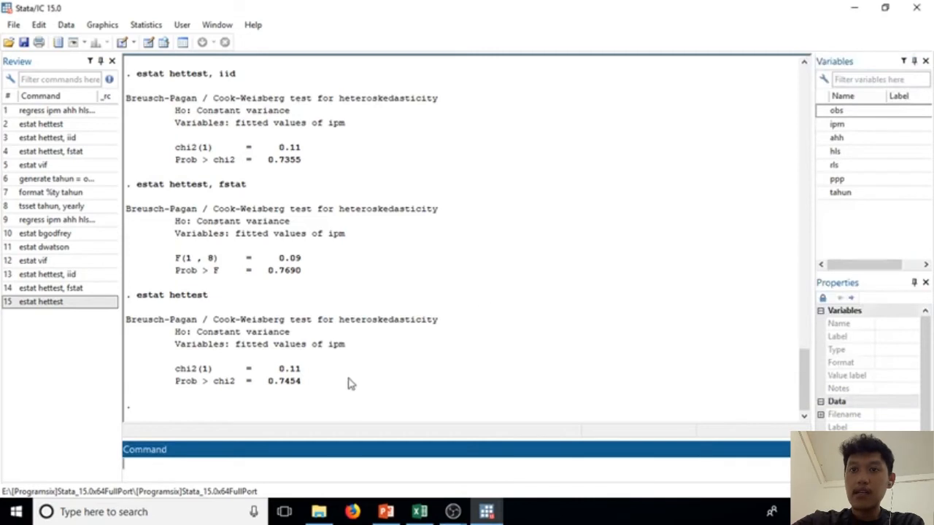
Step: Remove the current dataset from memory with the clear command and open the Data Editor in edit mode
left_click(343, 417)
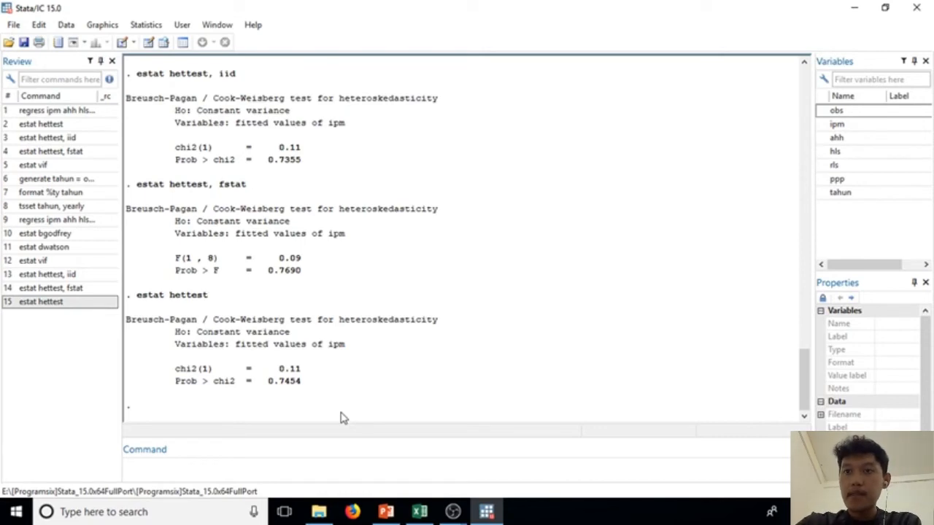
left_click(305, 463)
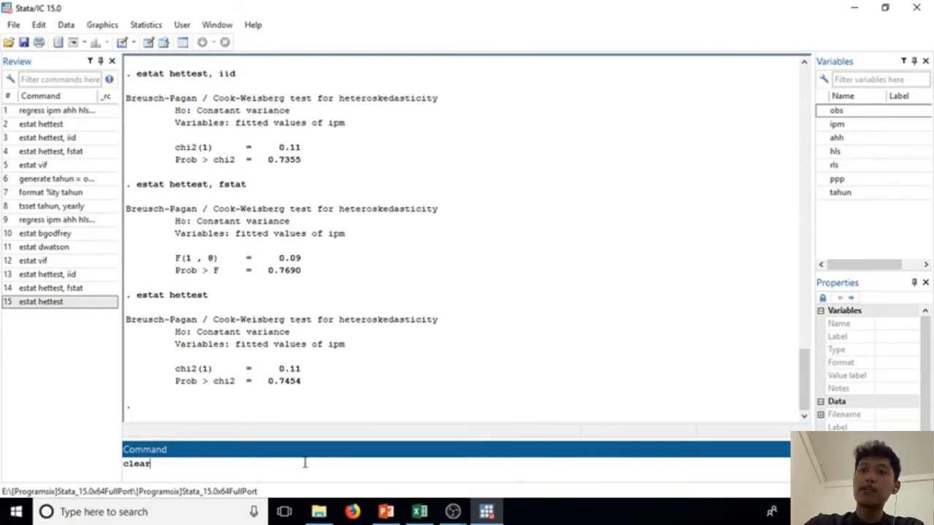
key("Return")
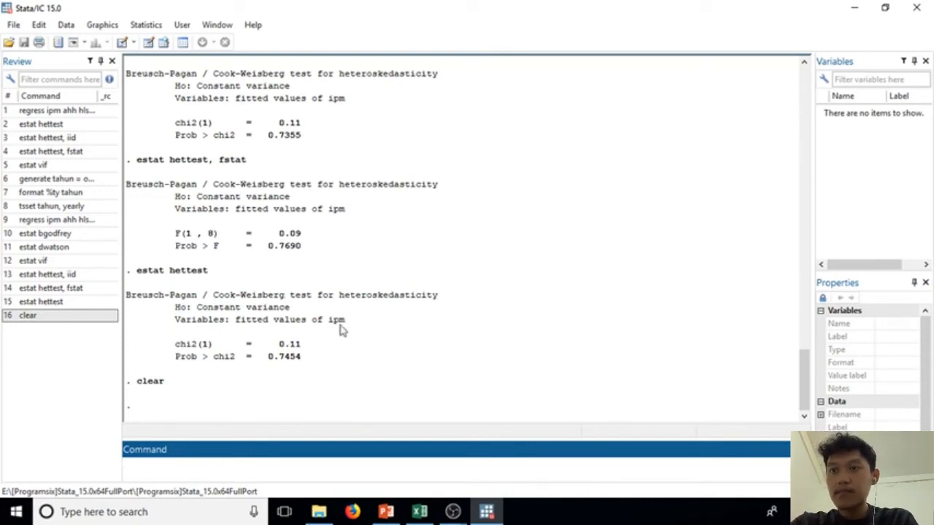
left_click(148, 43)
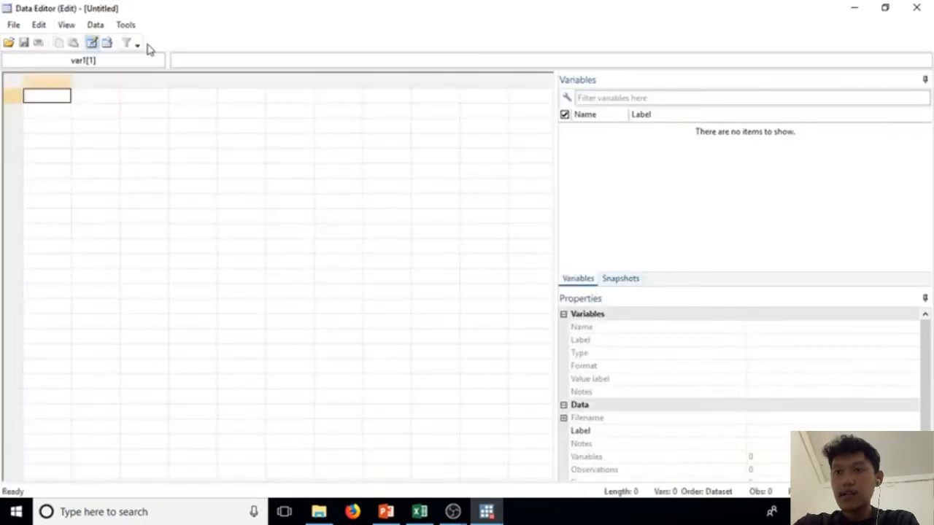
Step: Switch to Excel and copy the data table from obs through provinsi, cells A3:G13, including the header row
left_click(431, 515)
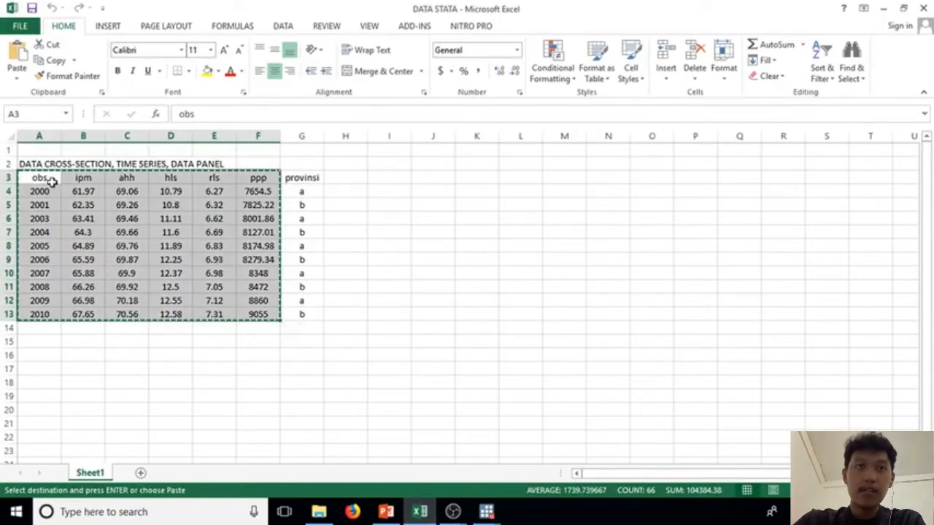
left_click_drag(52, 183, 302, 310)
right_click(303, 314)
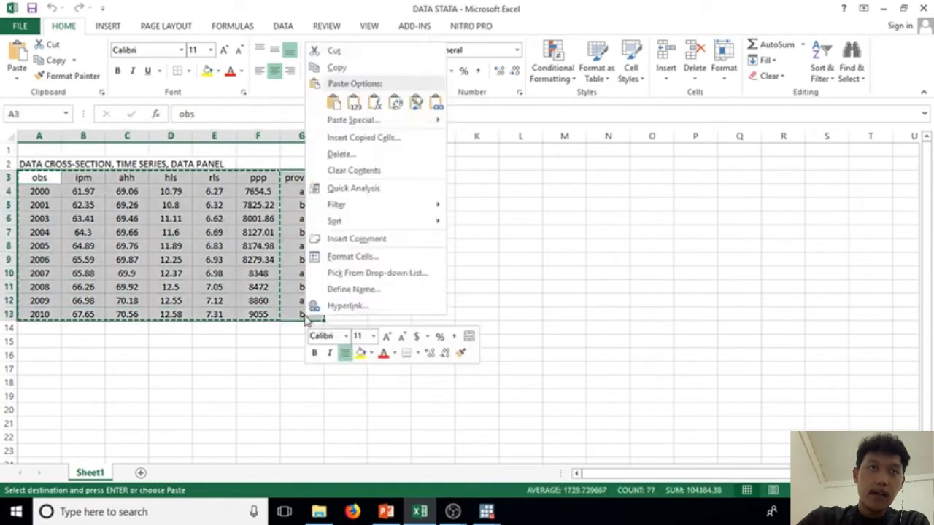
left_click(334, 67)
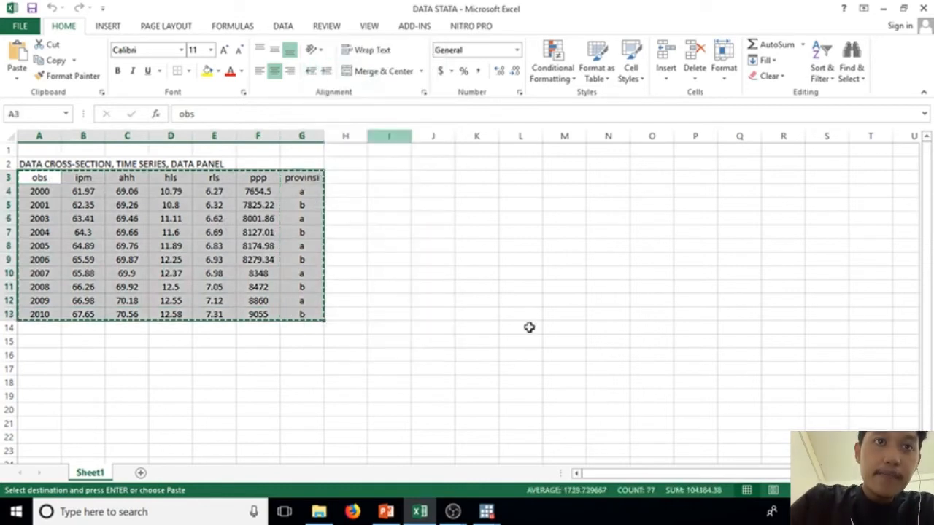
Step: Switch to Stata's Data Editor and paste the copied table, treating the first row as variable names
mouse_move(487, 511)
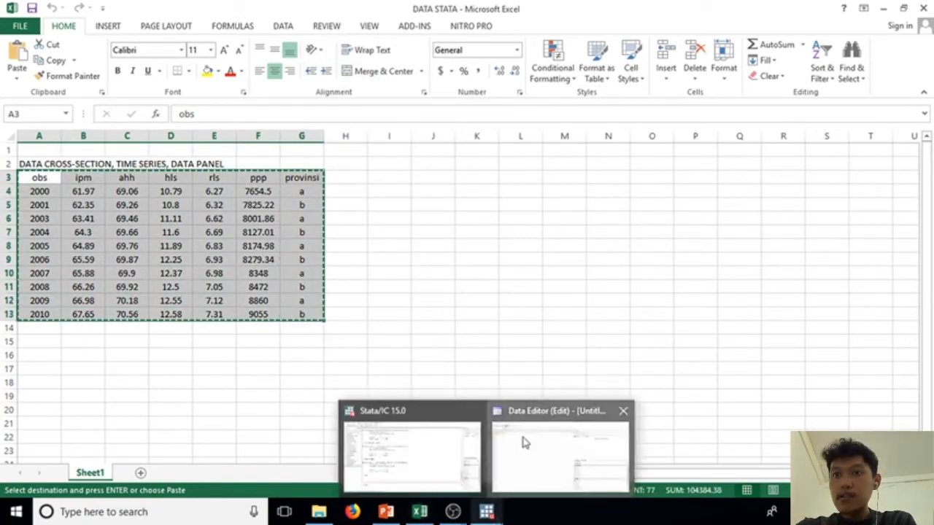
left_click(522, 442)
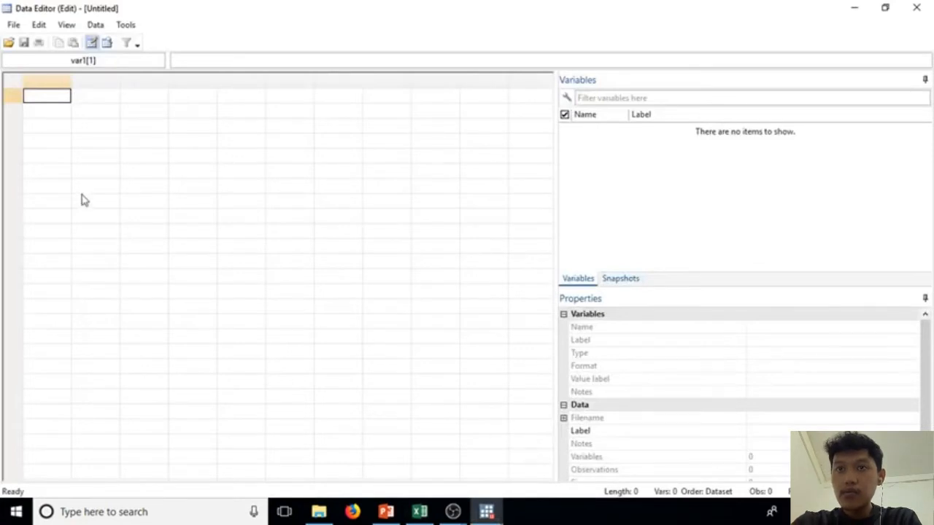
right_click(52, 98)
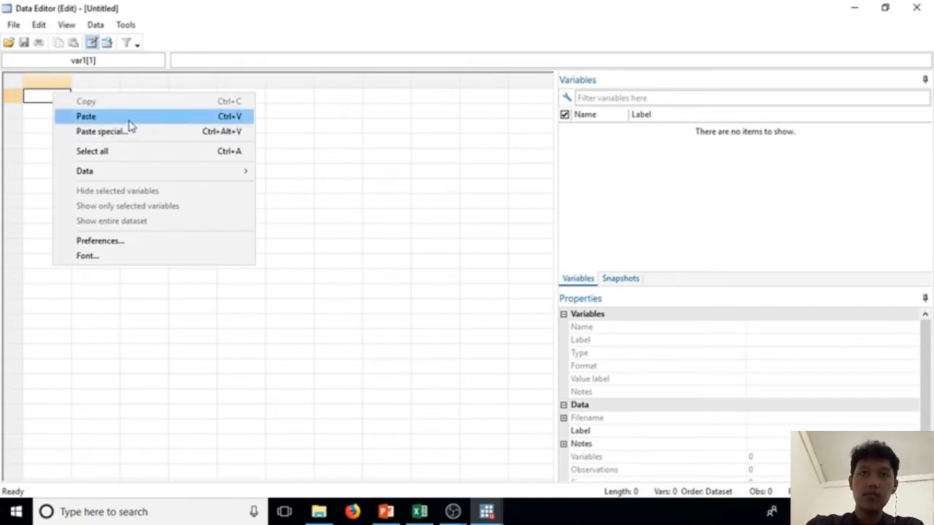
left_click(128, 119)
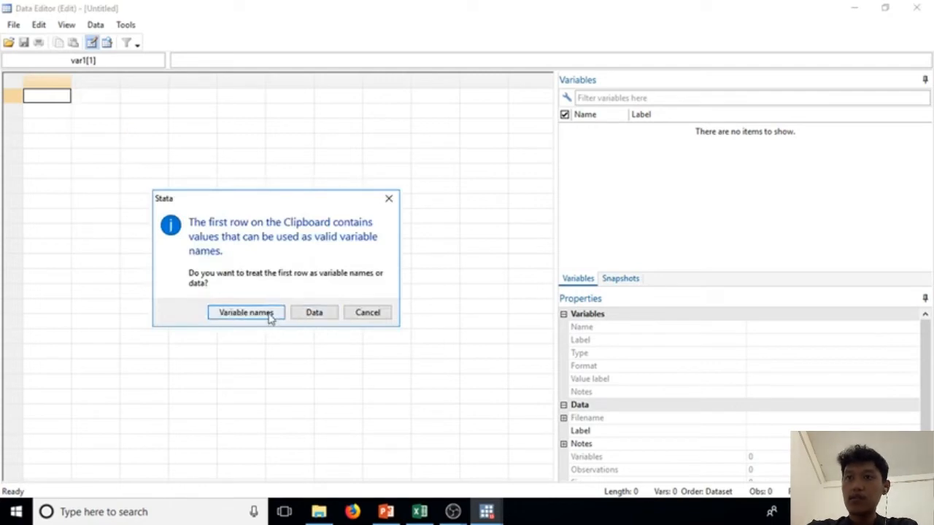
left_click(246, 312)
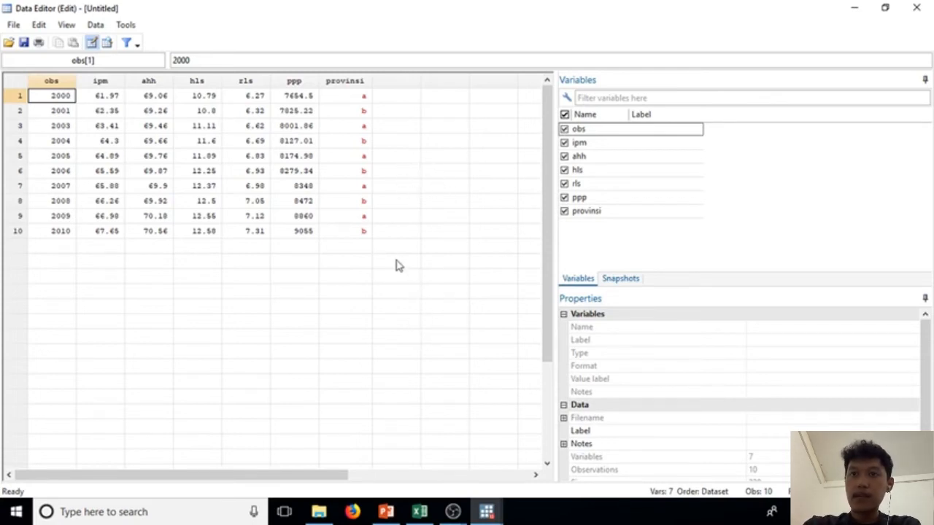
Step: Create a new float variable named tahun from the expression obs, added at the end of the dataset
left_click(96, 26)
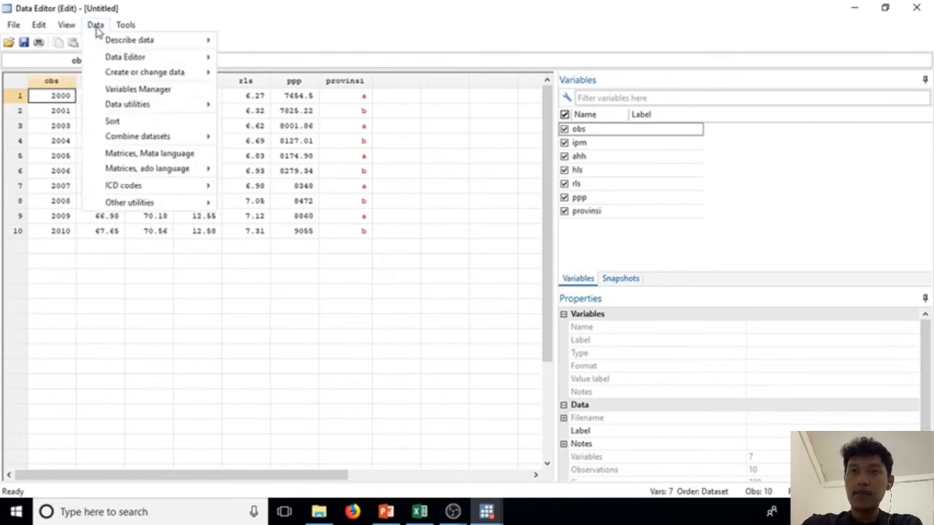
mouse_move(137, 72)
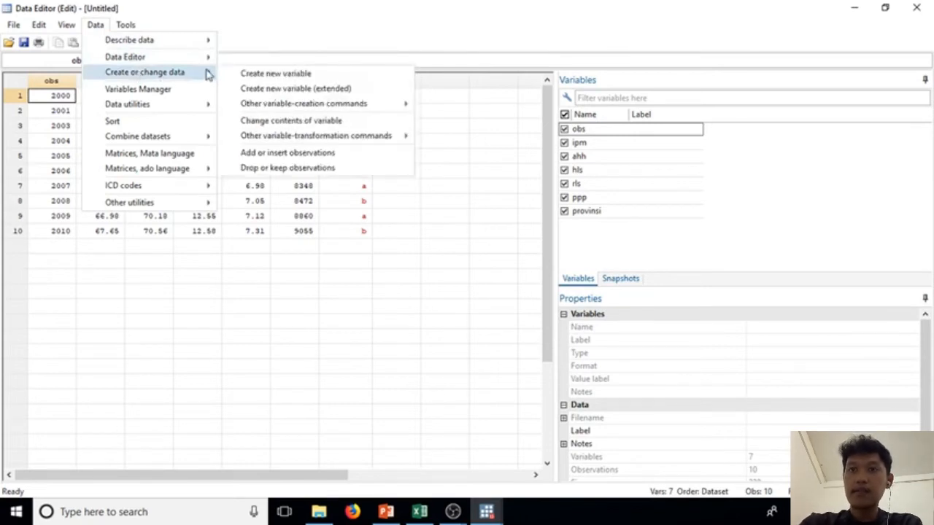
left_click(244, 76)
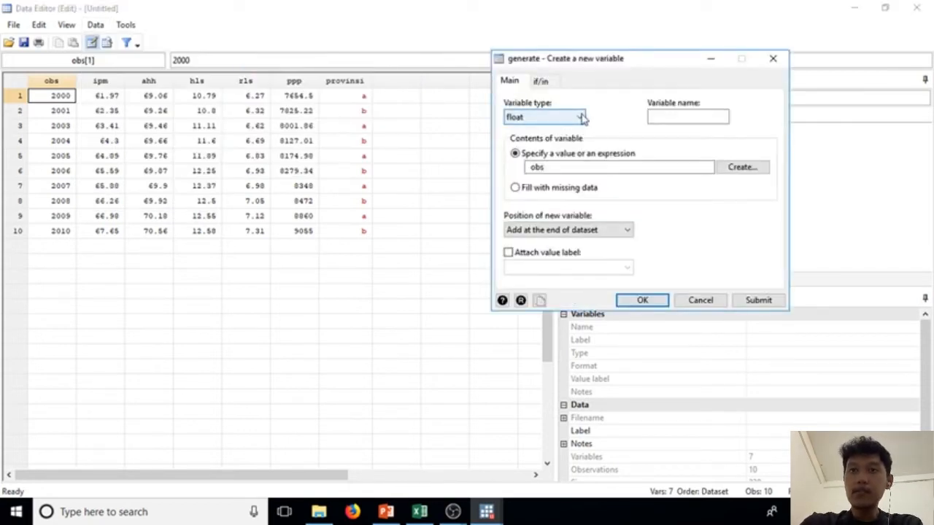
left_click(656, 117)
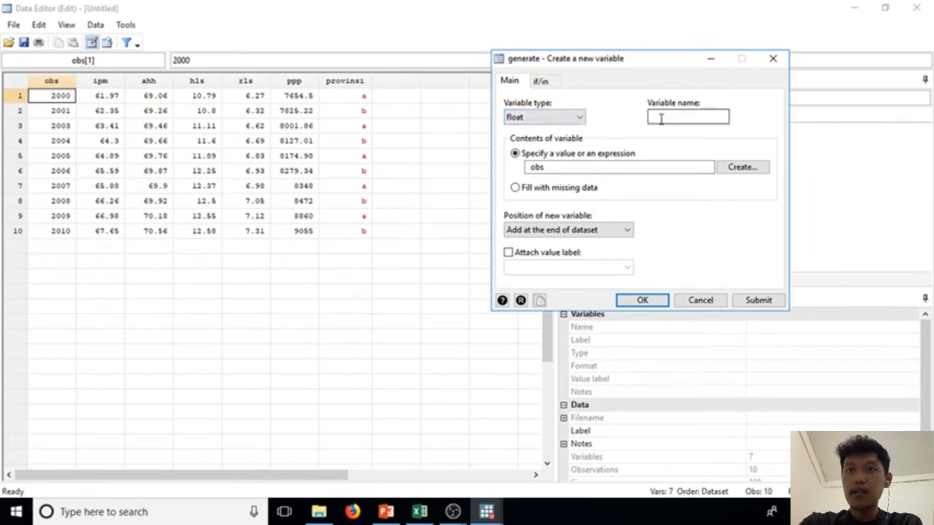
left_click(667, 120)
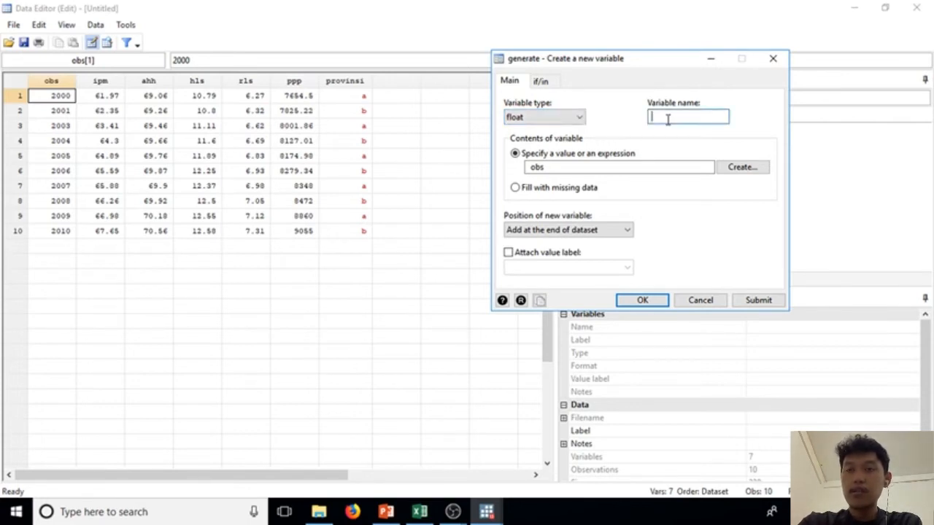
type("t")
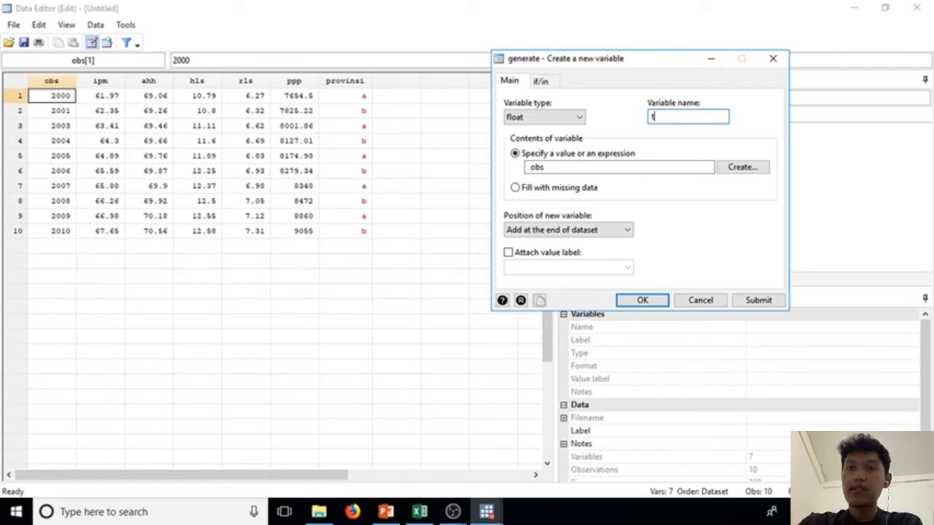
type("ahun")
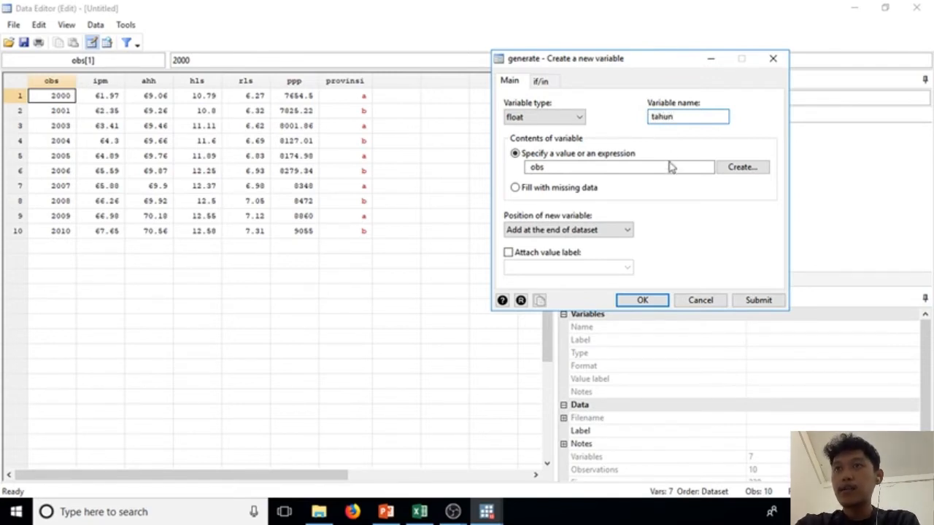
left_click(573, 168)
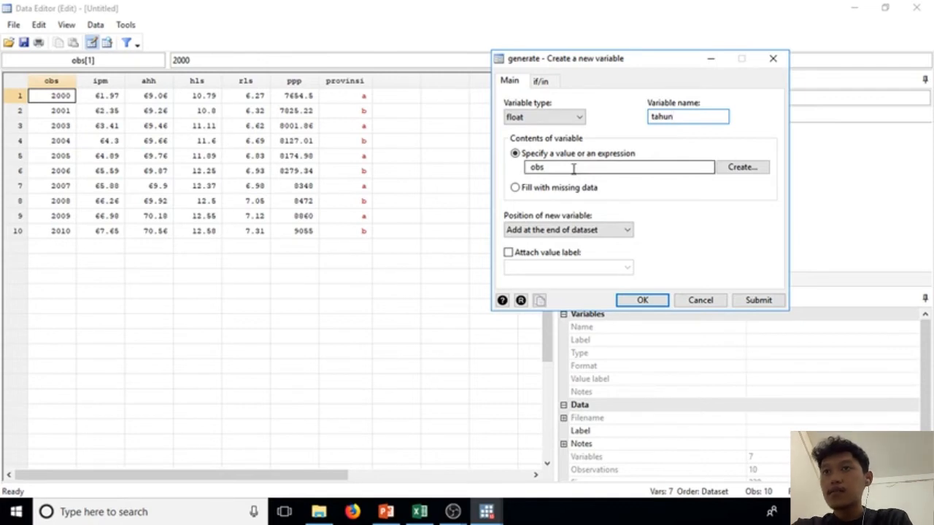
left_click(642, 301)
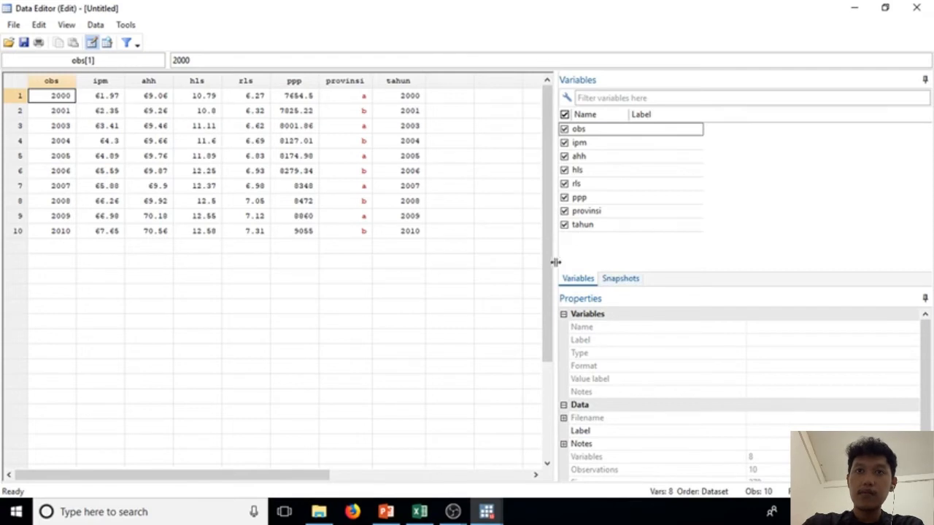
Step: Set the display format of the tahun variable to Annual (years) with the 2009 sample style
left_click(577, 226)
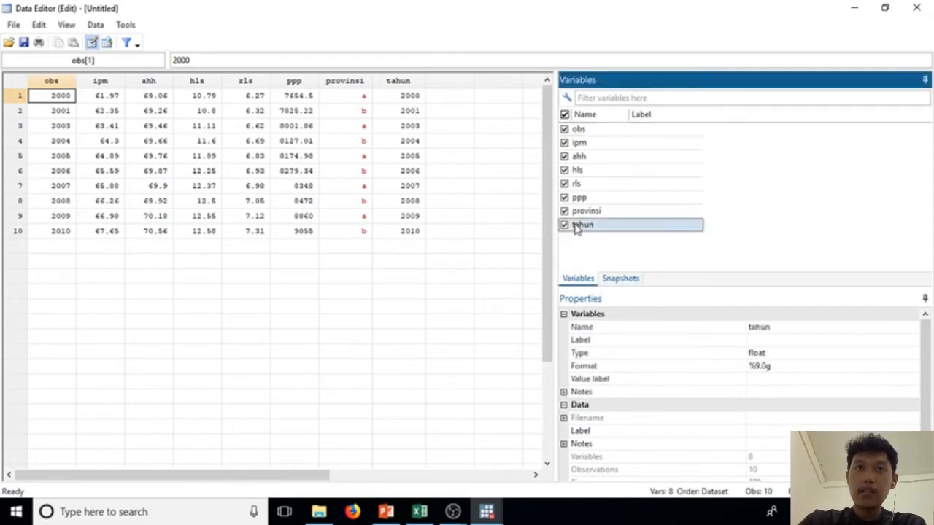
left_click(752, 368)
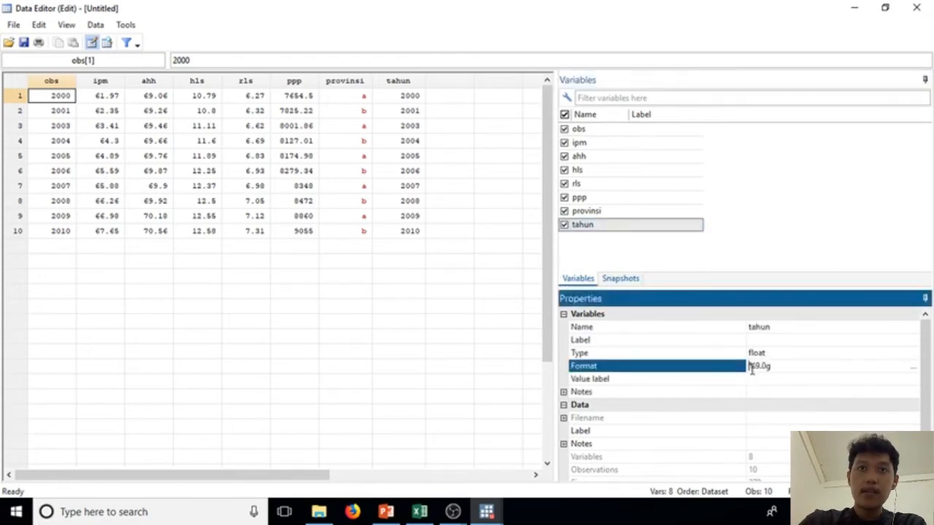
left_click(912, 367)
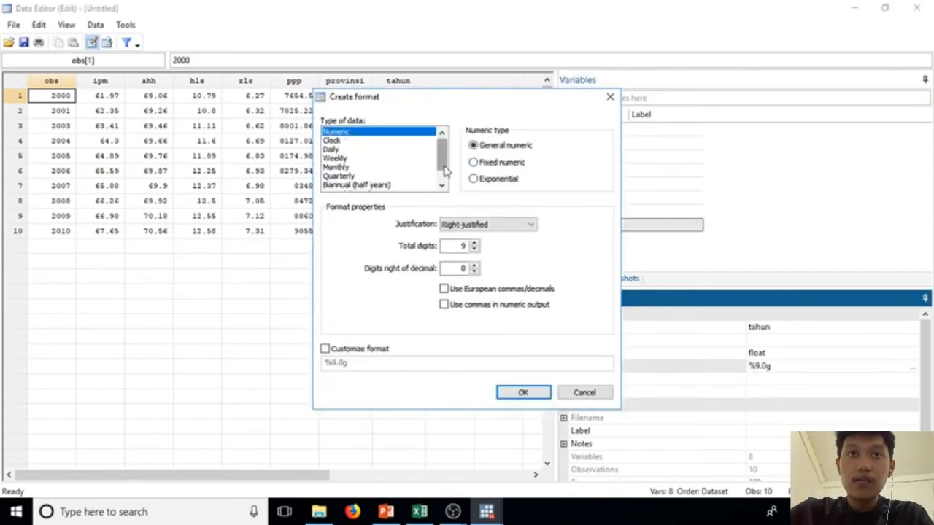
left_click_drag(446, 169, 445, 181)
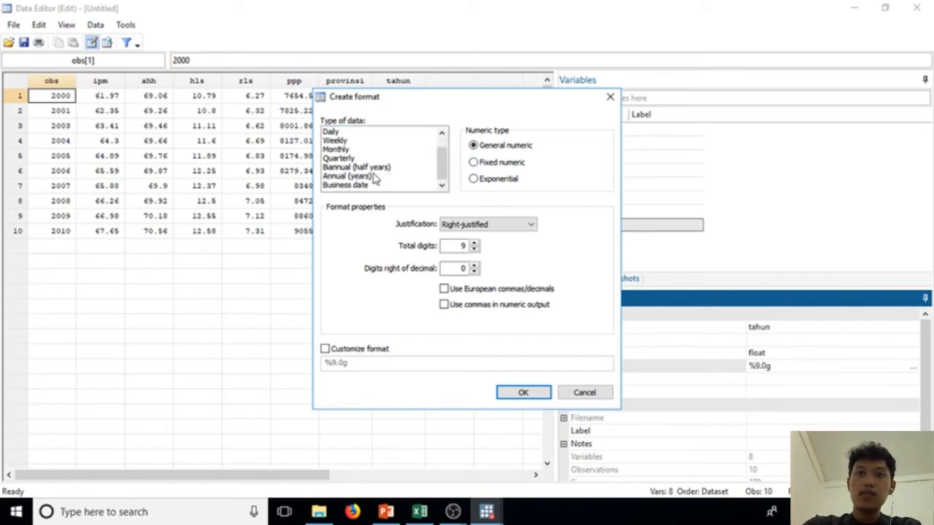
left_click(374, 177)
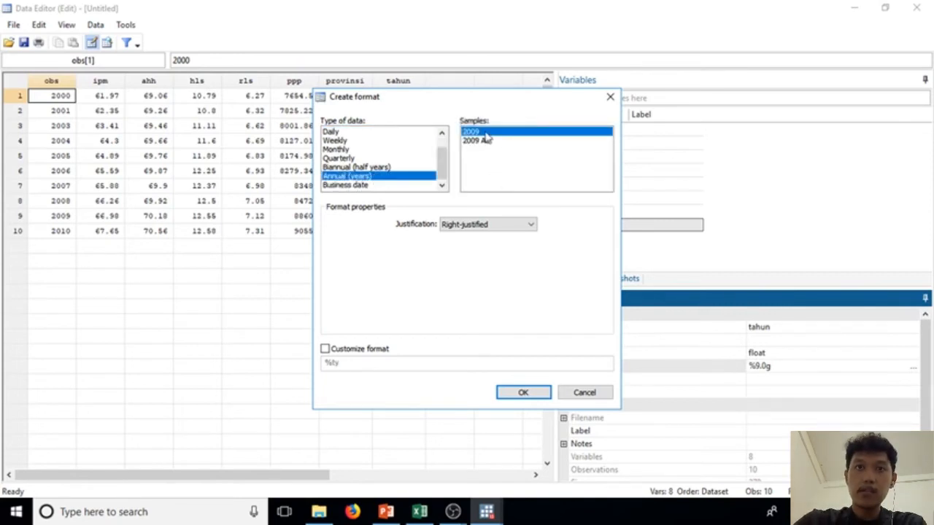
left_click(523, 394)
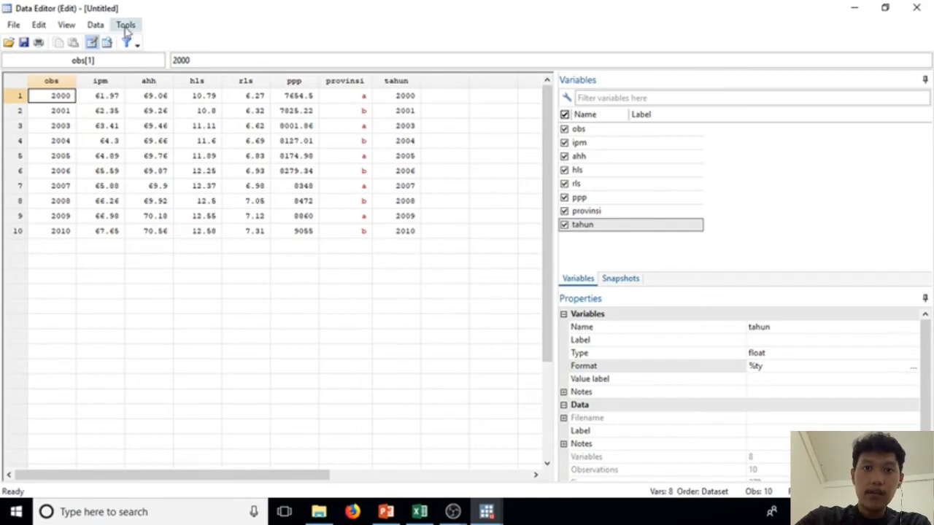
Step: Start creating a new float variable named cs with the value 1
left_click(97, 28)
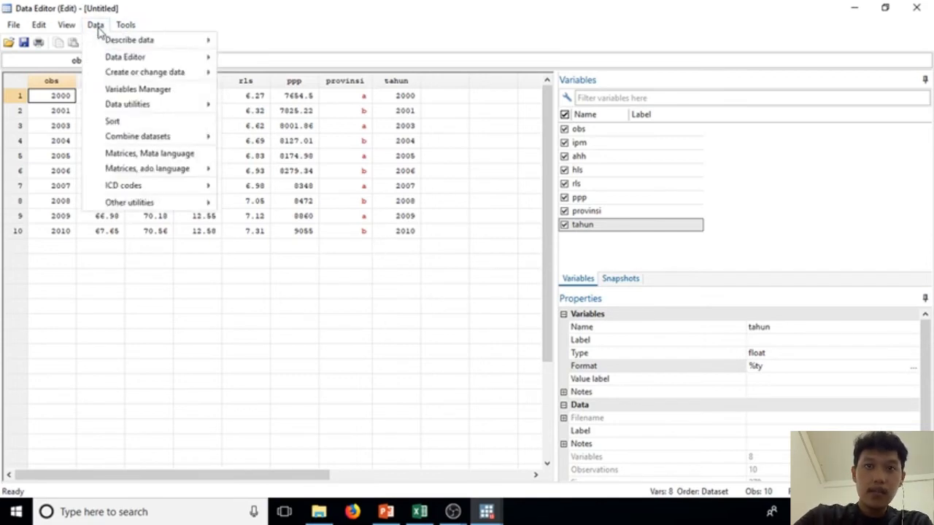
mouse_move(148, 76)
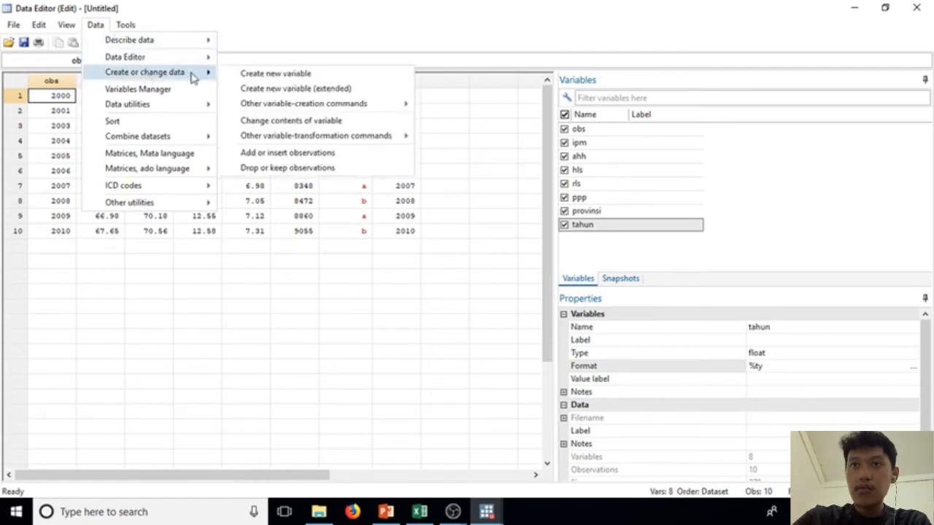
left_click(250, 76)
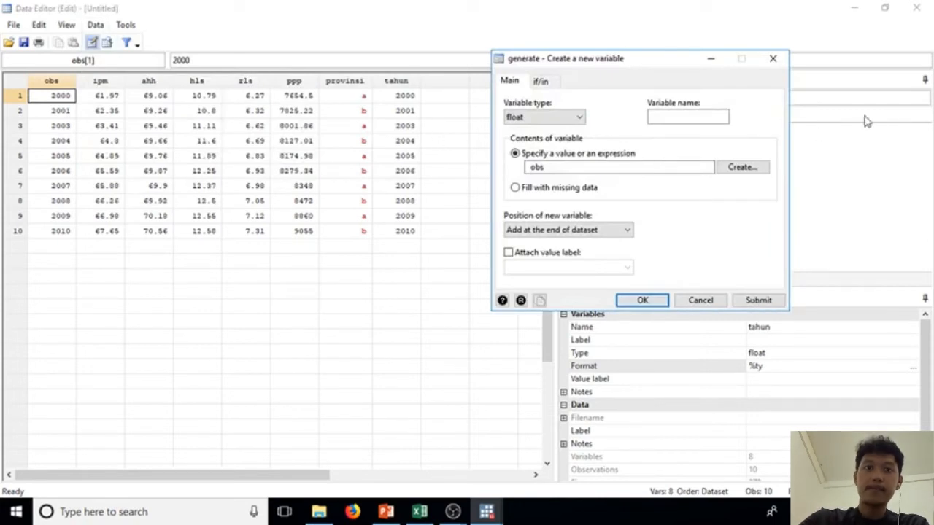
left_click(694, 116)
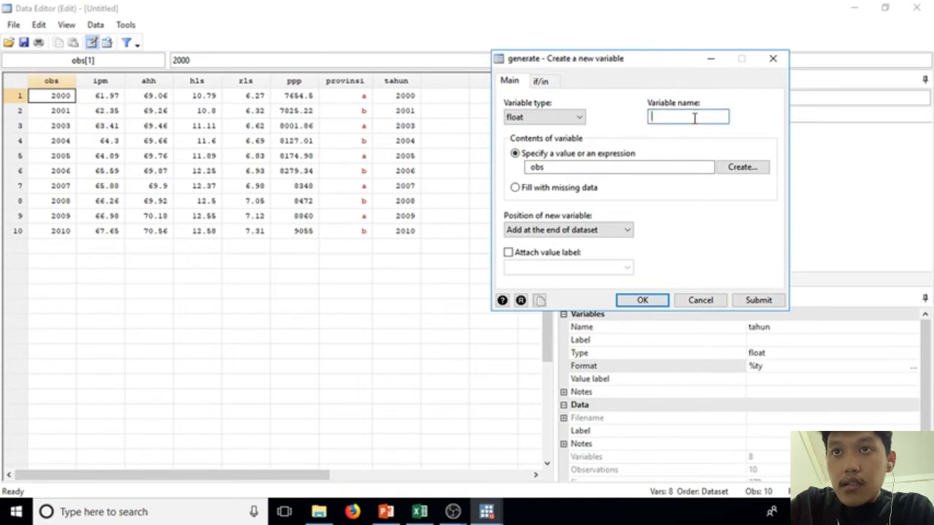
type("c")
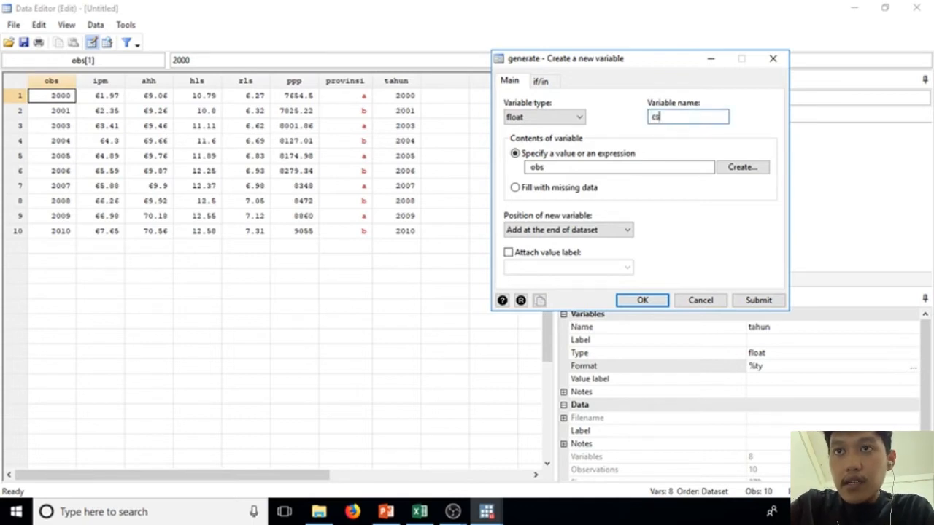
type("s")
left_click(618, 168)
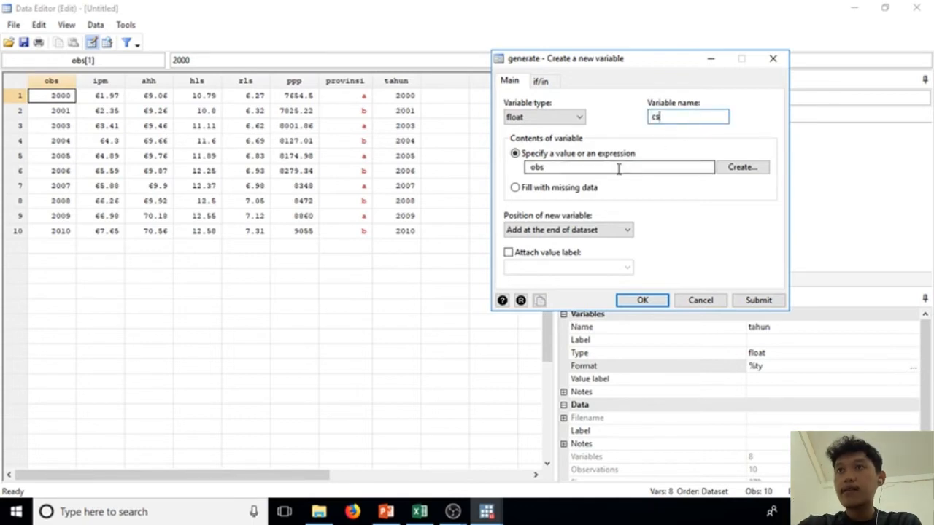
key("BackSpace")
key("BackSpace")
key("BackSpace")
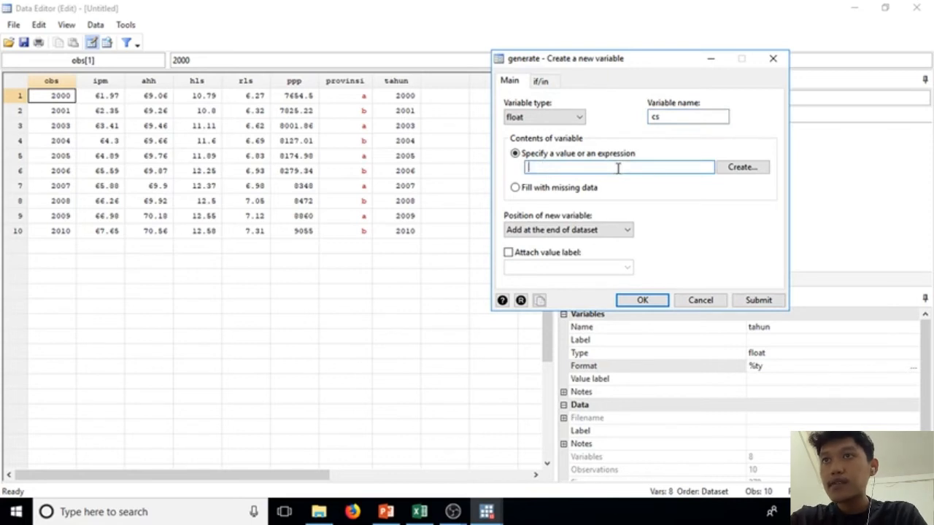
type("1")
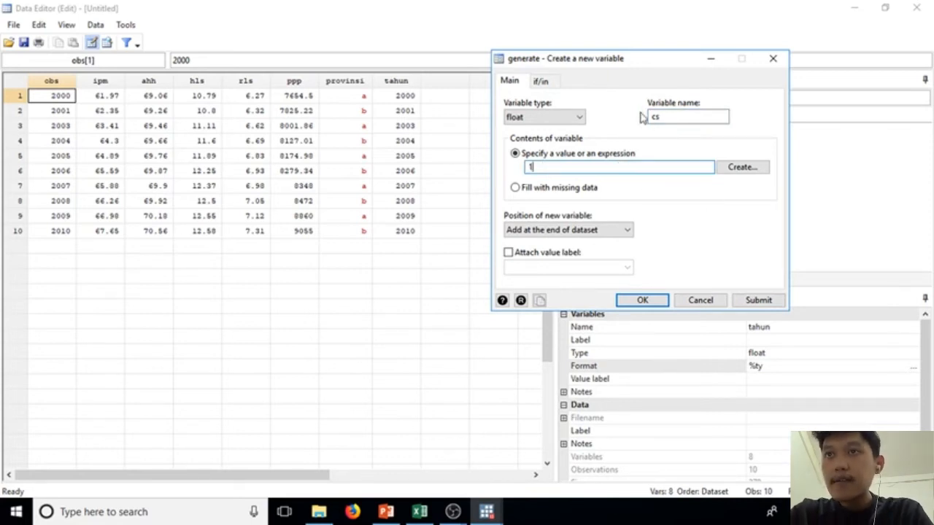
Step: Restrict the new cs variable to observations that meet the condition provinsi =="a", built from the variable list
left_click(541, 81)
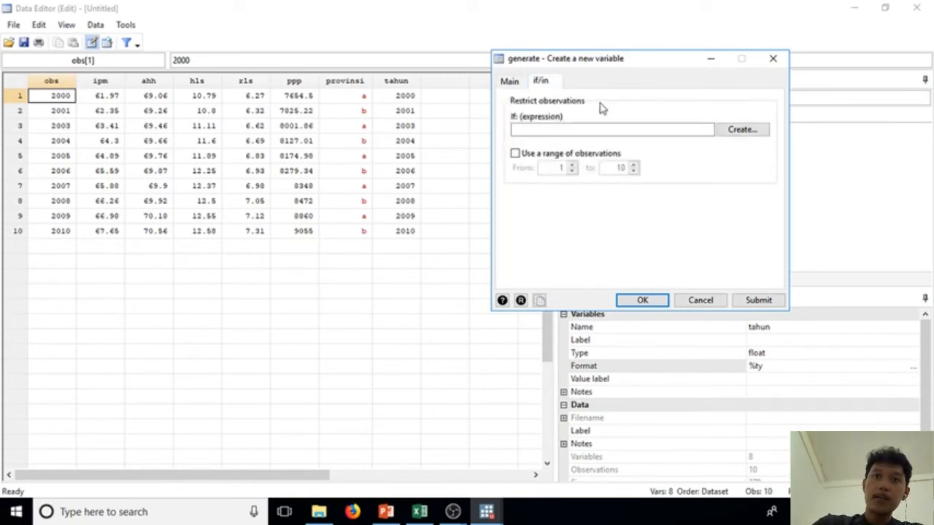
left_click(738, 131)
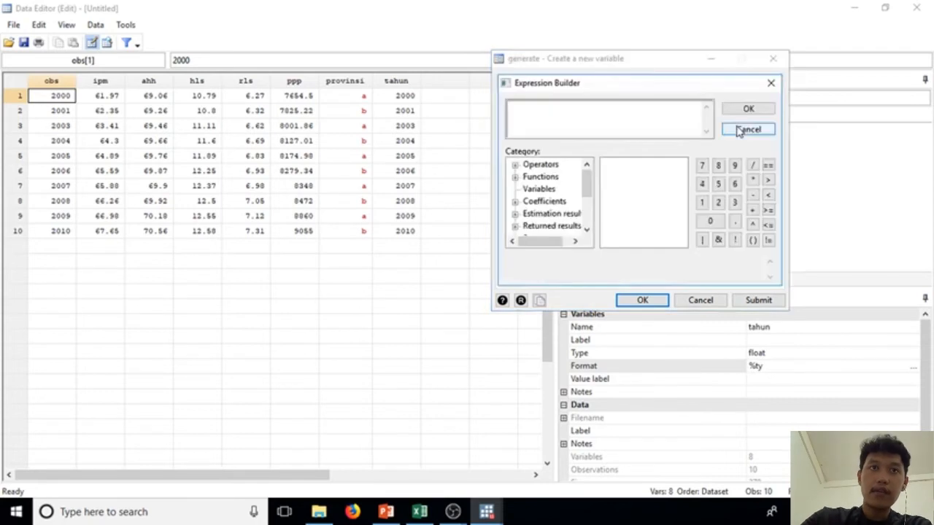
left_click(542, 192)
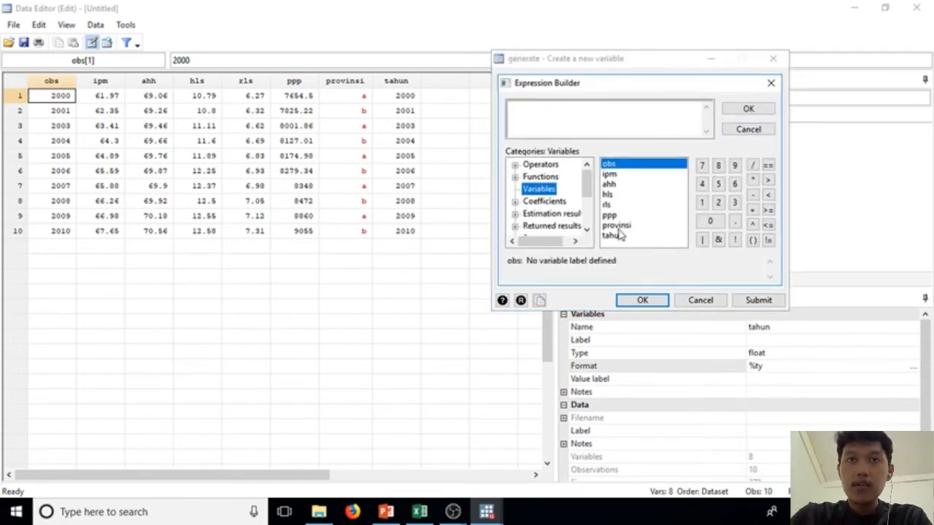
left_click(618, 228)
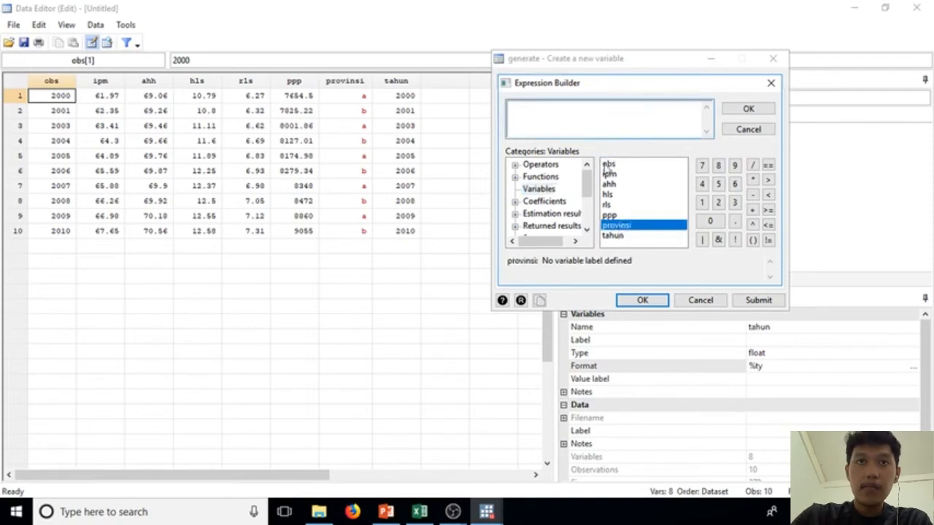
double_click(631, 226)
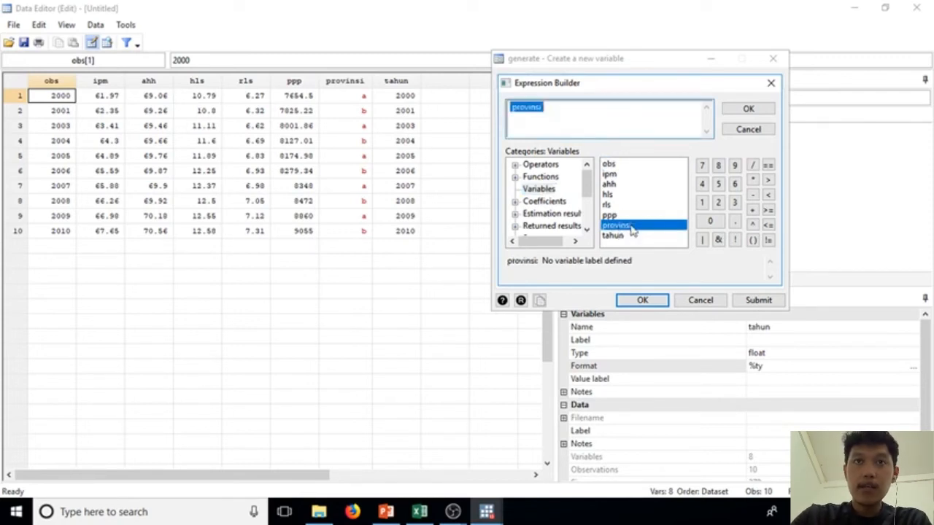
left_click(598, 102)
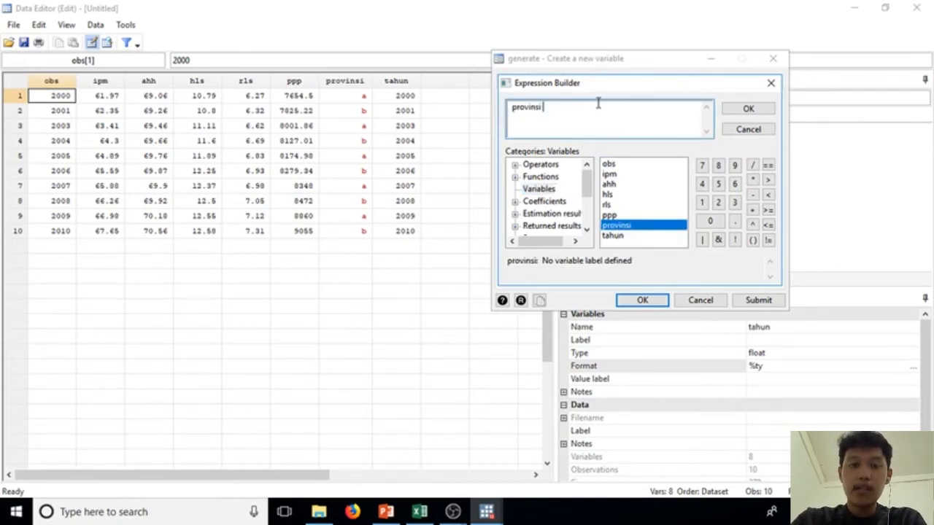
left_click(767, 165)
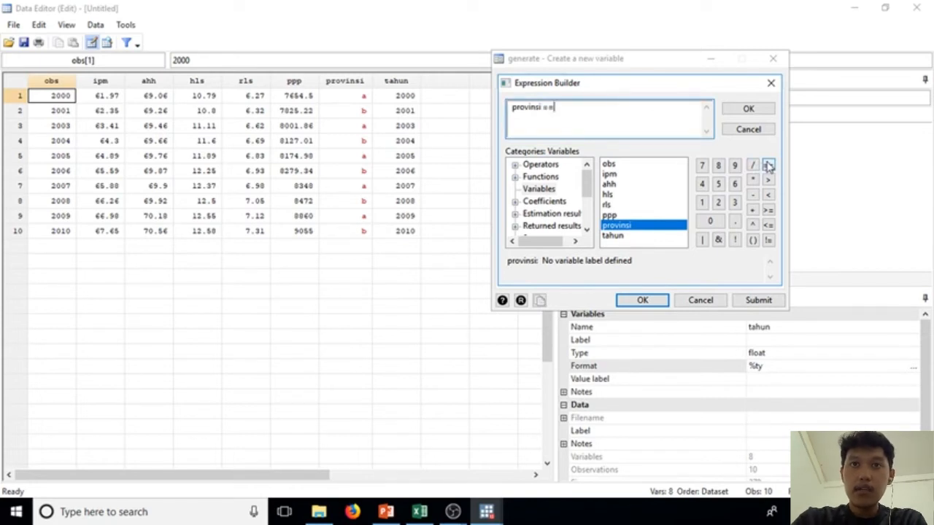
type("\"a")
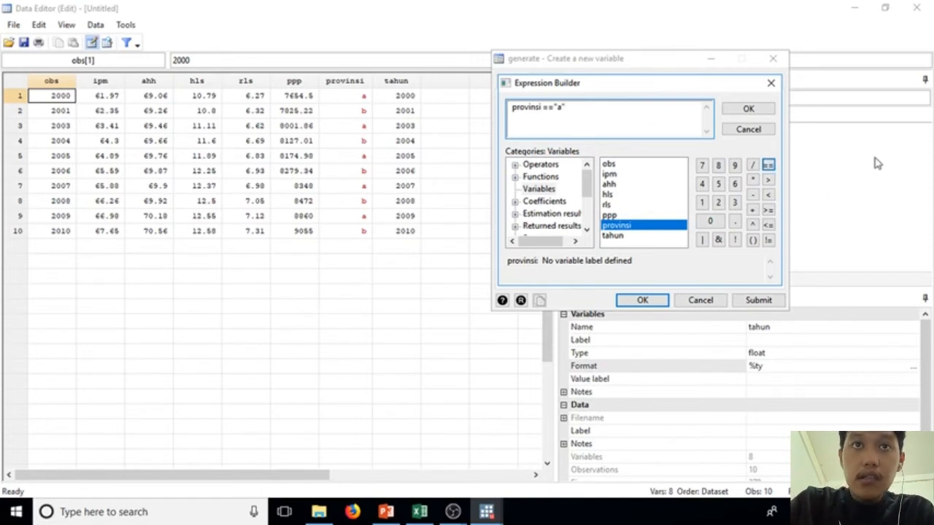
left_click(748, 109)
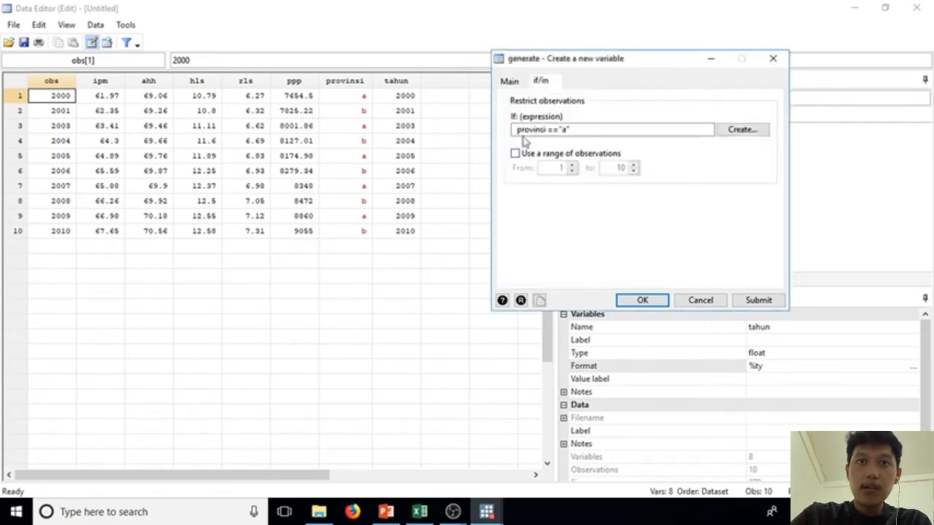
Step: Generate the cs variable with value 1 under the provinsi condition and close the variable creation dialog
left_click(522, 86)
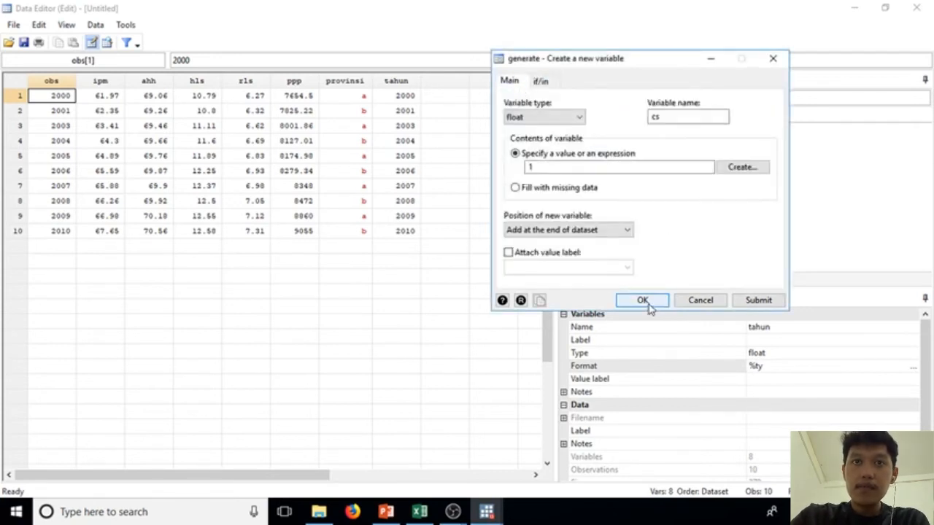
left_click(753, 304)
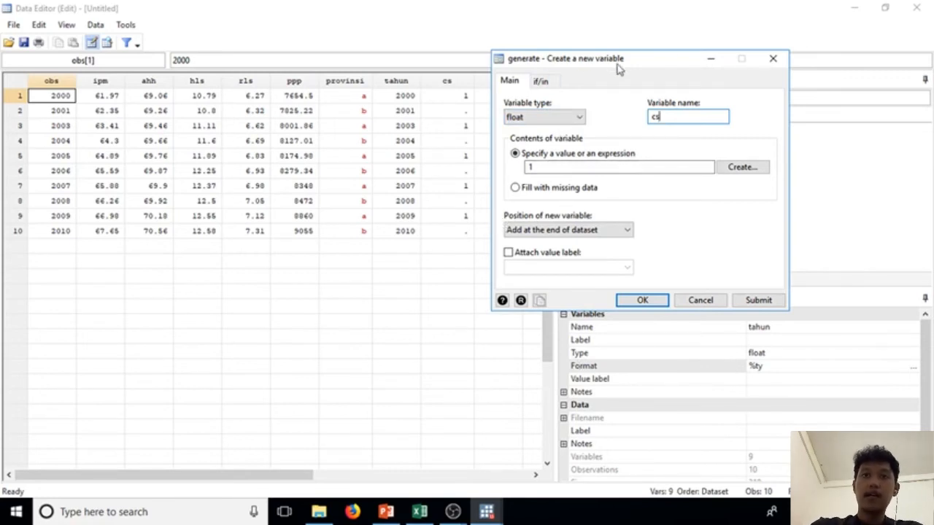
left_click_drag(616, 64, 714, 64)
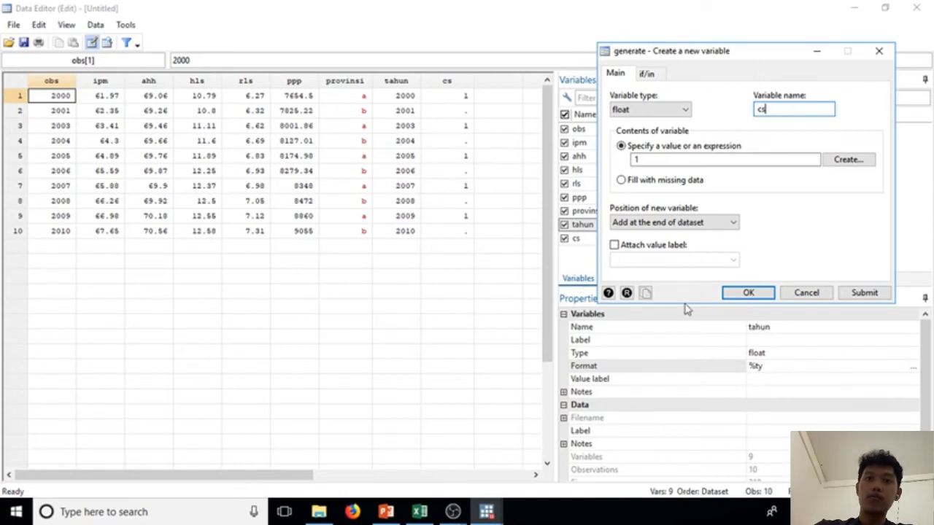
left_click(878, 53)
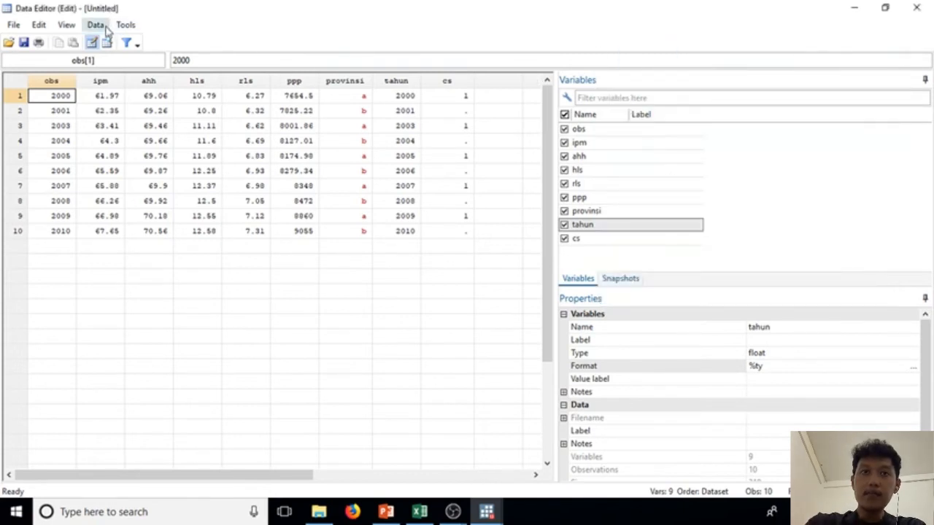
Step: Start changing the contents of the existing variable cs, with 2 as the new value
left_click(105, 28)
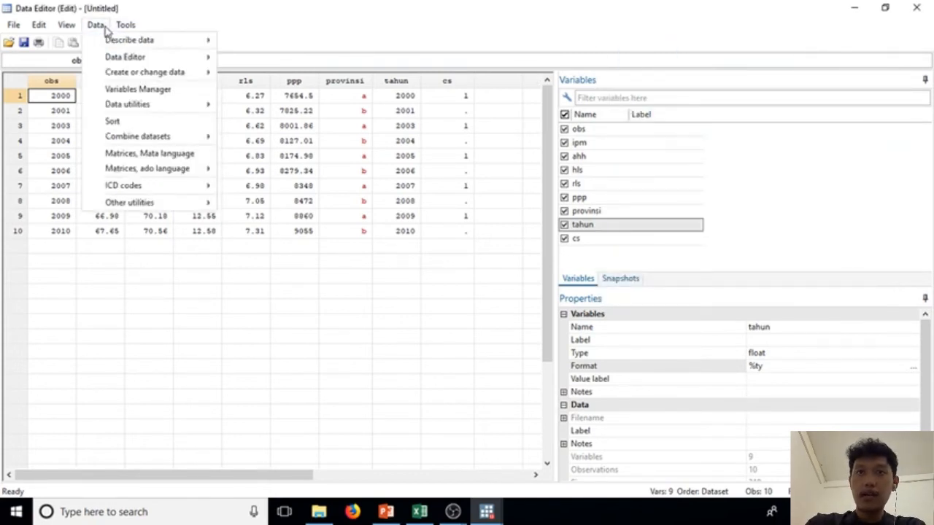
mouse_move(141, 72)
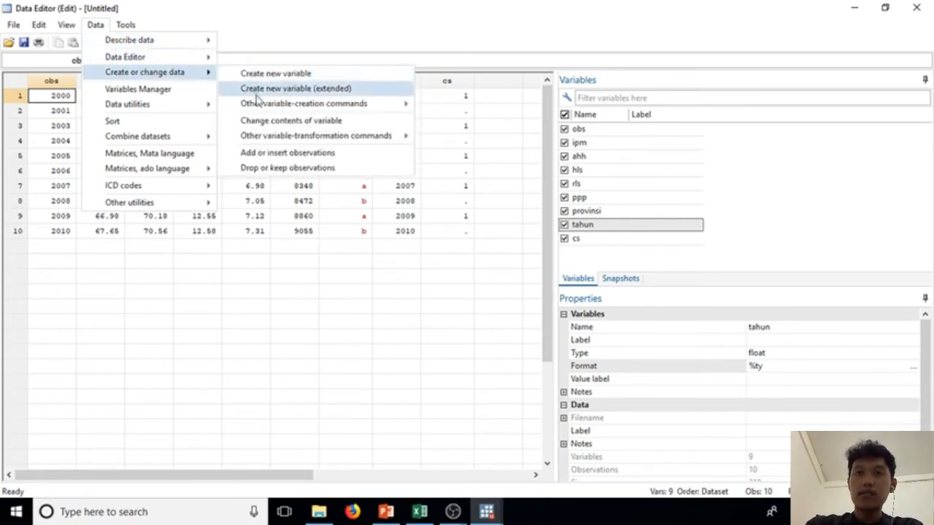
left_click(281, 122)
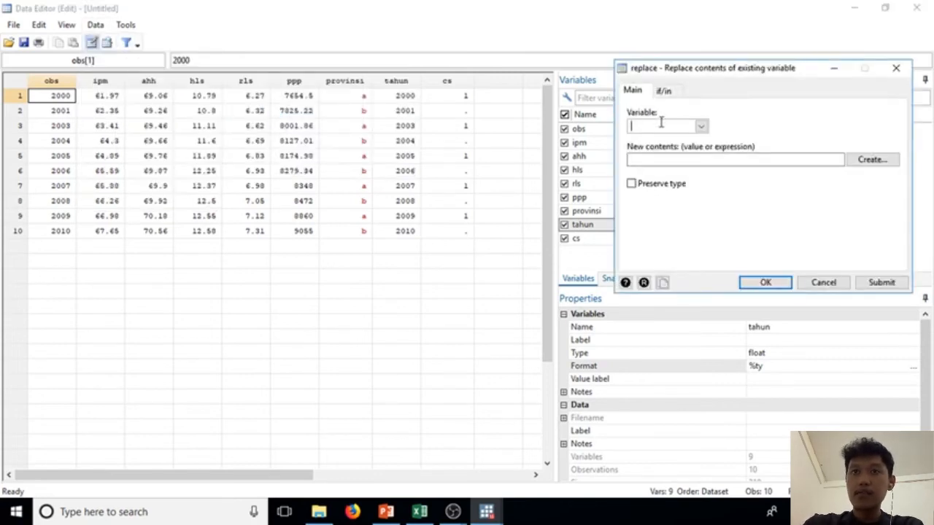
type("cs")
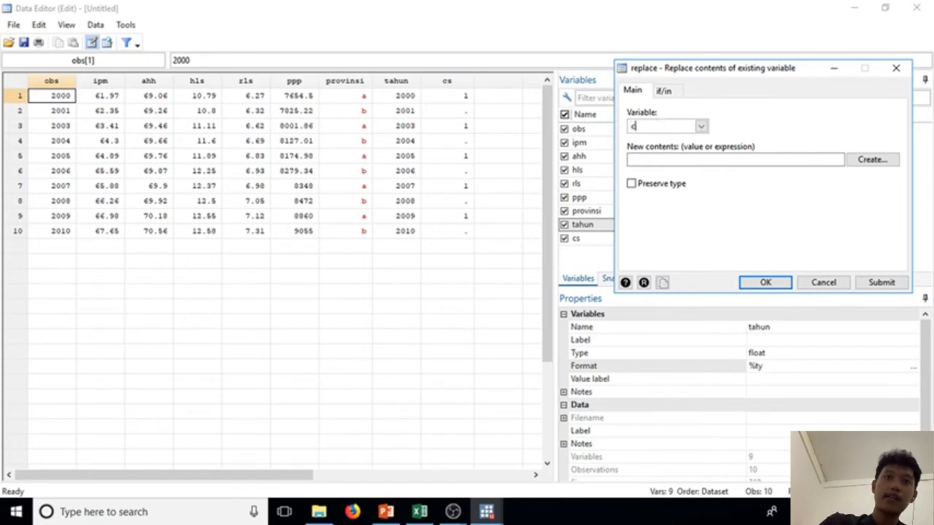
left_click(678, 159)
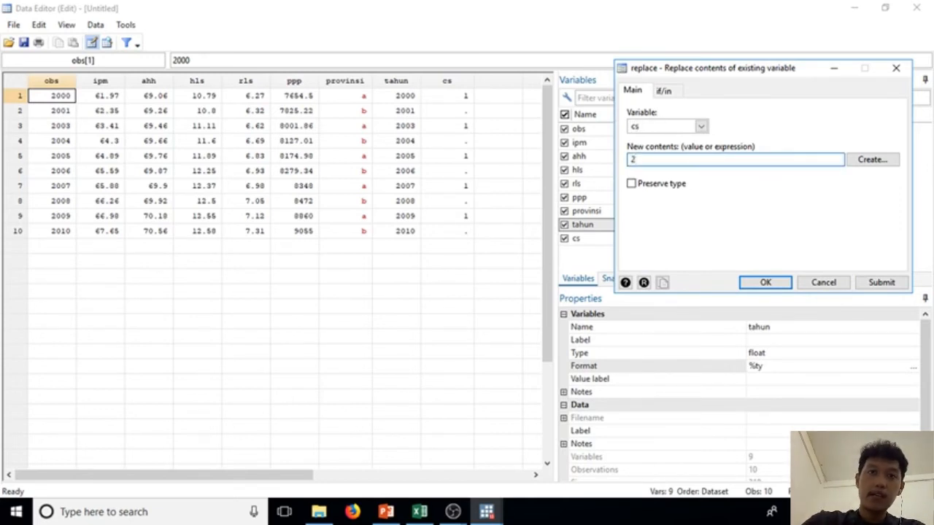
Step: Restrict the replacement of cs to observations that meet the condition provinsi =="b"
left_click(665, 91)
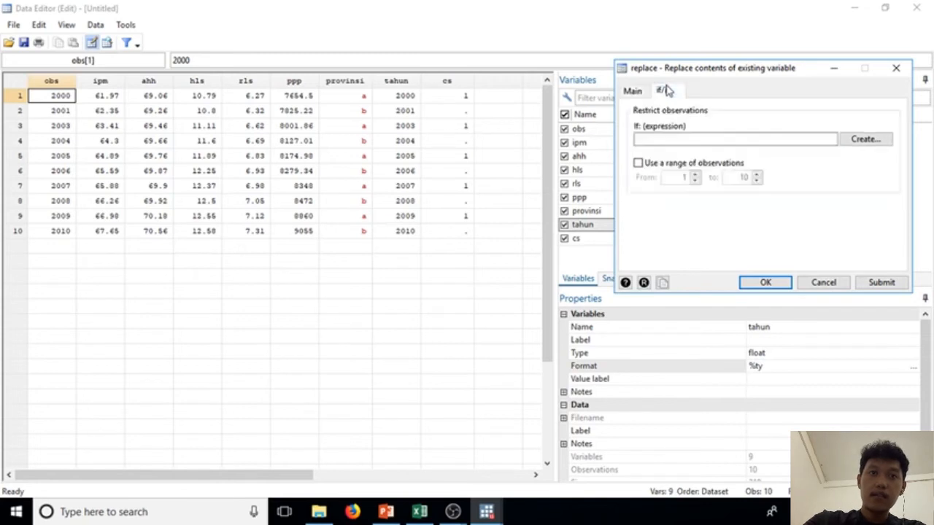
left_click(854, 139)
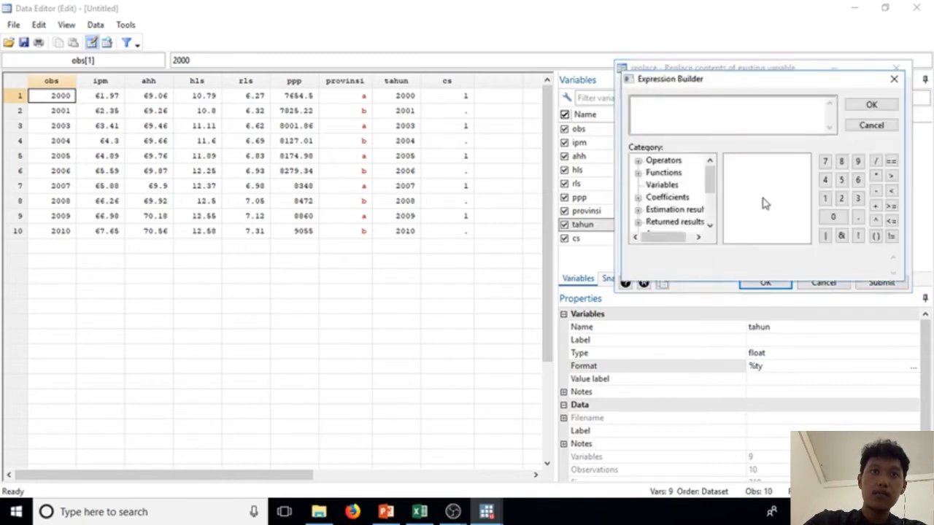
left_click(670, 185)
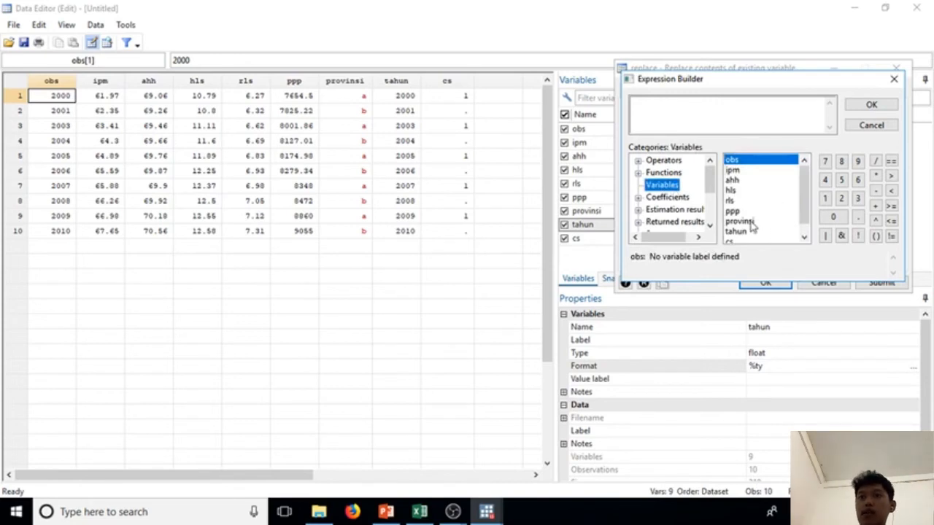
left_click(751, 222)
double_click(752, 222)
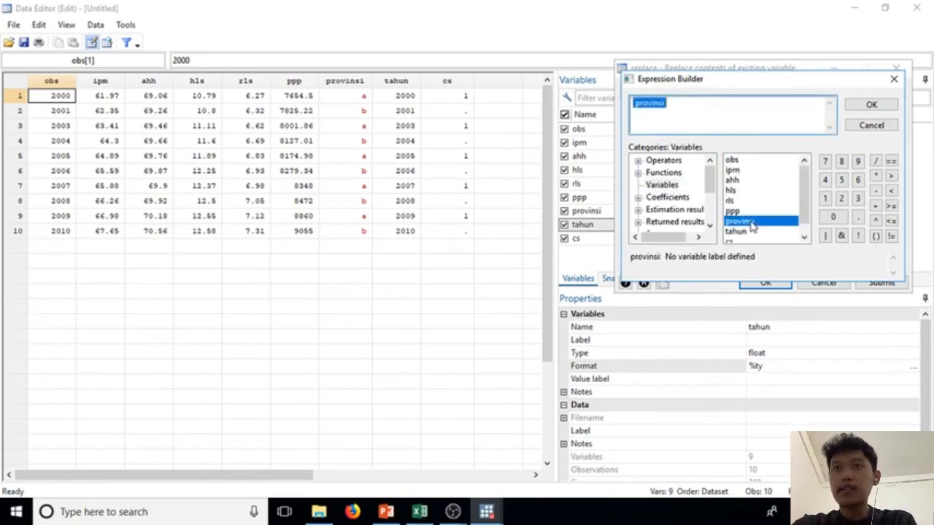
left_click(705, 114)
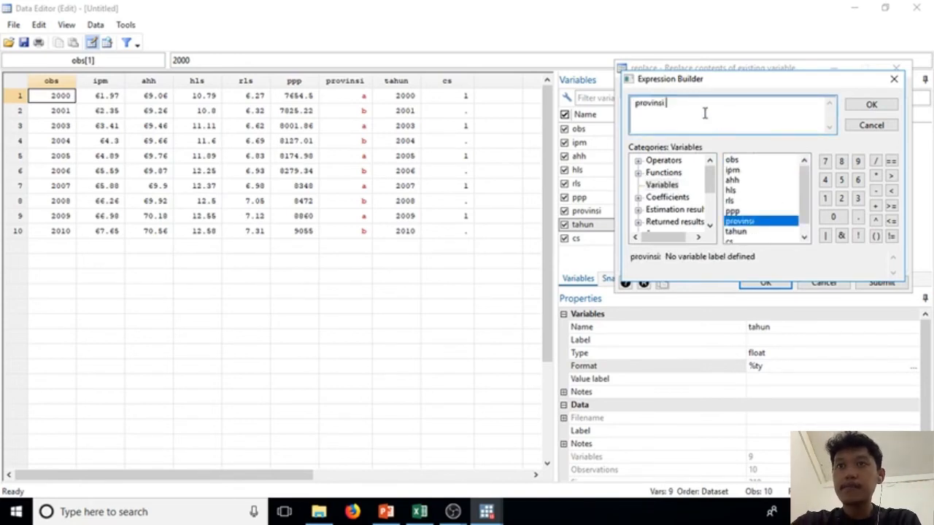
left_click(892, 161)
type("\"")
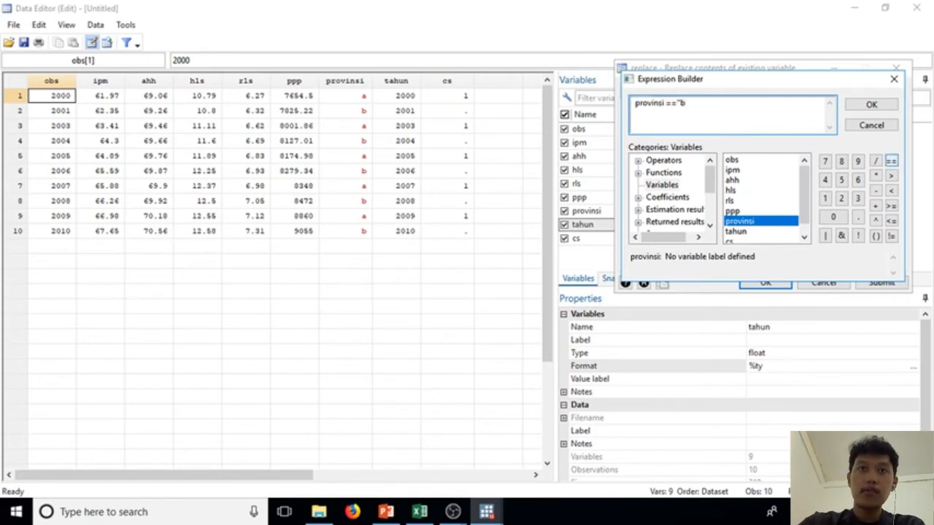
type("b\"")
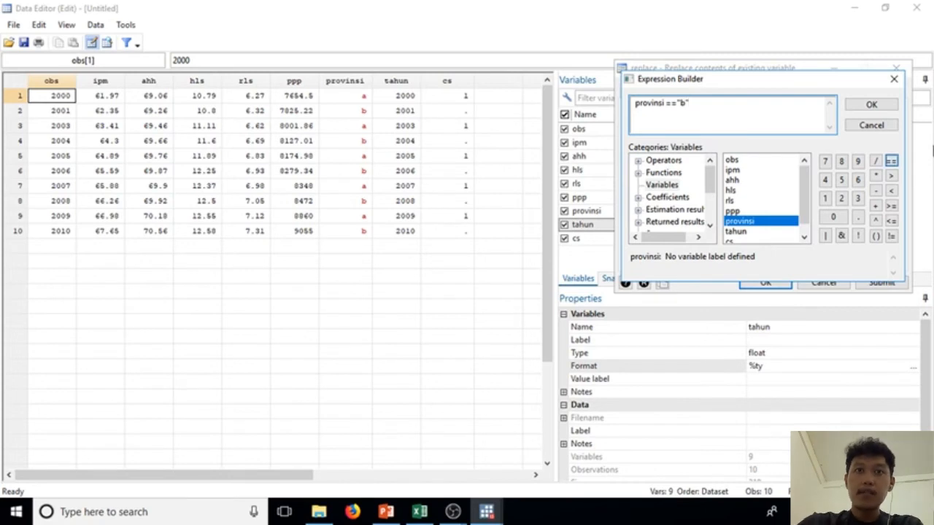
left_click(871, 104)
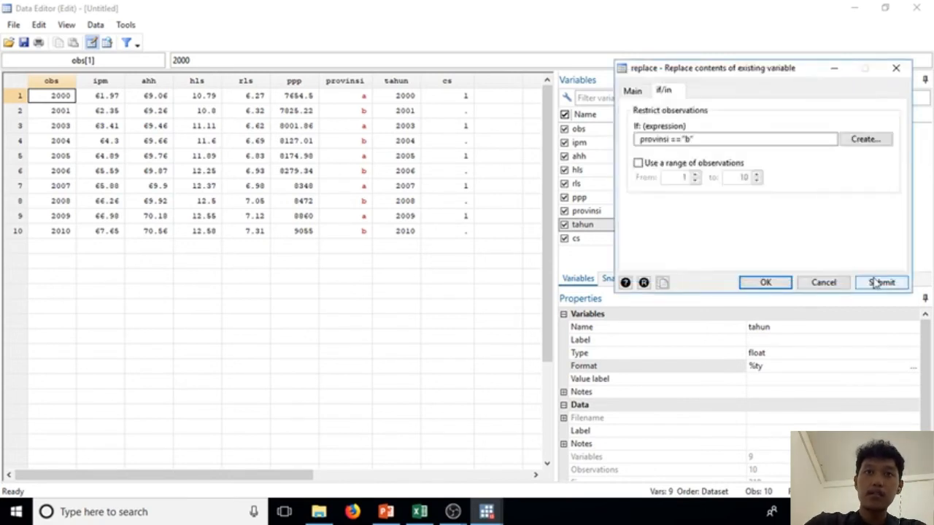
Step: Apply the conditional replacement of cs with 2 and close the replace dialog
left_click(628, 91)
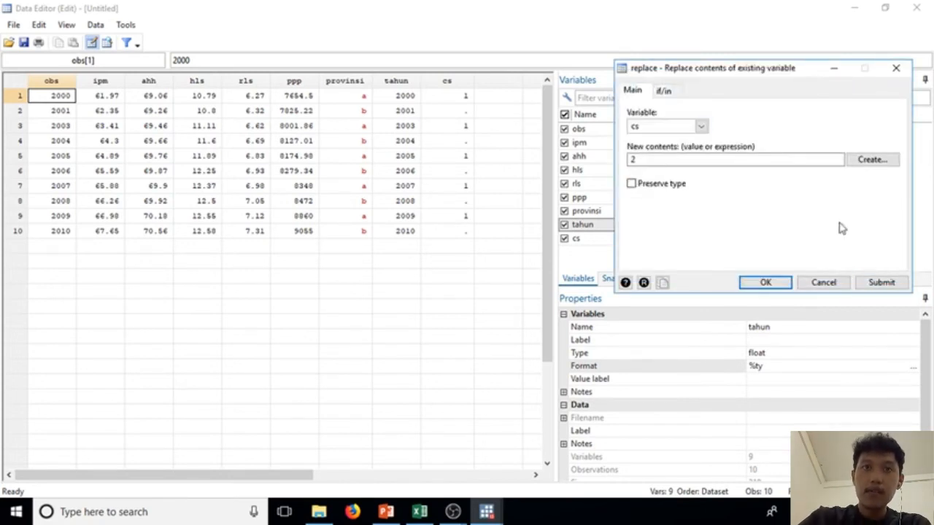
left_click(884, 283)
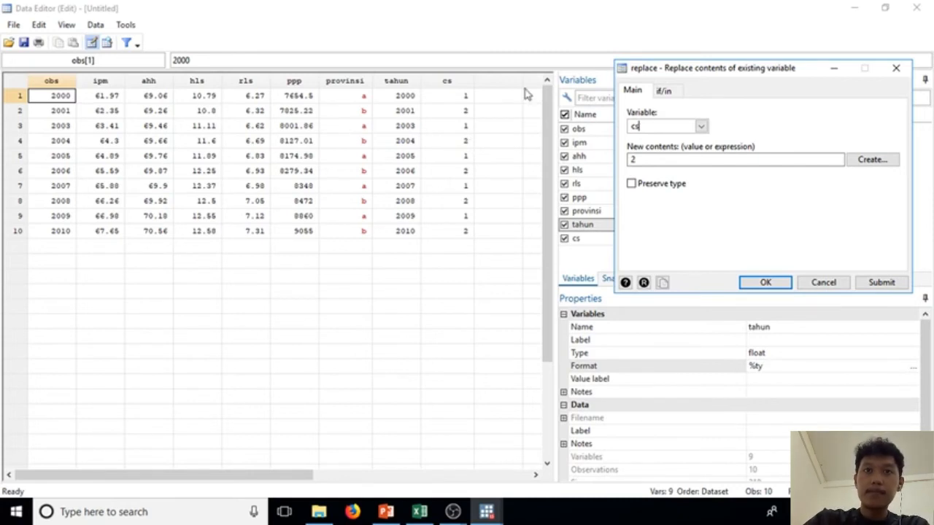
left_click(894, 69)
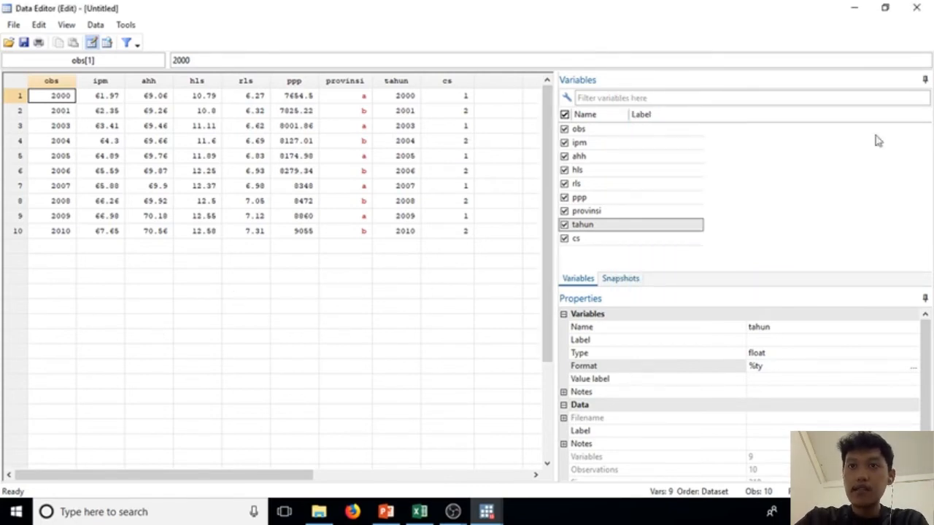
Step: Switch to the main Stata window and start declaring the dataset as panel data, with cs as the panel ID variable
left_click(853, 8)
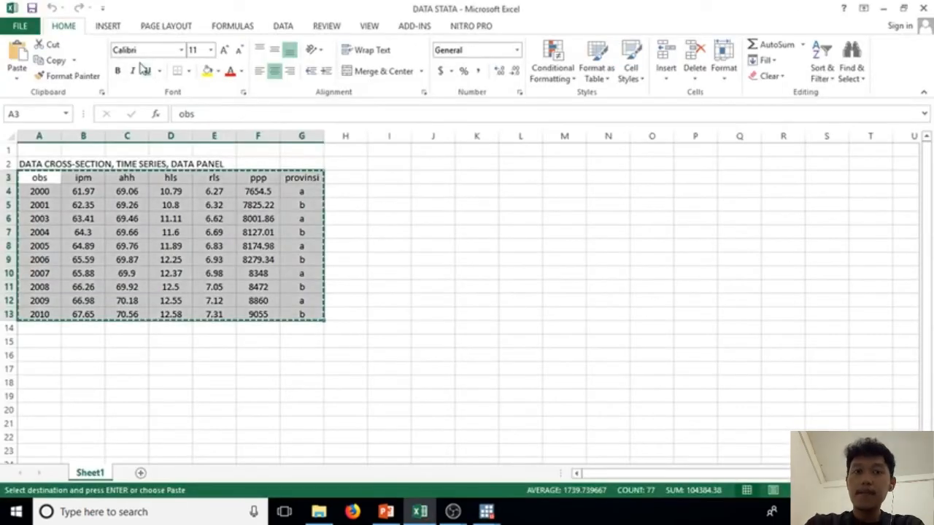
mouse_move(488, 513)
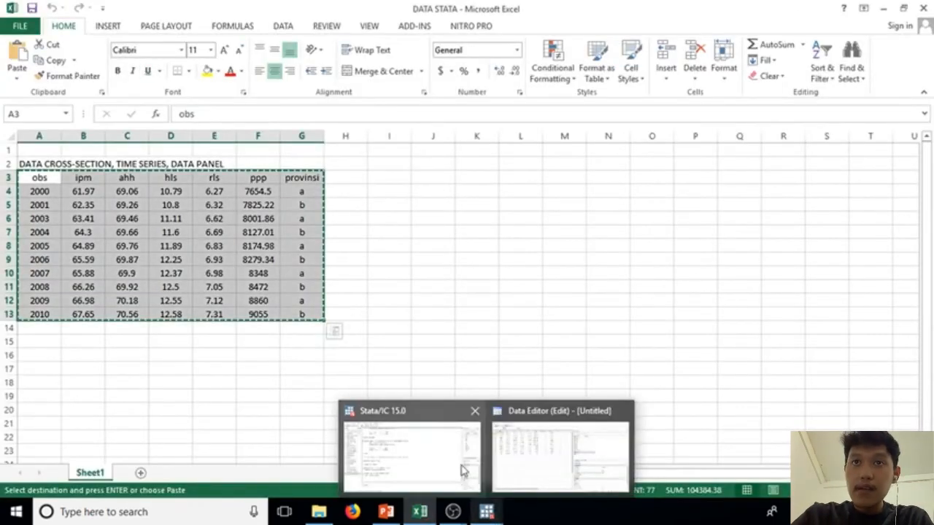
left_click(464, 466)
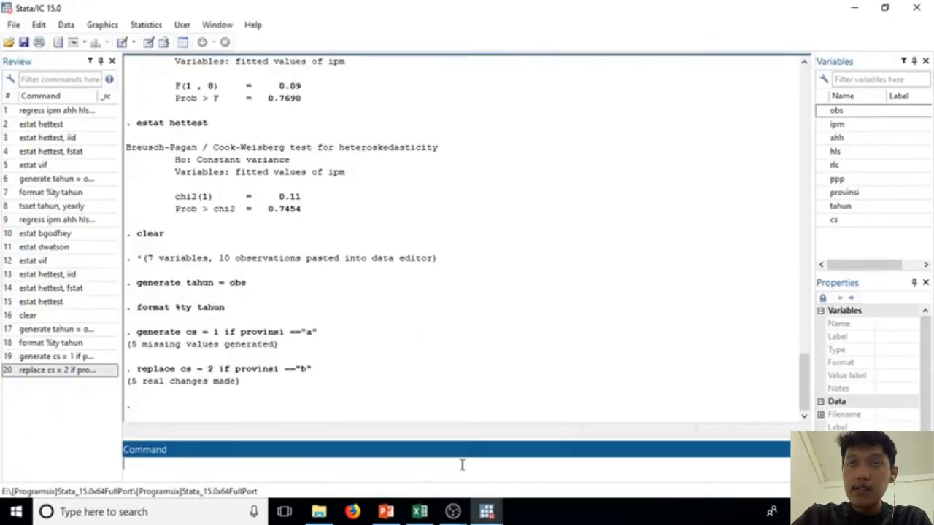
left_click(143, 24)
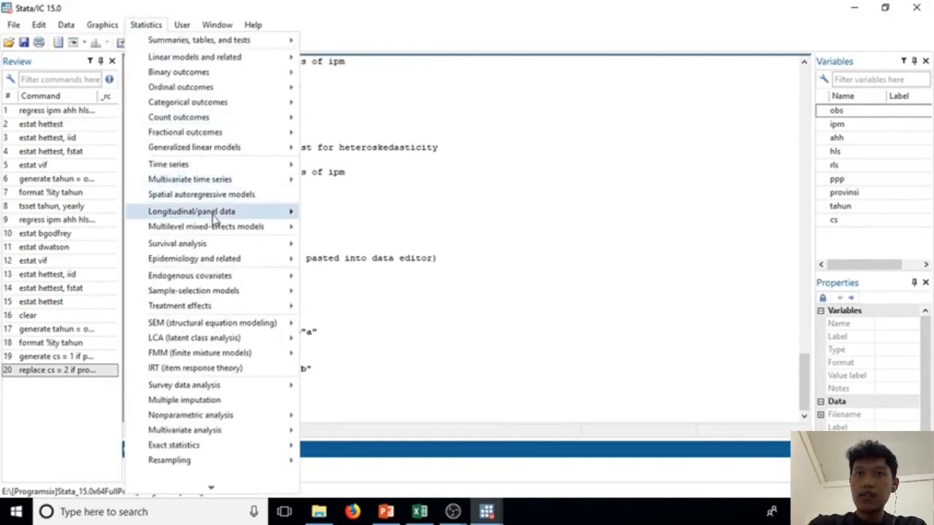
mouse_move(212, 217)
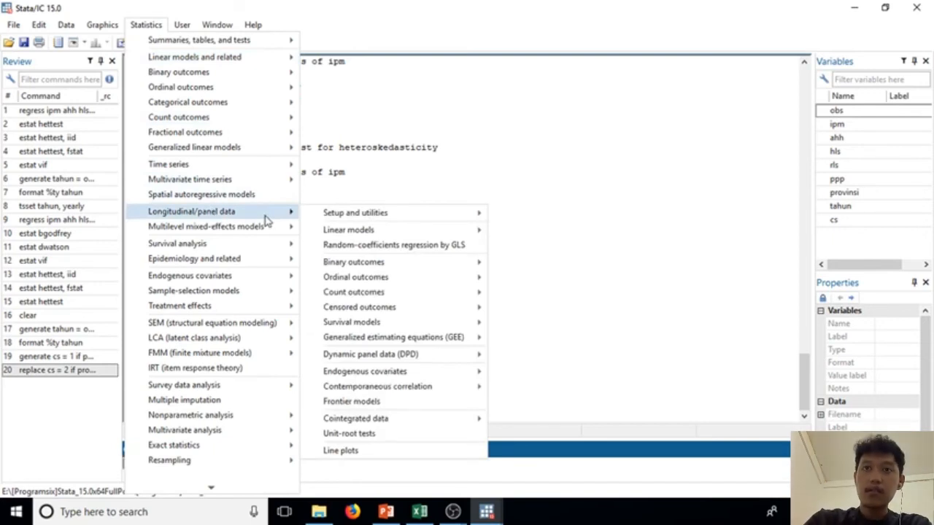
mouse_move(346, 221)
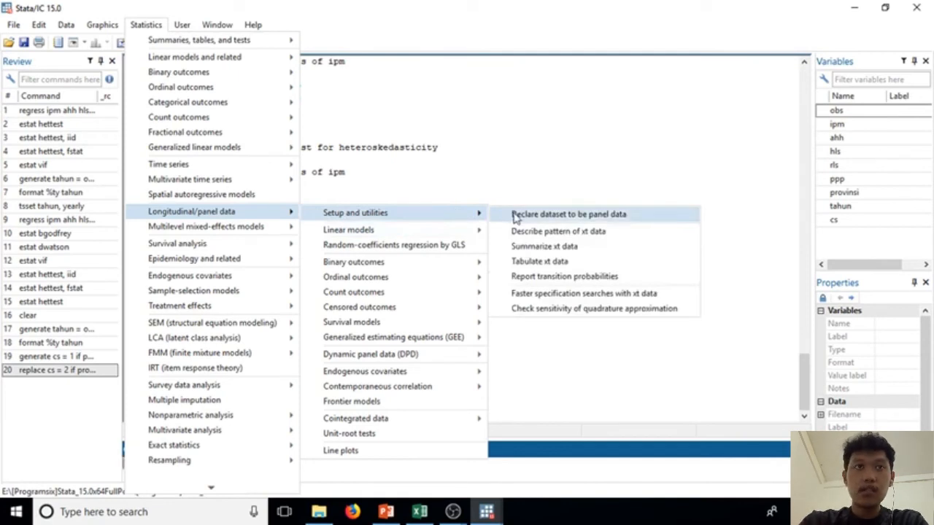
left_click(515, 215)
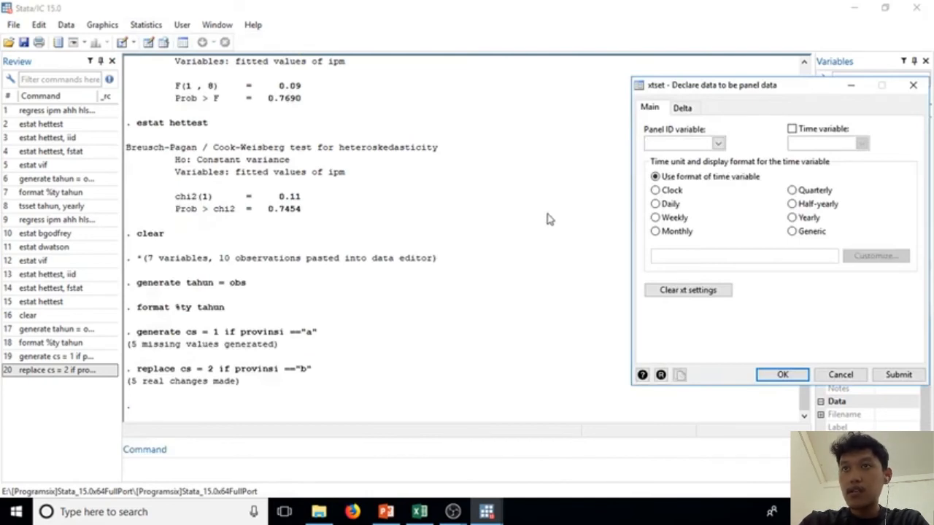
left_click(718, 143)
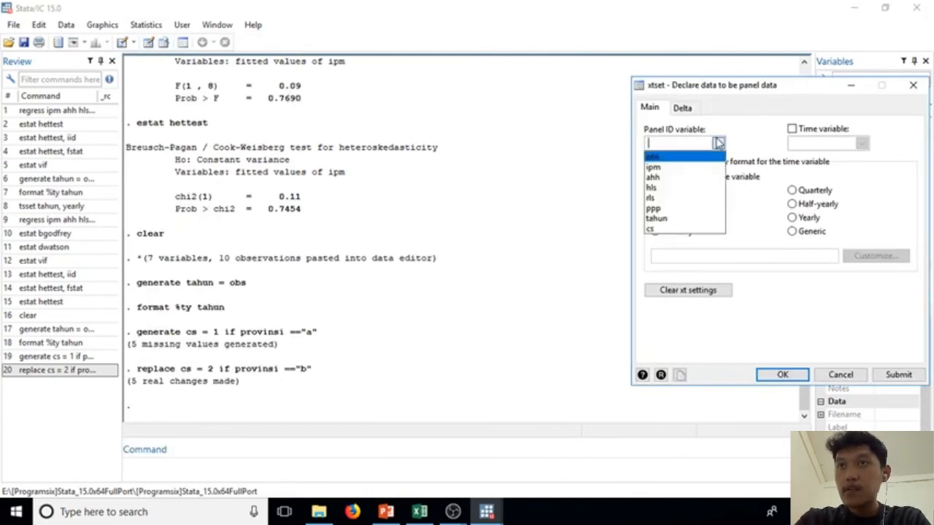
left_click(704, 228)
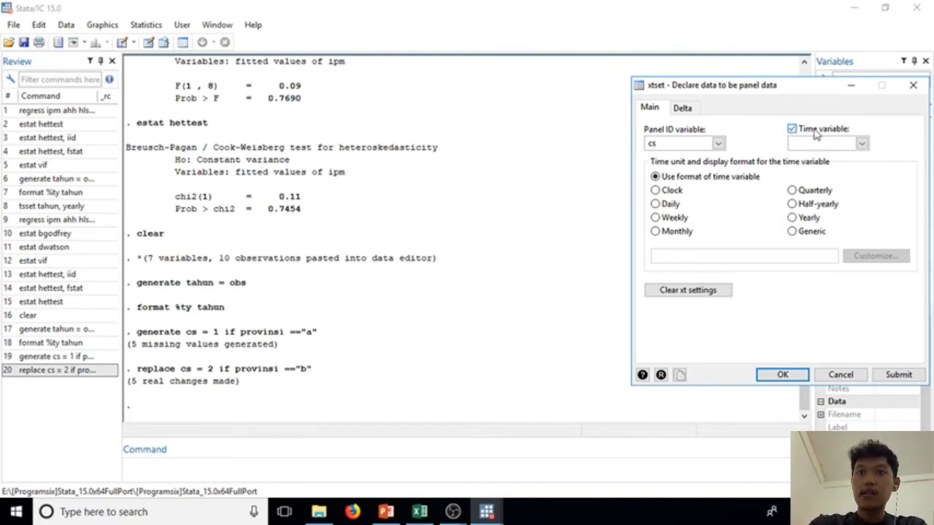
Step: Set tahun as the time variable with a yearly time unit and apply the panel data declaration
left_click(860, 145)
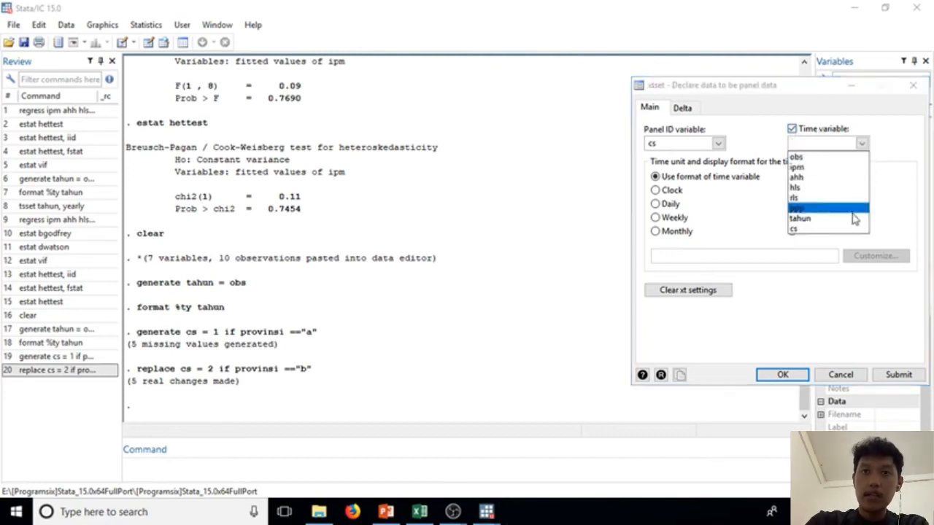
left_click(854, 218)
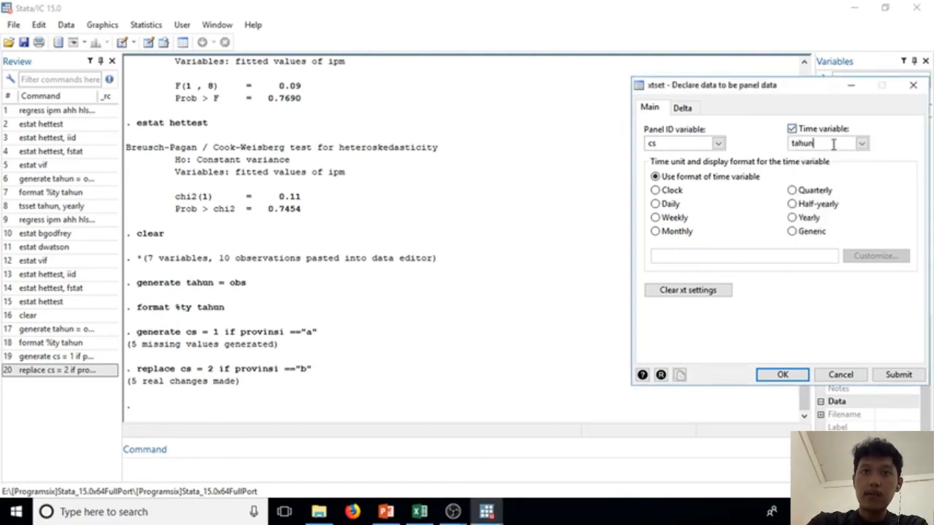
left_click(814, 220)
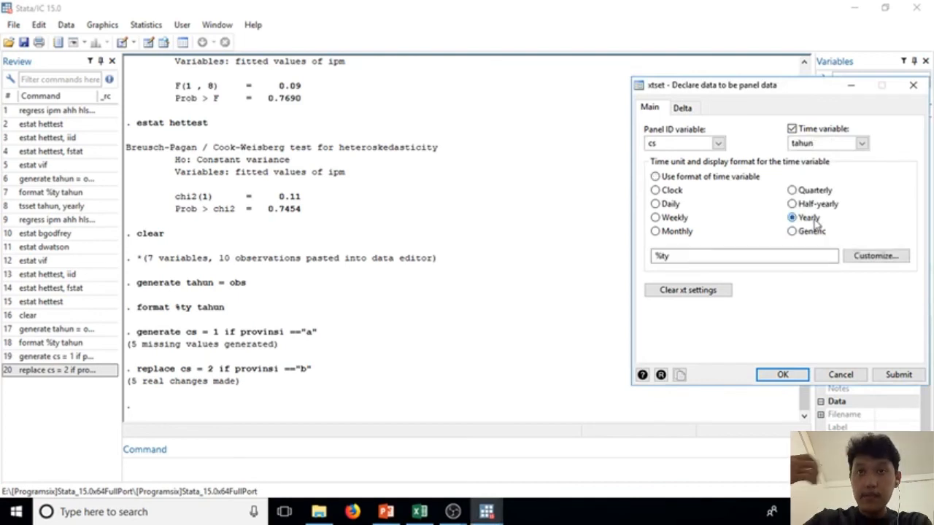
left_click(792, 376)
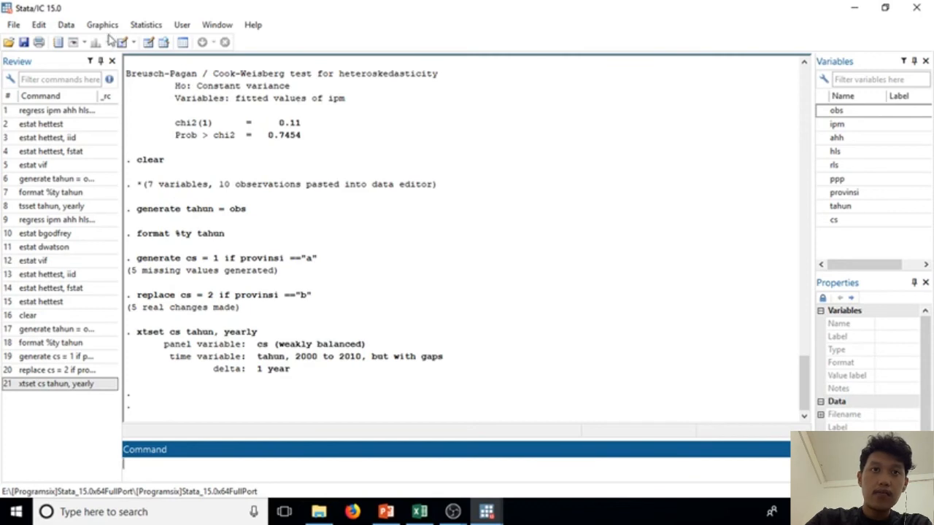
Step: Start a panel-data linear regression (FE, RE, PA, BE) with ipm as the dependent variable
left_click(138, 27)
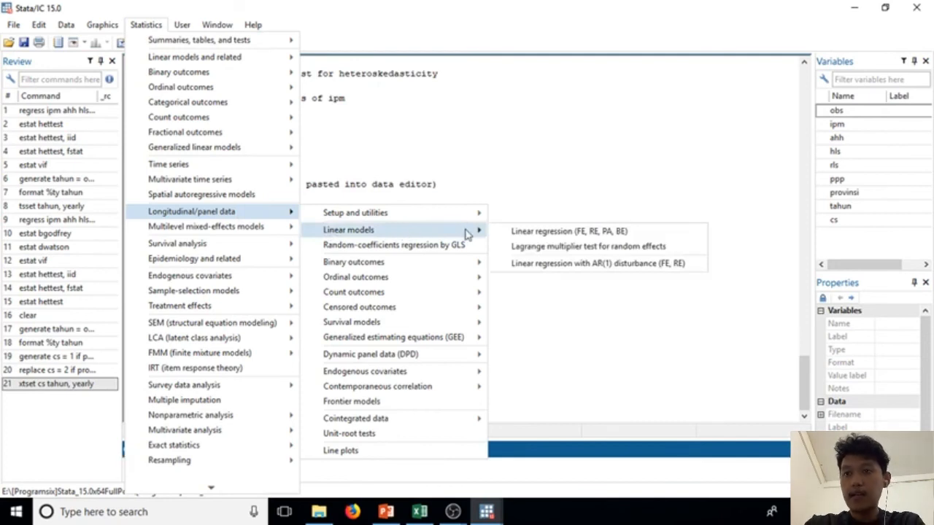
left_click(509, 232)
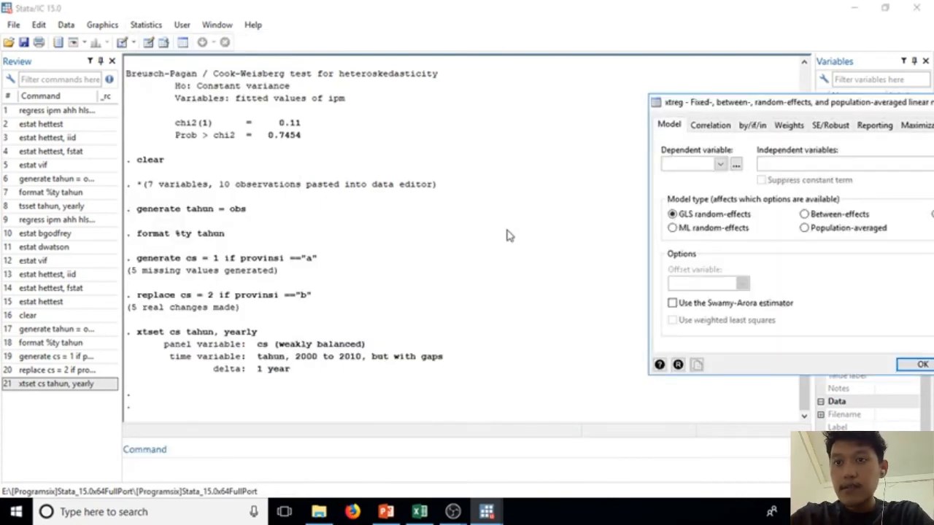
left_click(720, 164)
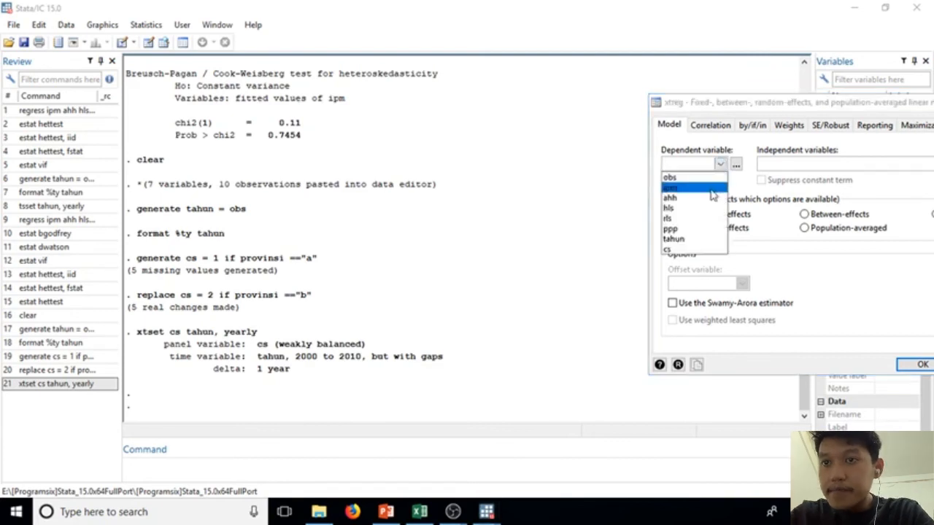
left_click(711, 188)
left_click(694, 164)
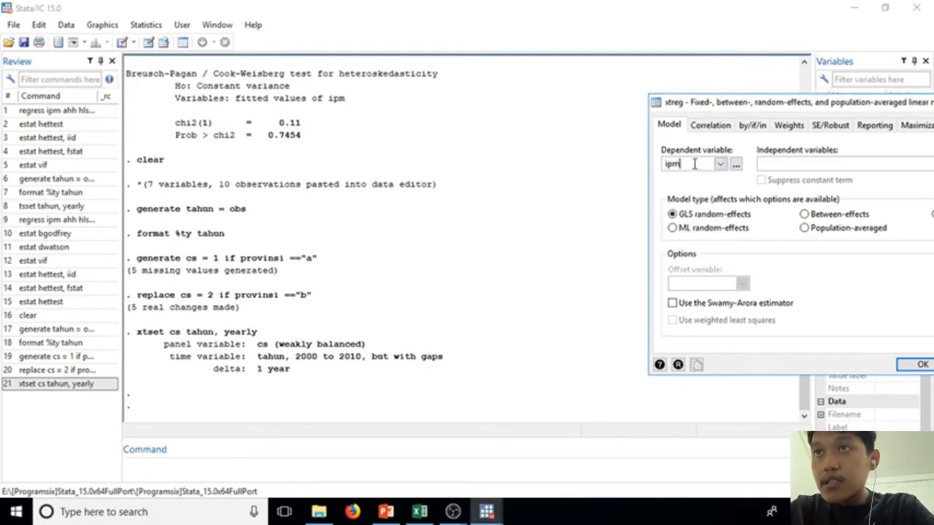
left_click_drag(738, 106, 565, 102)
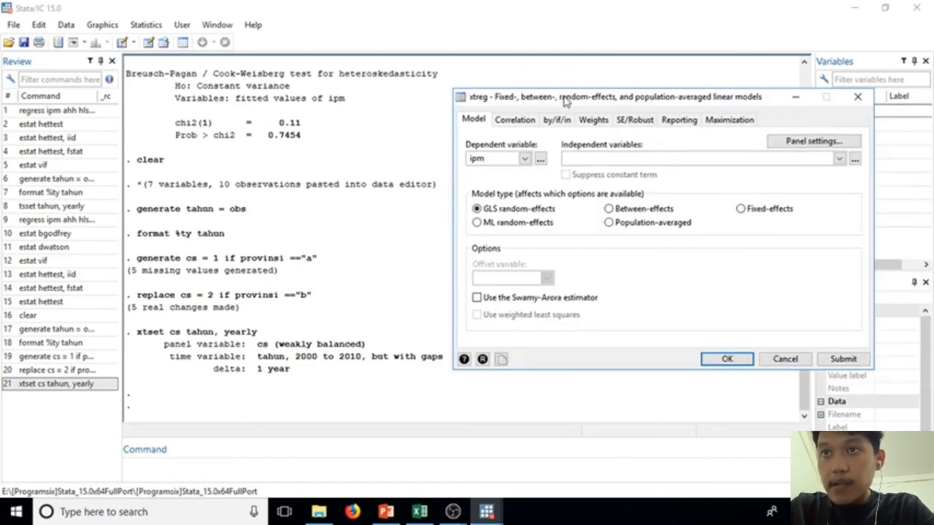
Step: Add ahh, hls, rls and ppp as independent variables and run the regression as a fixed-effects model
left_click(838, 158)
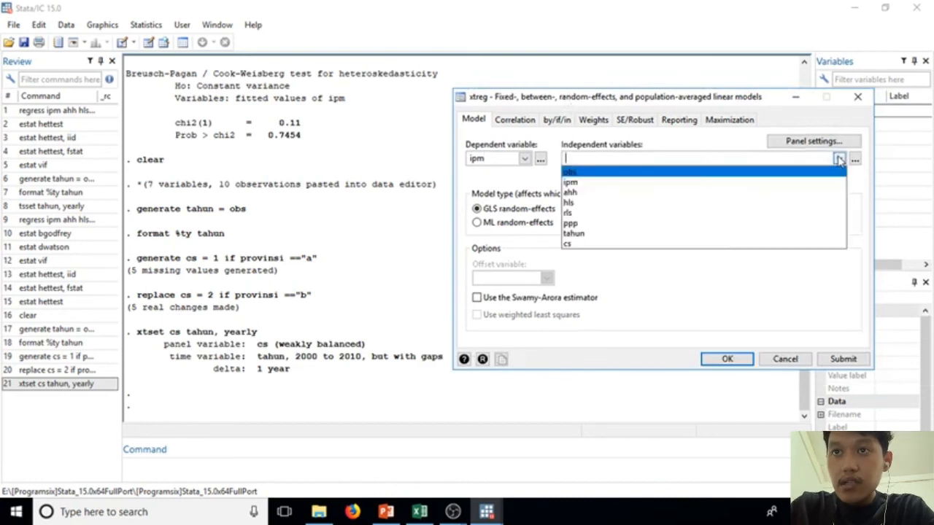
left_click(781, 194)
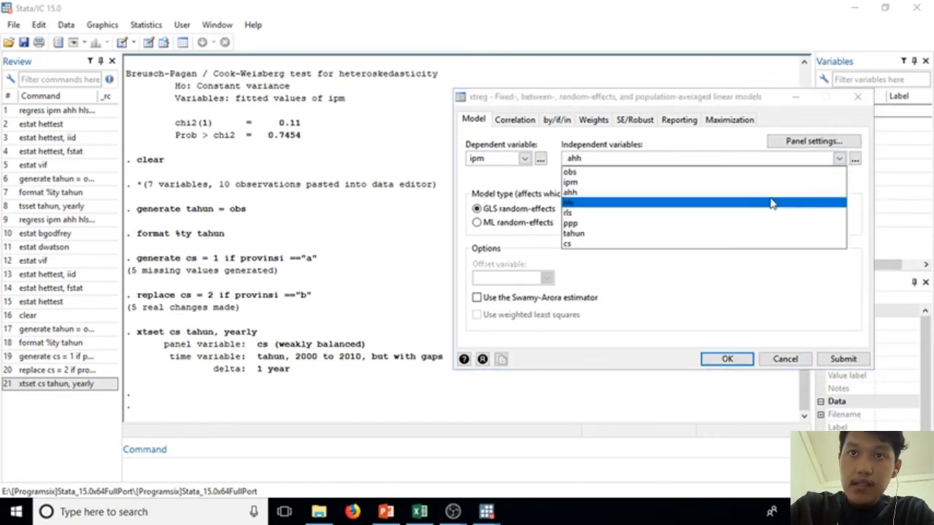
left_click(772, 203)
left_click(772, 214)
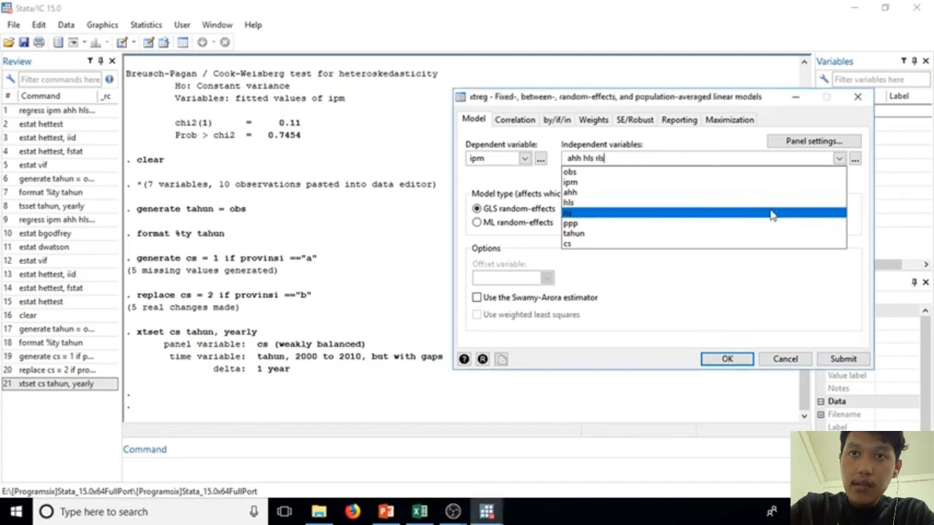
left_click(771, 225)
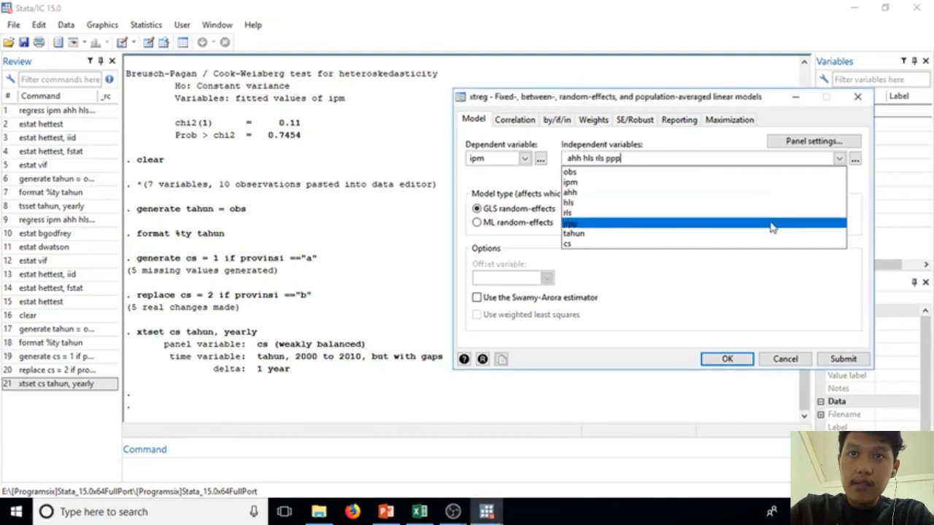
left_click(699, 156)
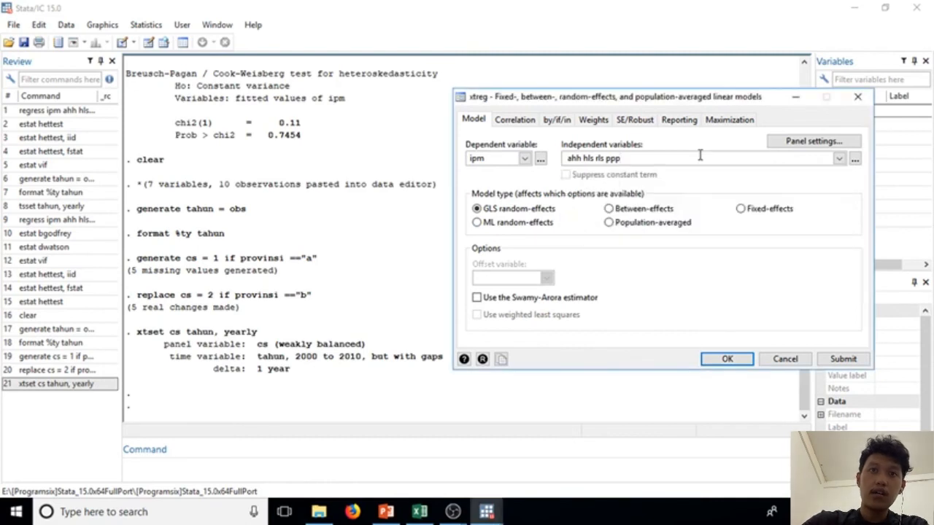
left_click(742, 212)
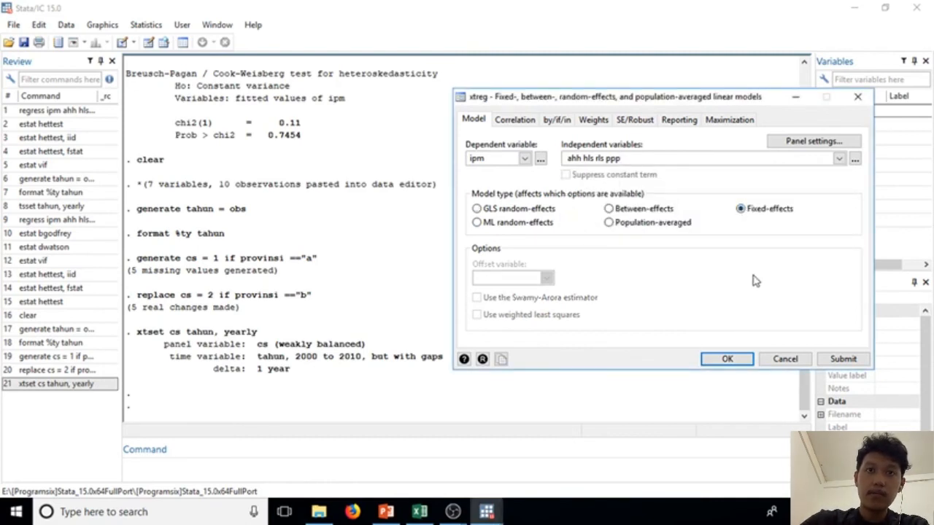
left_click(727, 359)
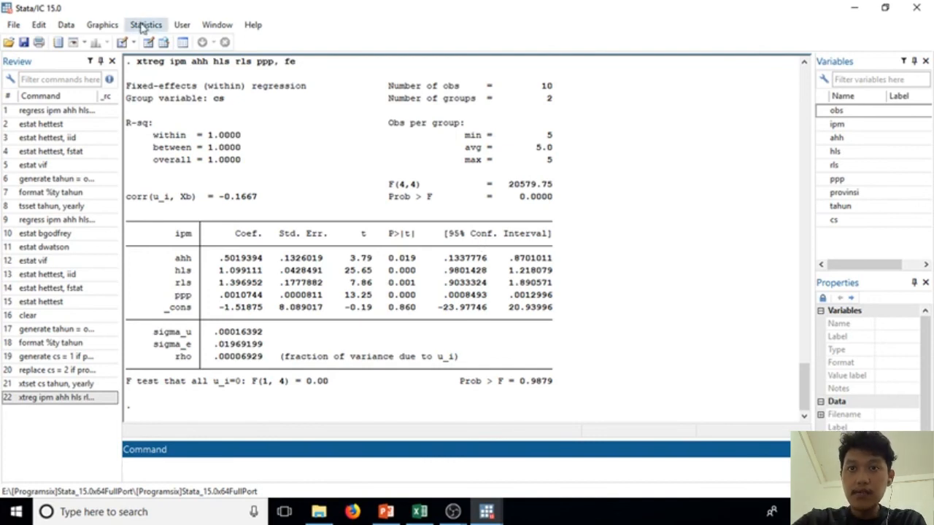
Step: Try to run the Breusch-Pagan/Cook-Weisberg heteroskedasticity test on the fitted values of the fixed-effects regression
left_click(143, 27)
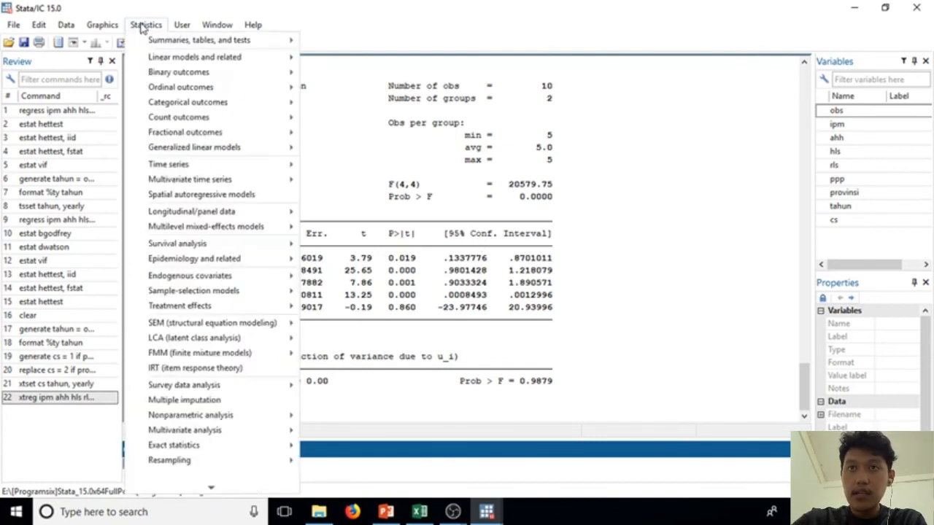
mouse_move(211, 62)
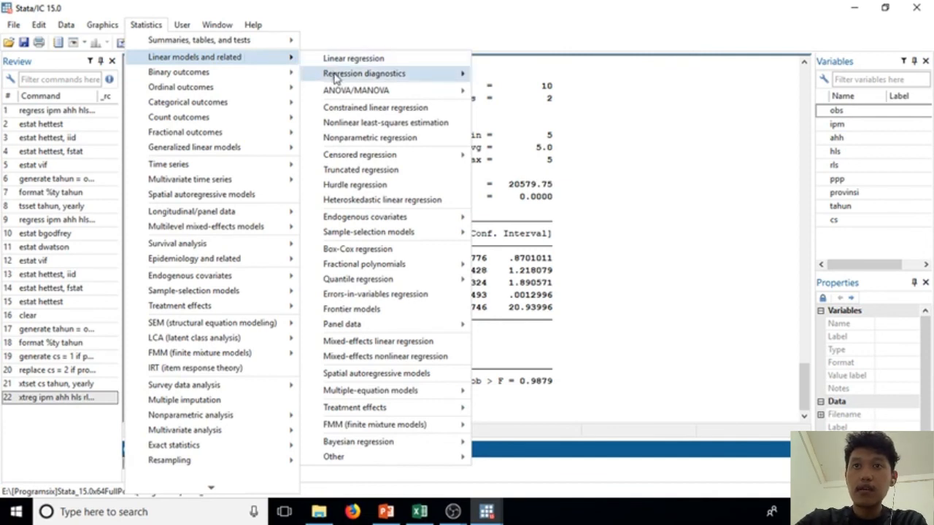
mouse_move(339, 76)
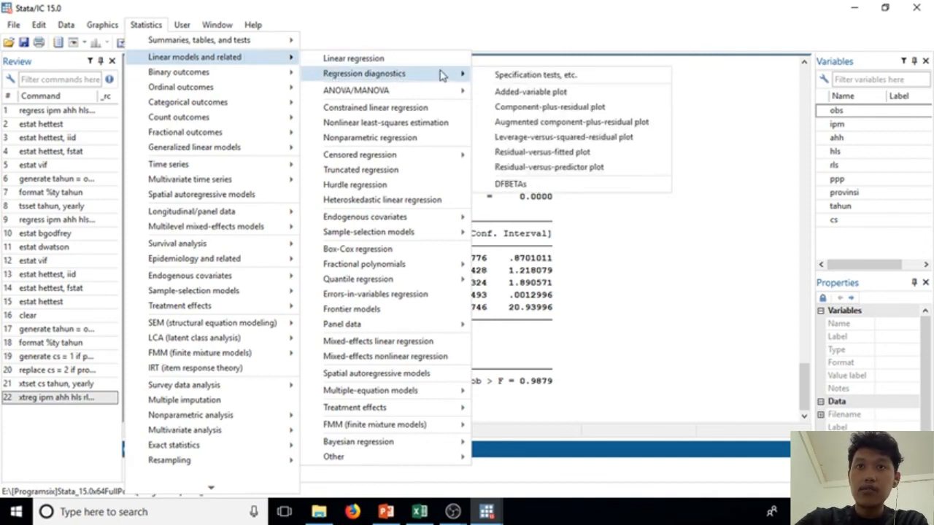
left_click(491, 82)
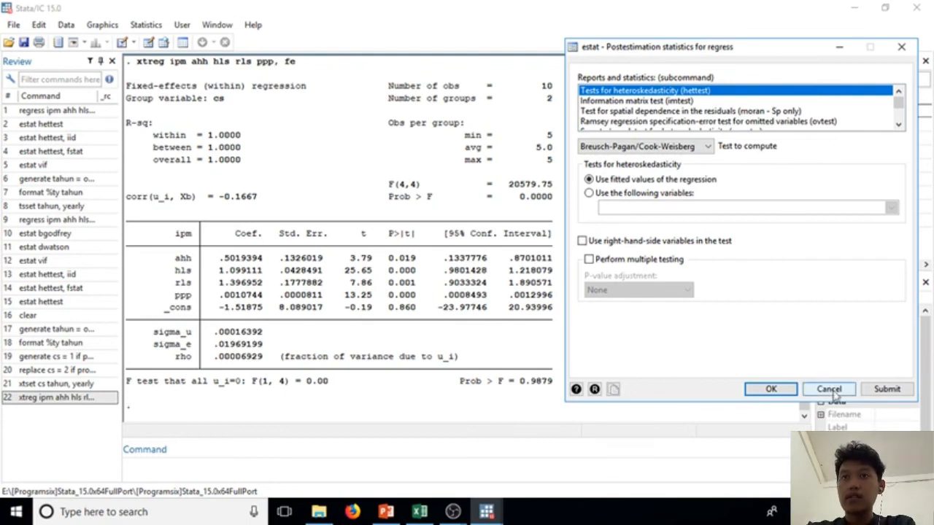
left_click(886, 389)
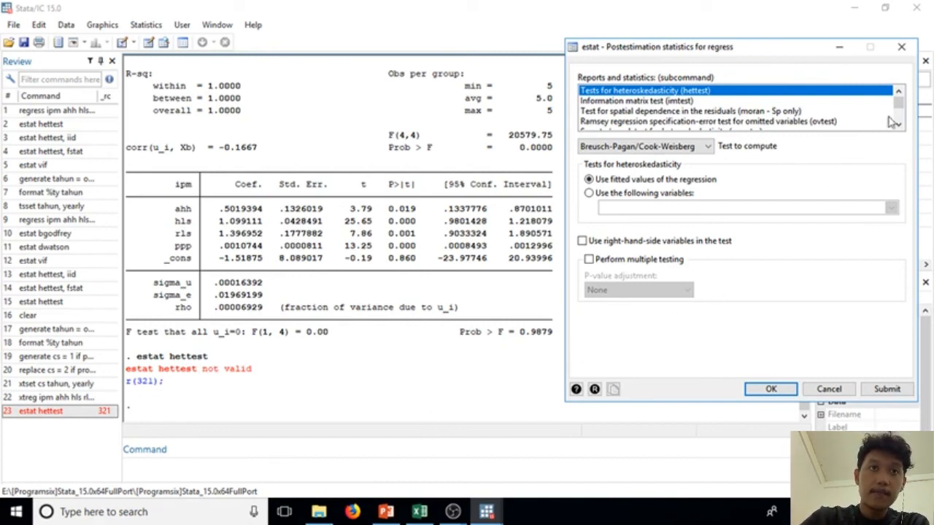
Step: Try to compute the variance inflation factors for the independent variables and close the postestimation dialog
mouse_move(899, 106)
left_mouse_down()
mouse_move(901, 120)
mouse_move(897, 105)
left_mouse_up()
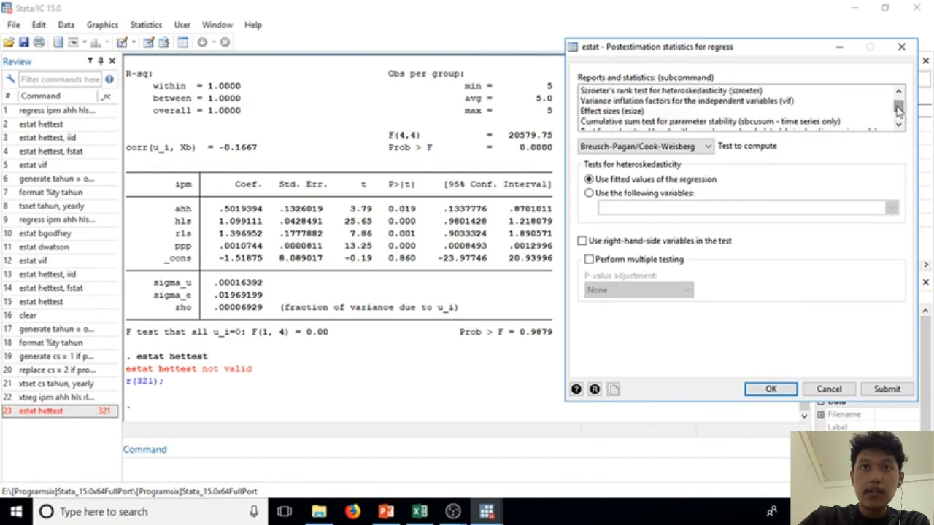
left_click(747, 104)
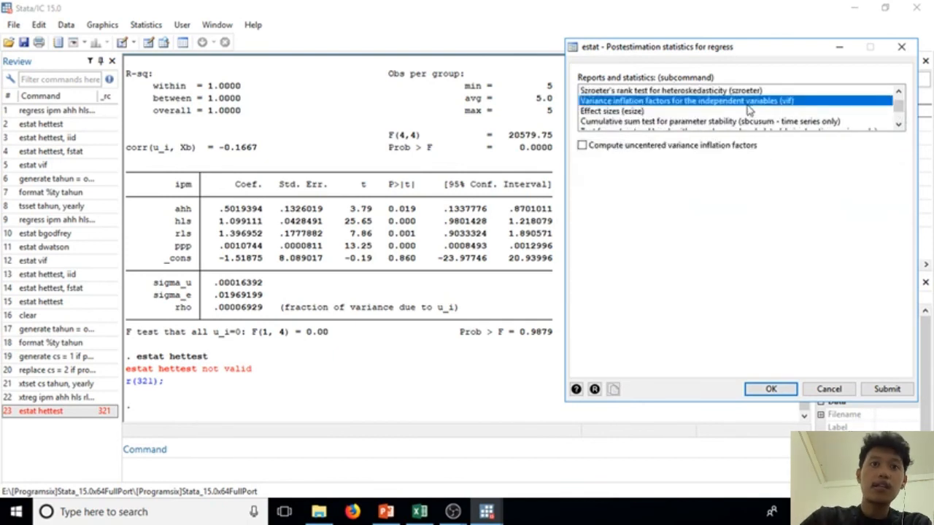
left_click(879, 391)
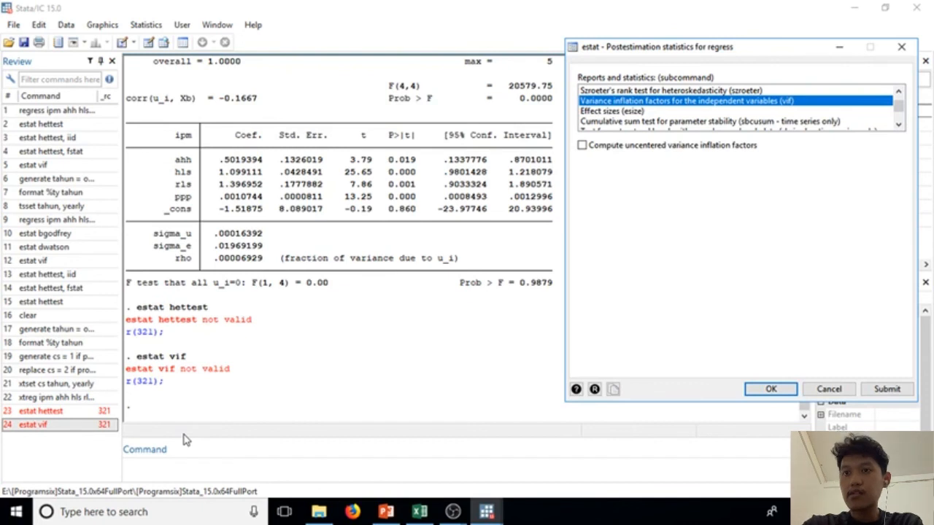
left_click(908, 43)
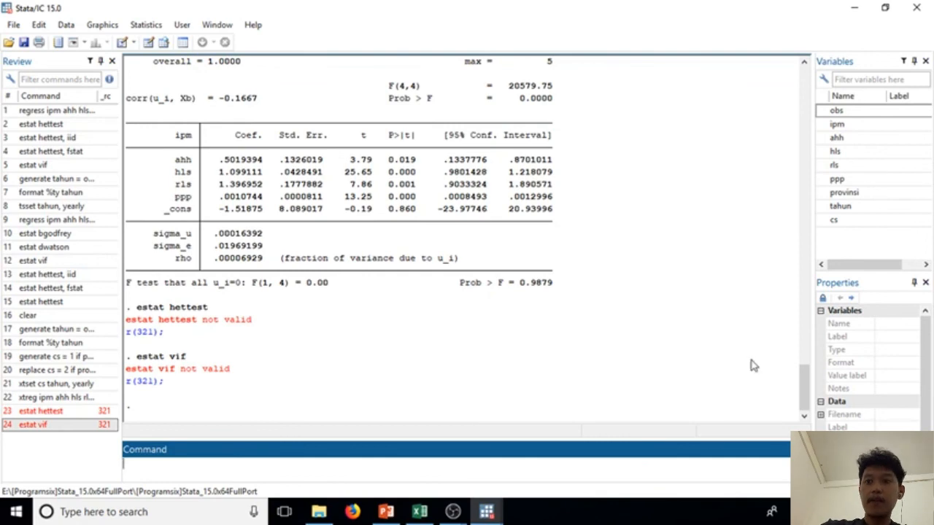
Step: Reopen the regression specification tests and submit the heteroskedasticity test (hettest) again with its default settings
left_click_drag(802, 394, 795, 175)
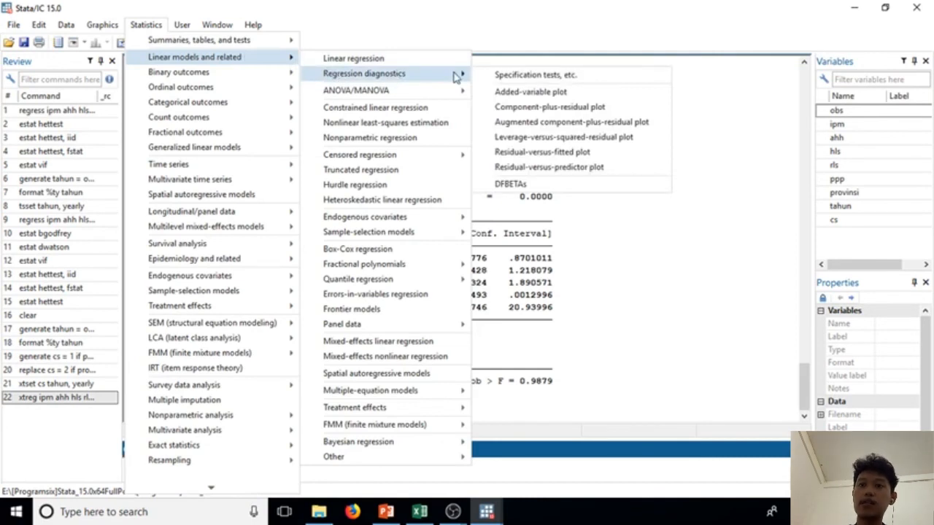
left_click(490, 78)
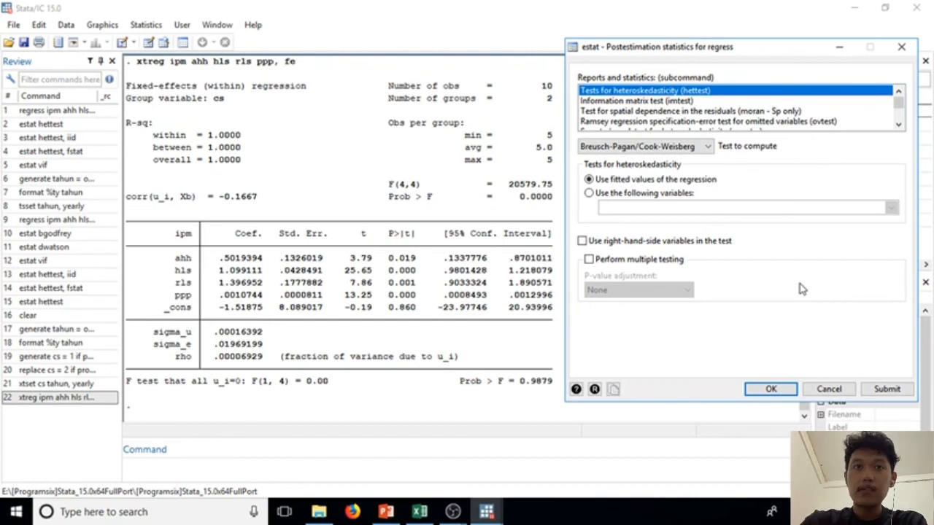
left_click(885, 389)
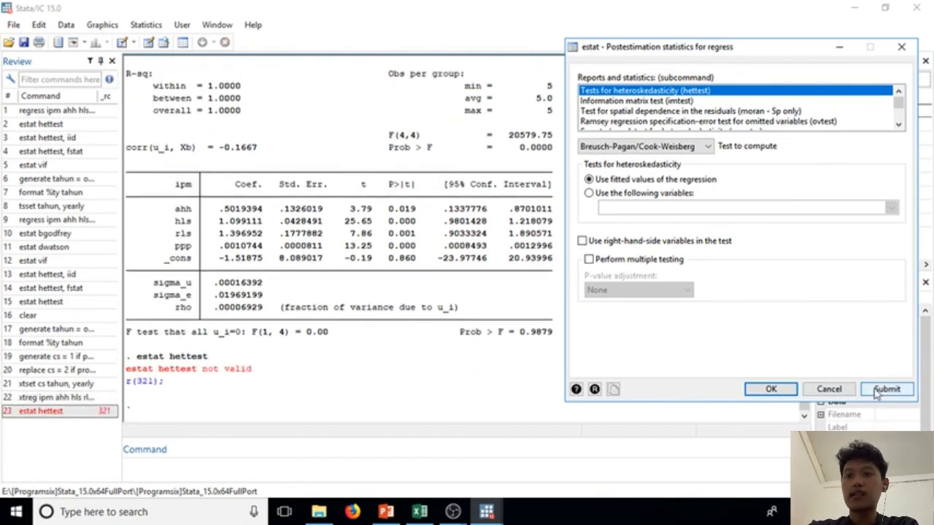